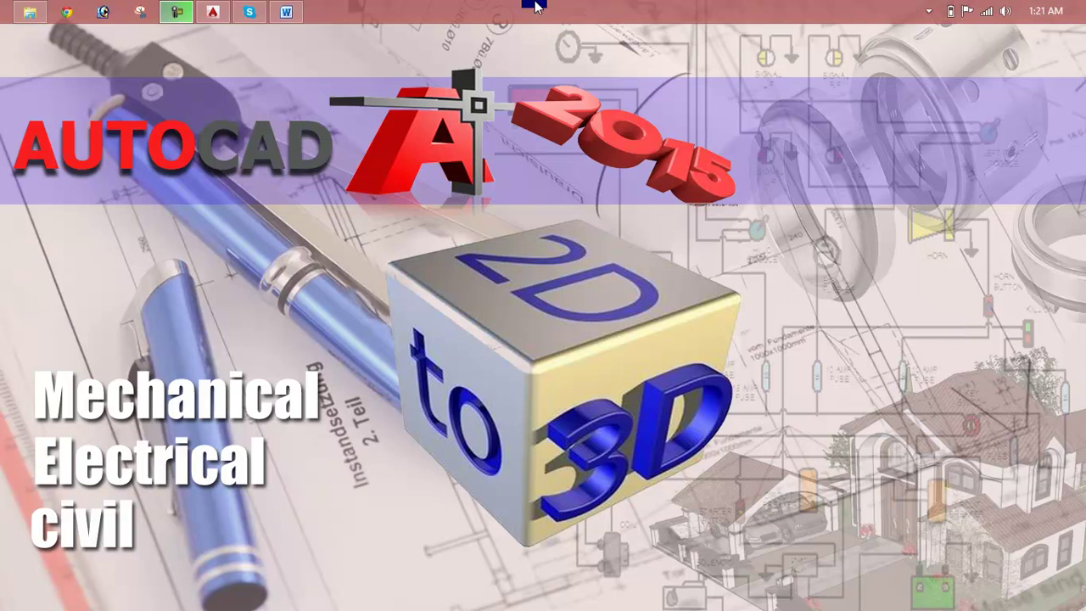
- Look over the Lesson 14 outline in Word, then open AutoCAD's Drawing Units dialog with UN
drag(950, 337, 284, 17)
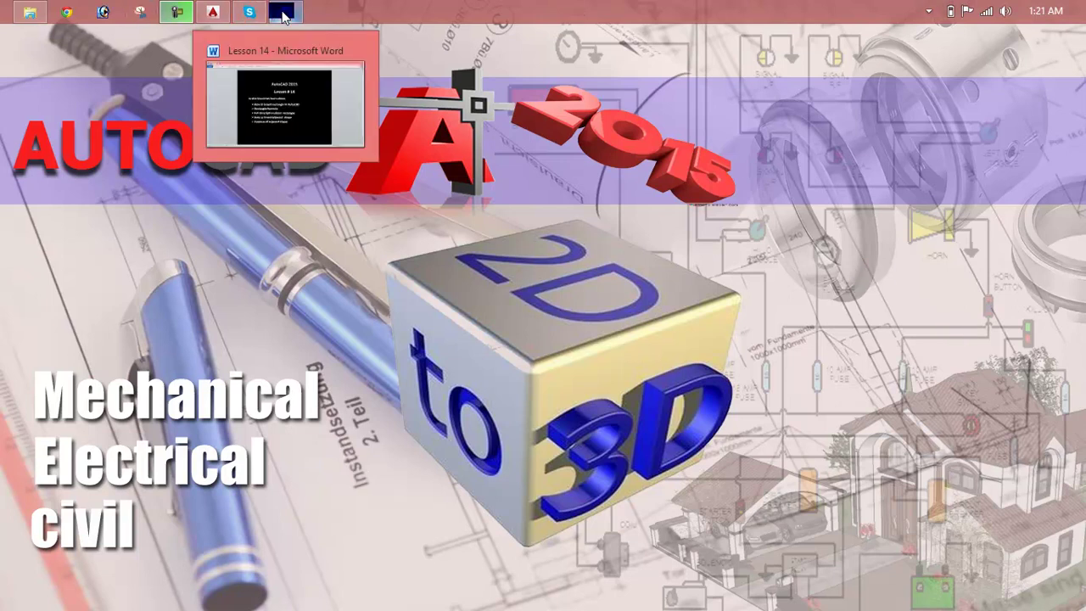
click(284, 11)
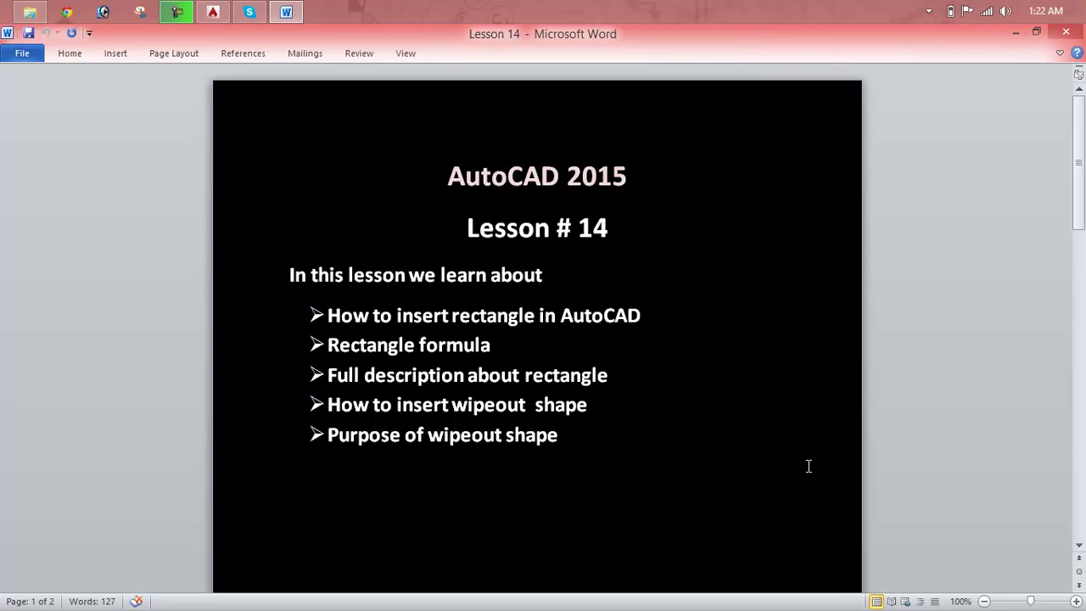
click(205, 15)
key(Escape)
key(Escape)
text(un)
key(Return)
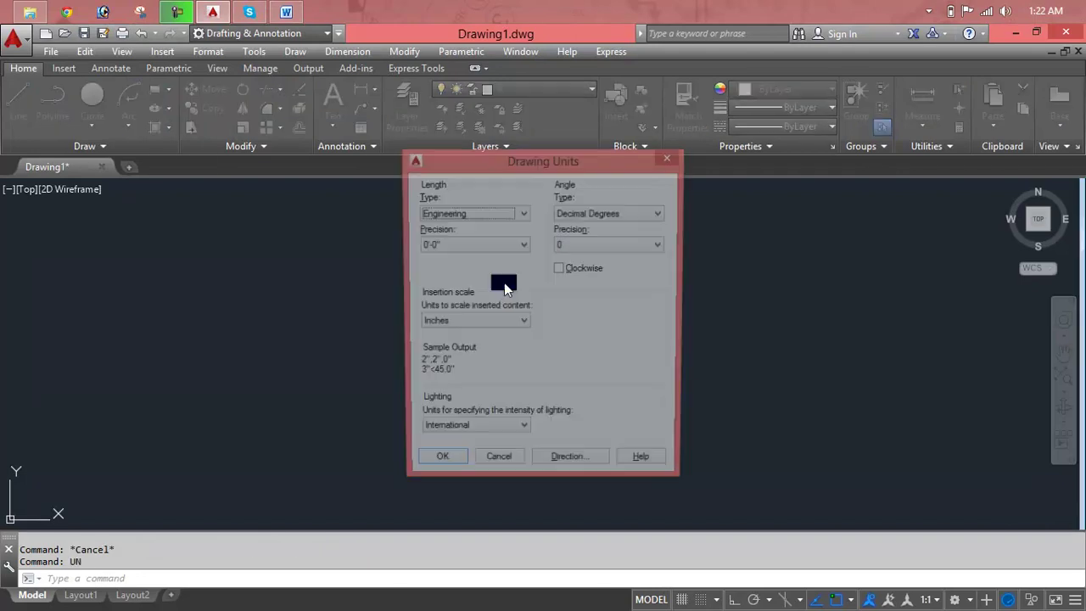
- Close Drawing Units and start a Rectangle from the Draw panel, first corner at upper left
click(438, 466)
key(Escape)
key(Escape)
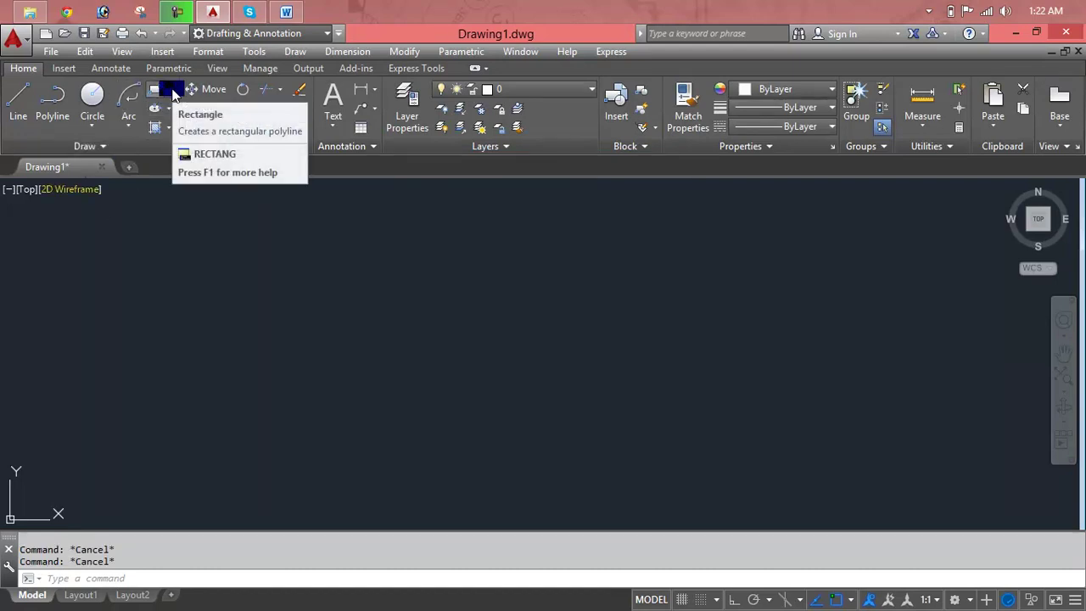
click(170, 90)
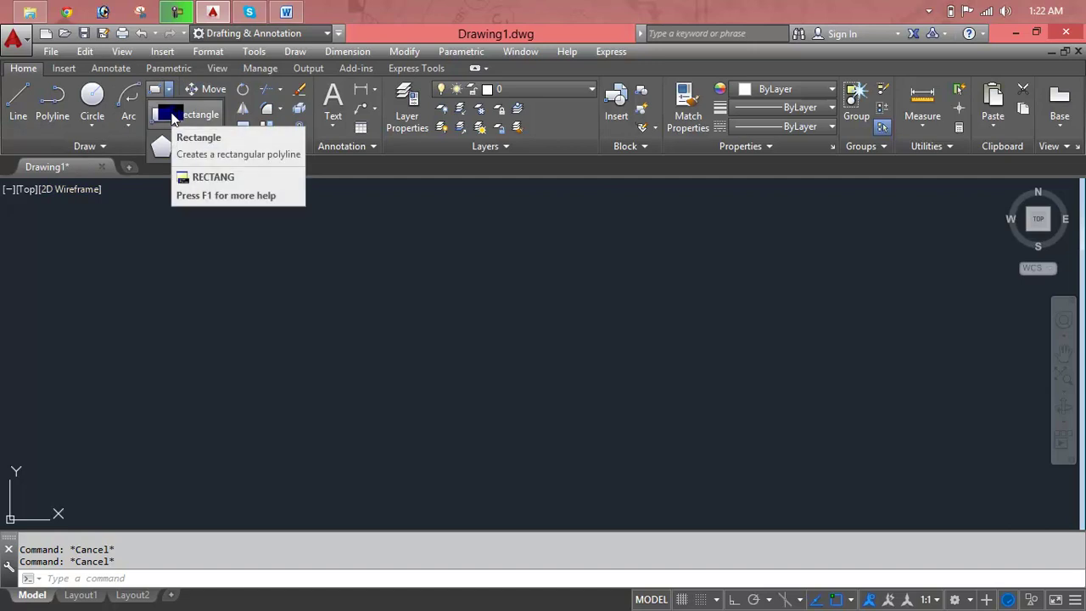
click(172, 116)
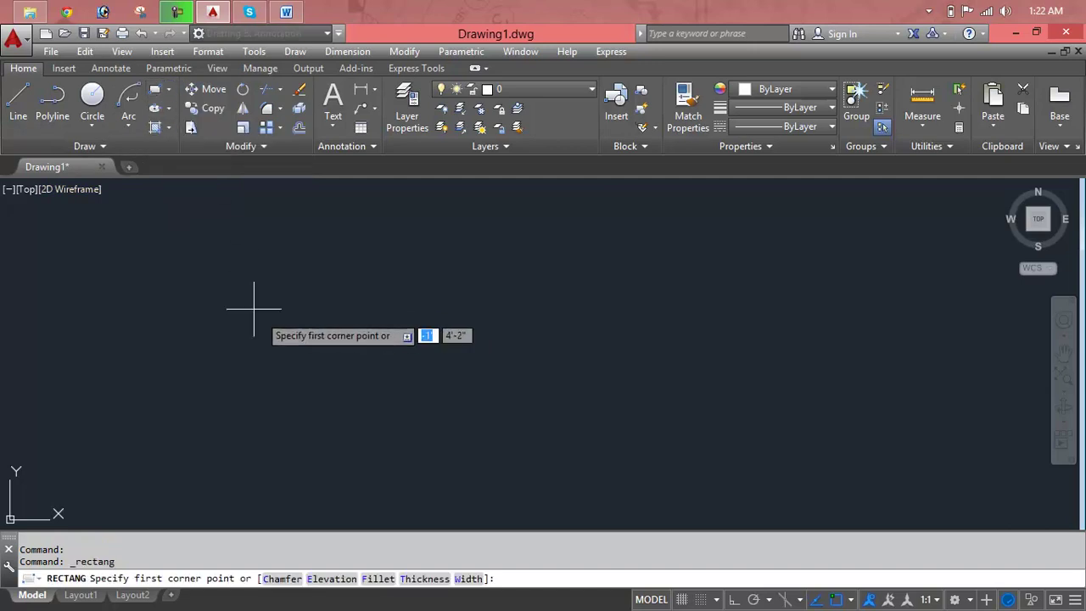
click(160, 264)
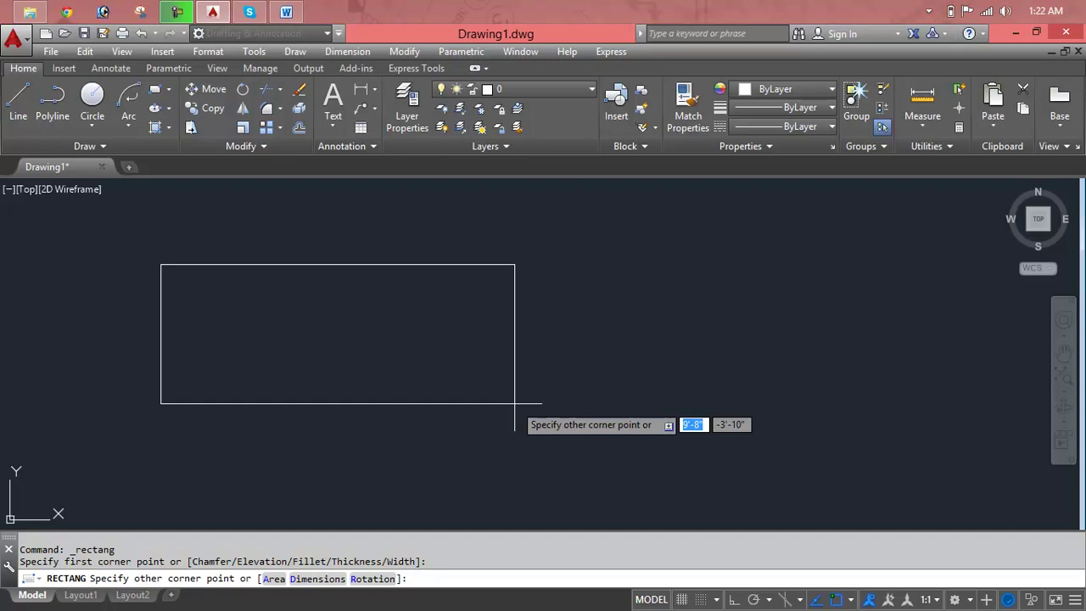
- Size the rectangle by Area at 100 square inches with a length of 10'
text(a)
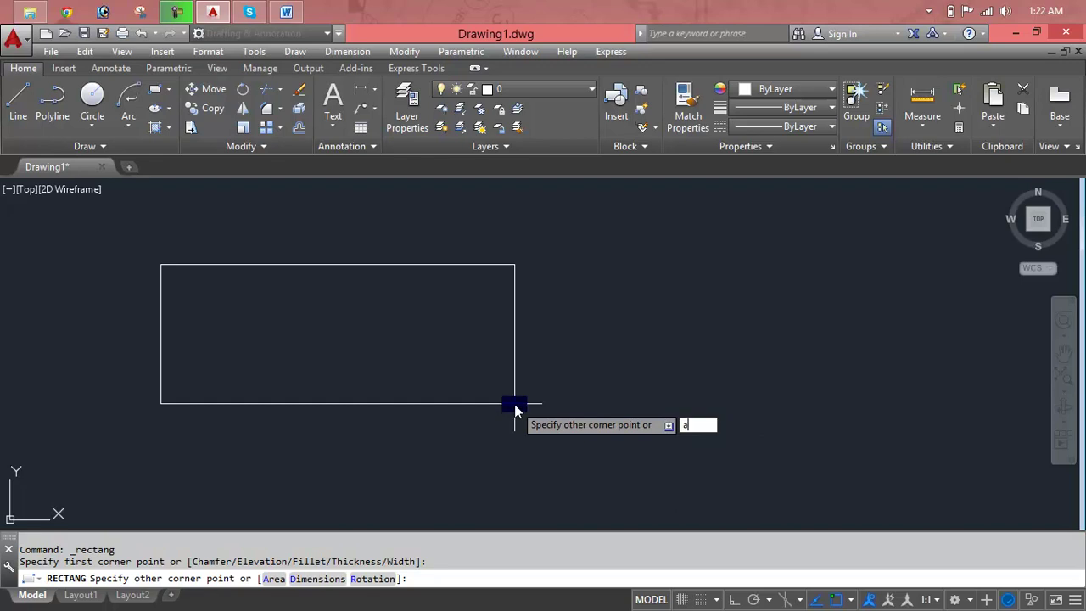
key(Return)
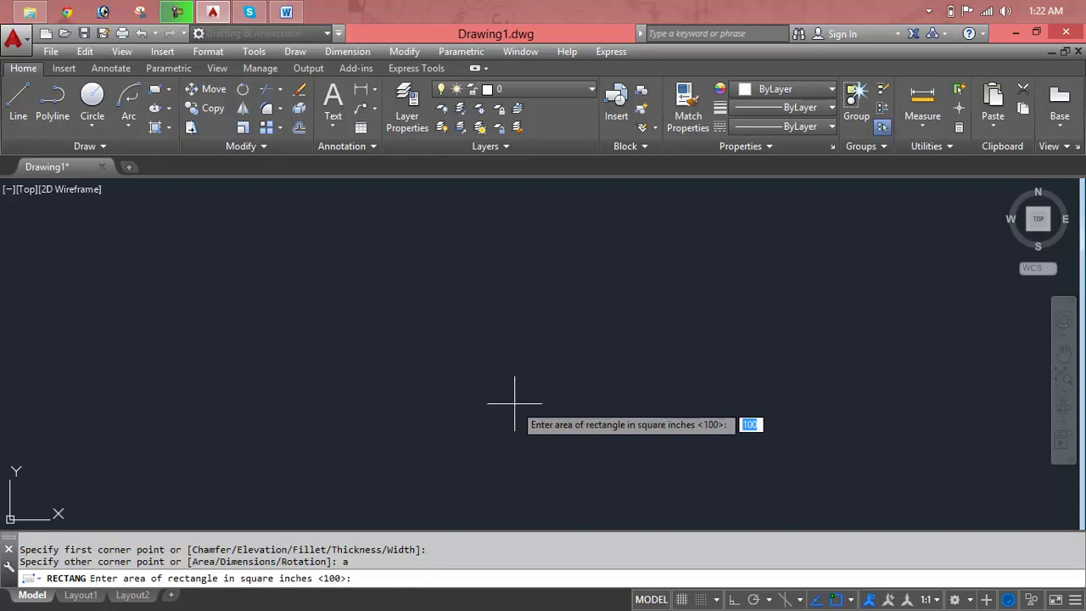
text(50)
text(')
key(Return)
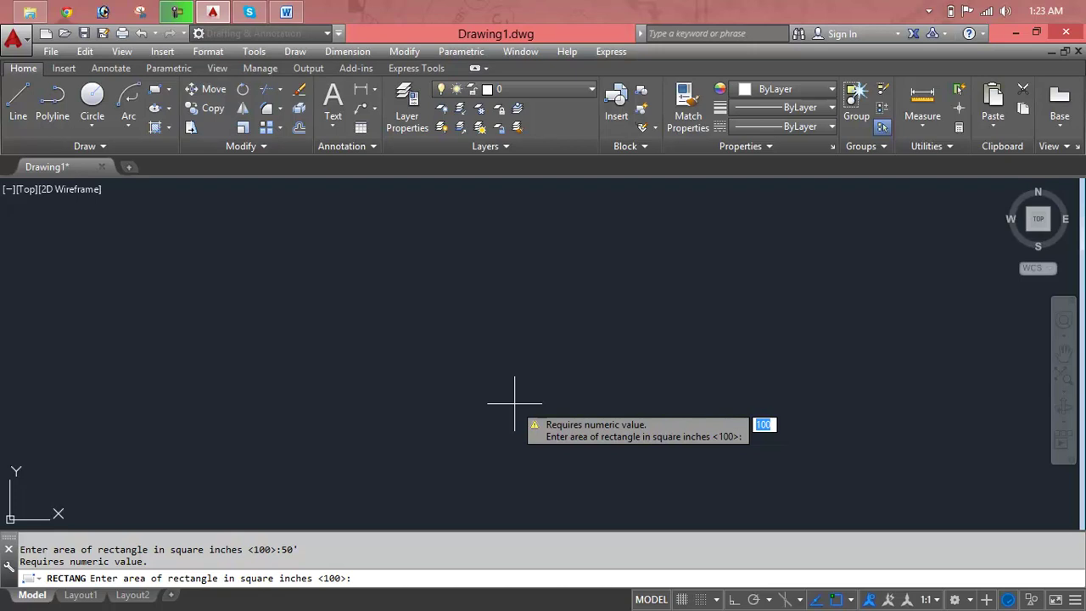
key(BackSpace)
text(100)
key(Return)
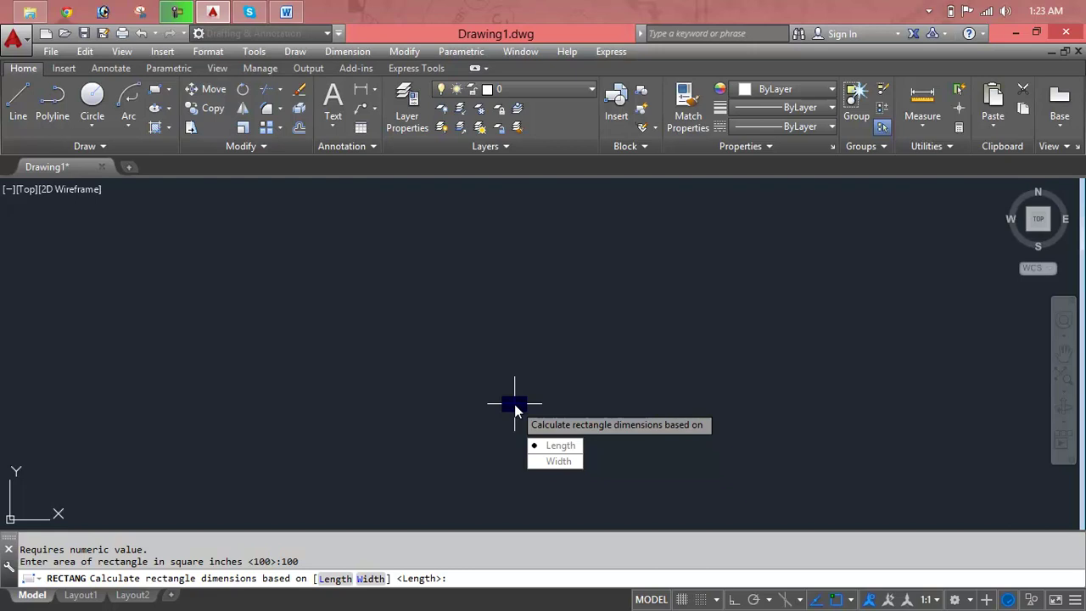
key(Return)
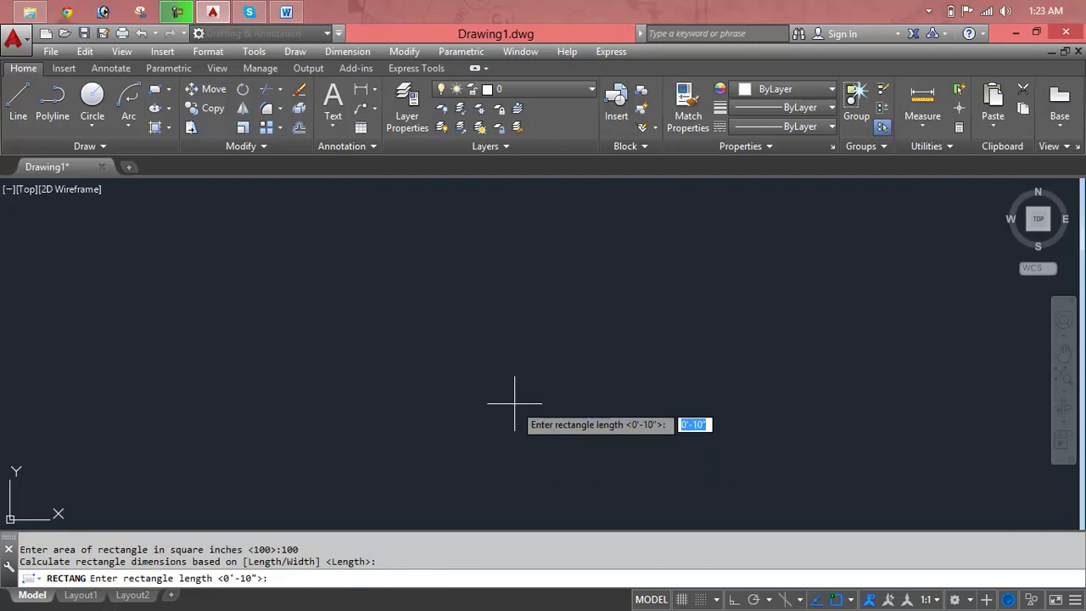
text(10)
key(Return)
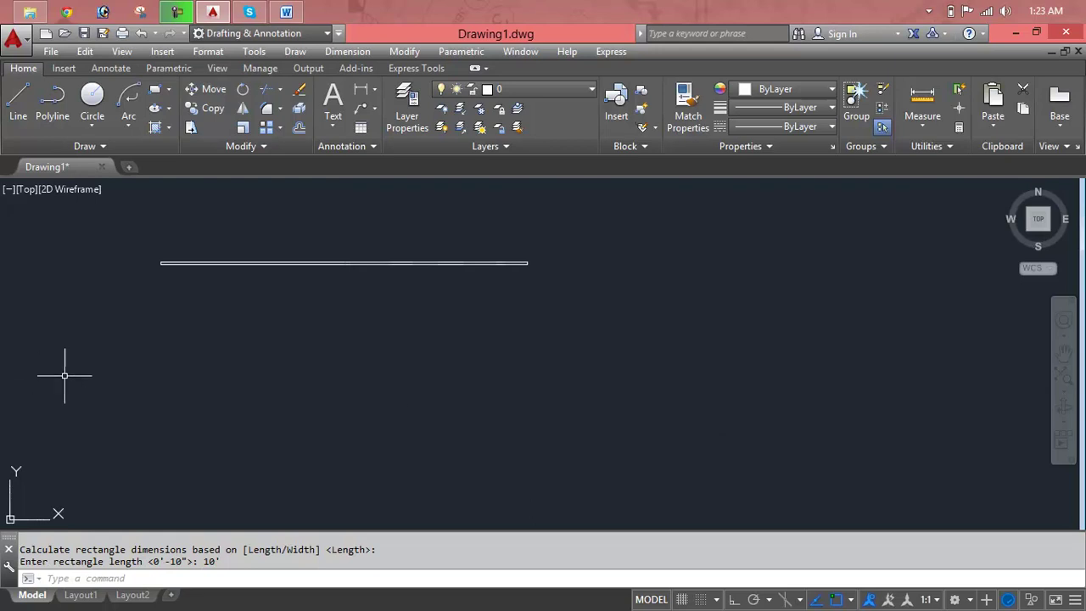
- Pan to inspect the thin rectangle, then undo it
scroll(205, 252, up, 5)
scroll(730, 322, down, 3)
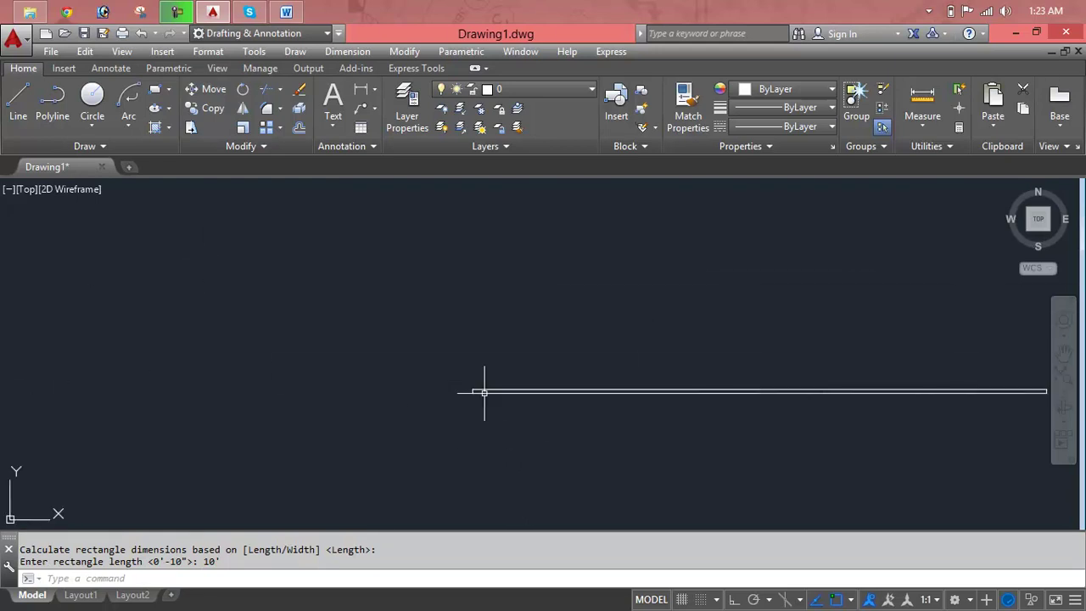
middle_drag(551, 392, 152, 346)
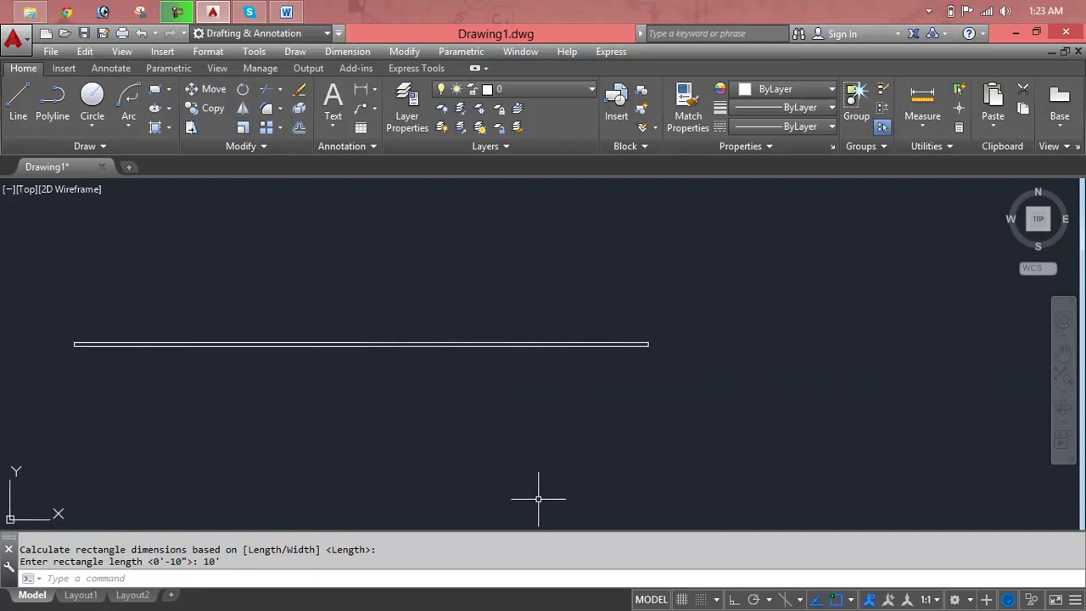
key(ctrl+z)
key(ctrl+z)
key(ctrl+z)
key(Escape)
key(Escape)
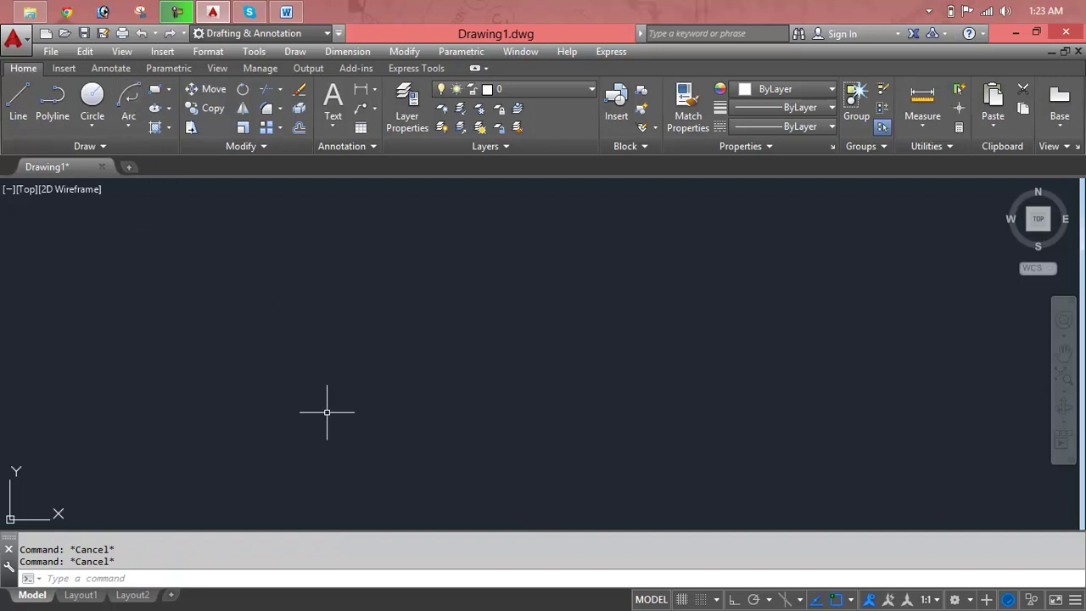
- Draw a large rectangle with REC by picking two opposite corners across the drawing
text(REC)
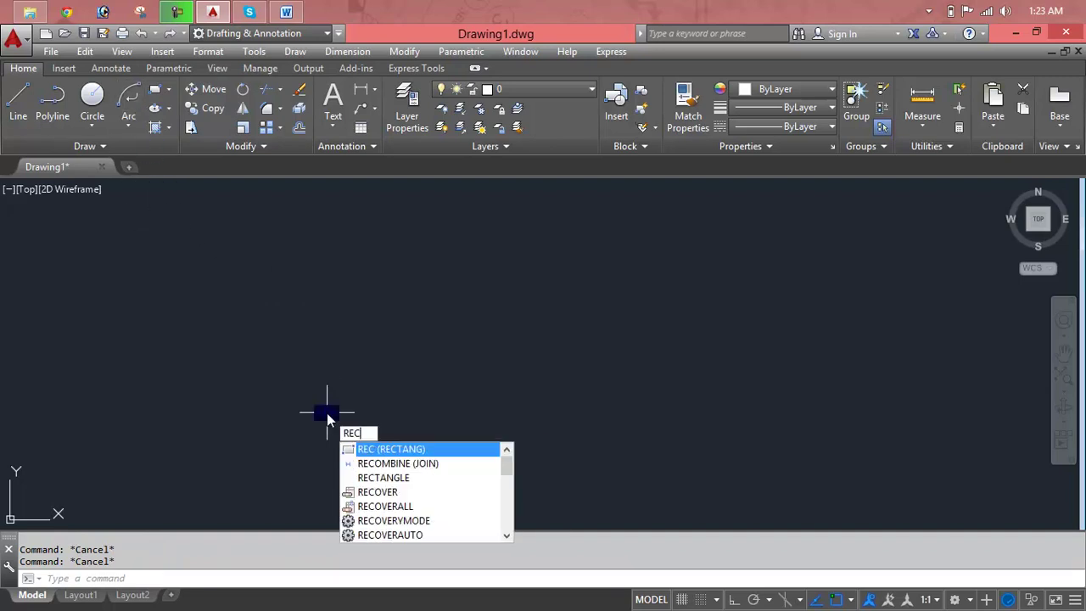
key(Return)
click(171, 271)
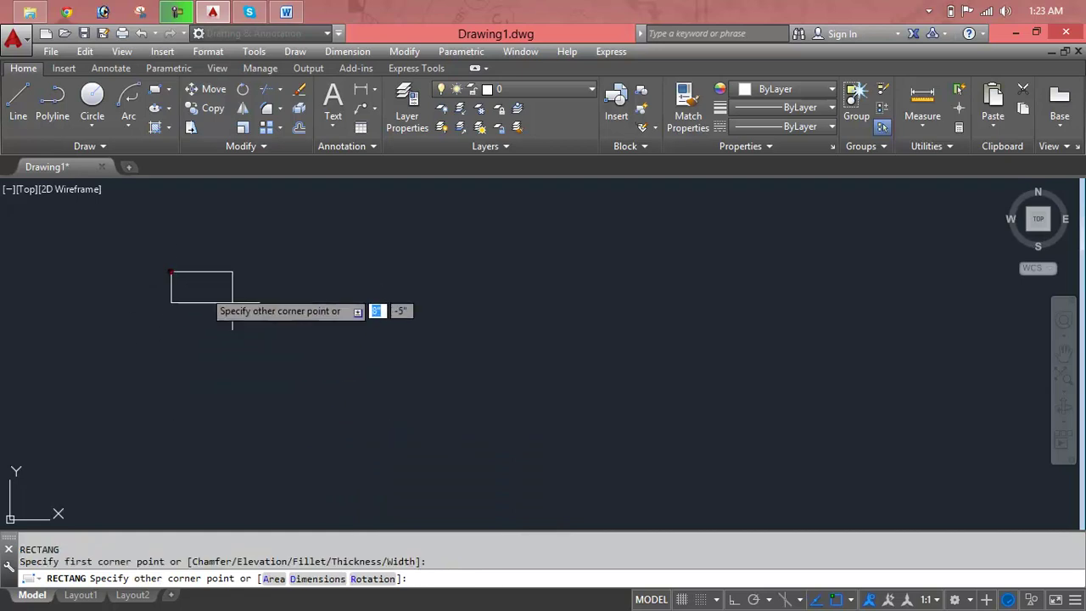
click(809, 469)
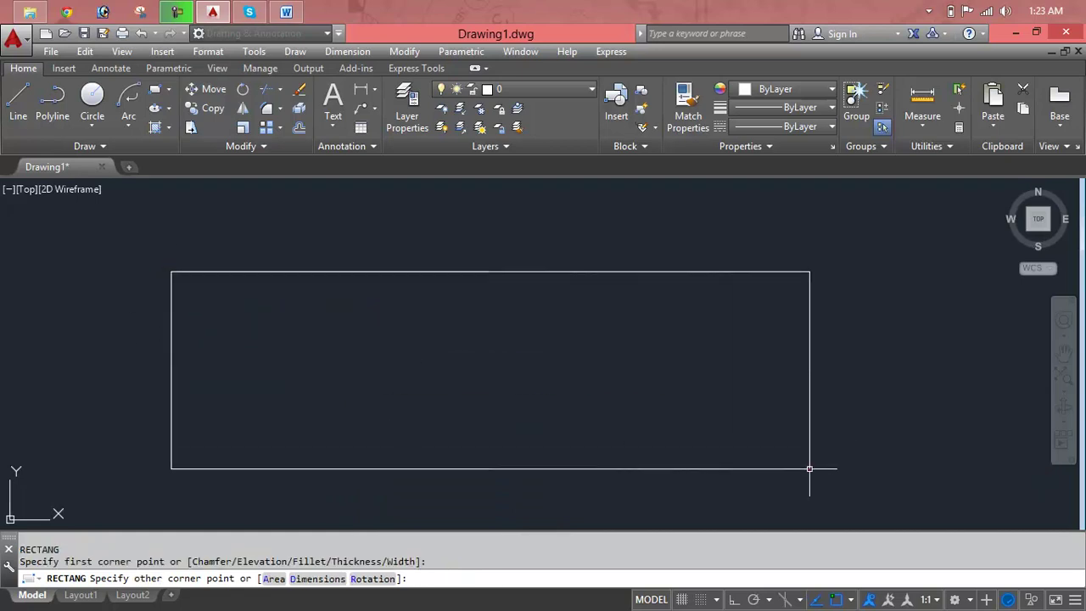
middle_drag(776, 492, 750, 437)
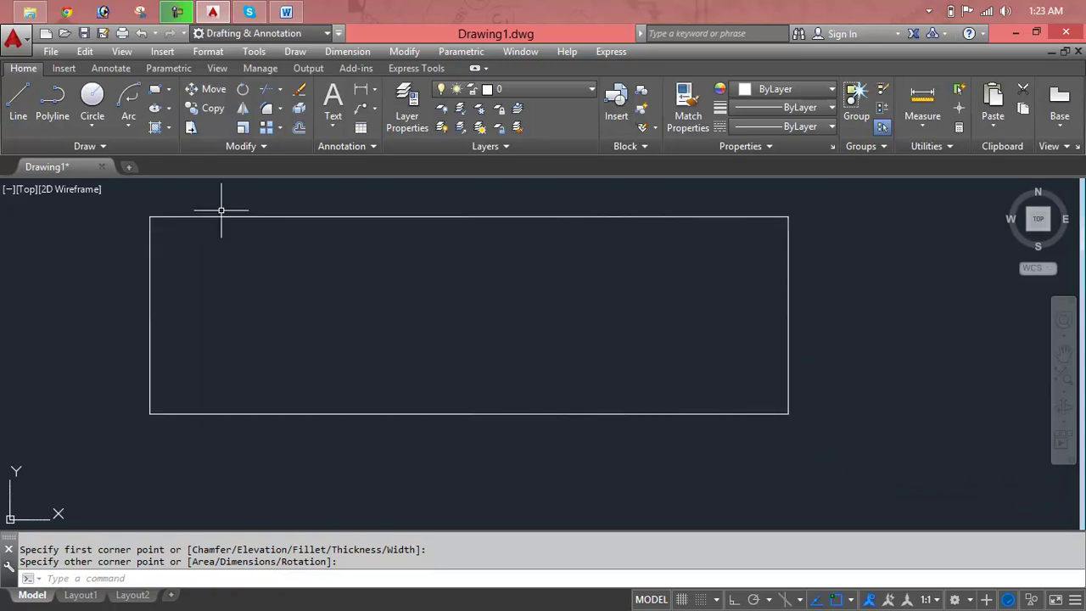
click(295, 50)
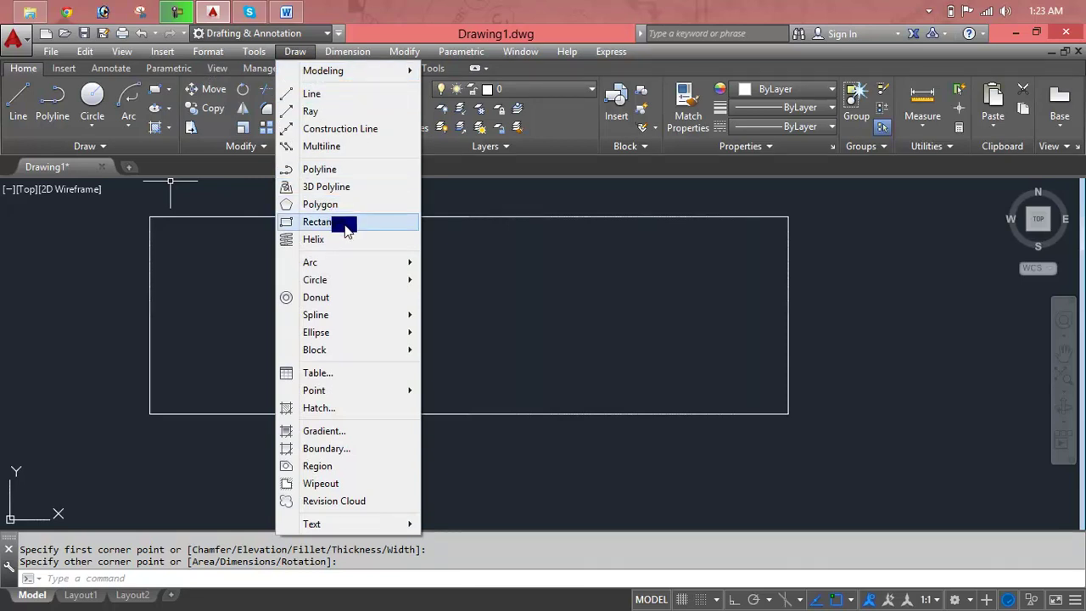
- Draw a second rectangle from Draw > Rectangle, overlapping the first toward the lower right
click(346, 222)
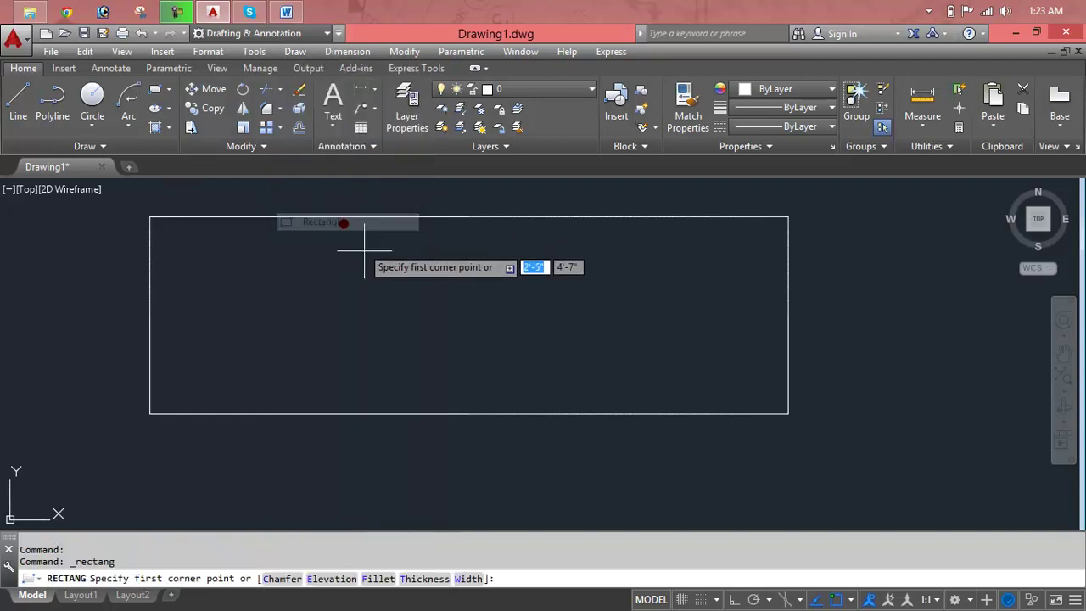
click(287, 270)
click(852, 466)
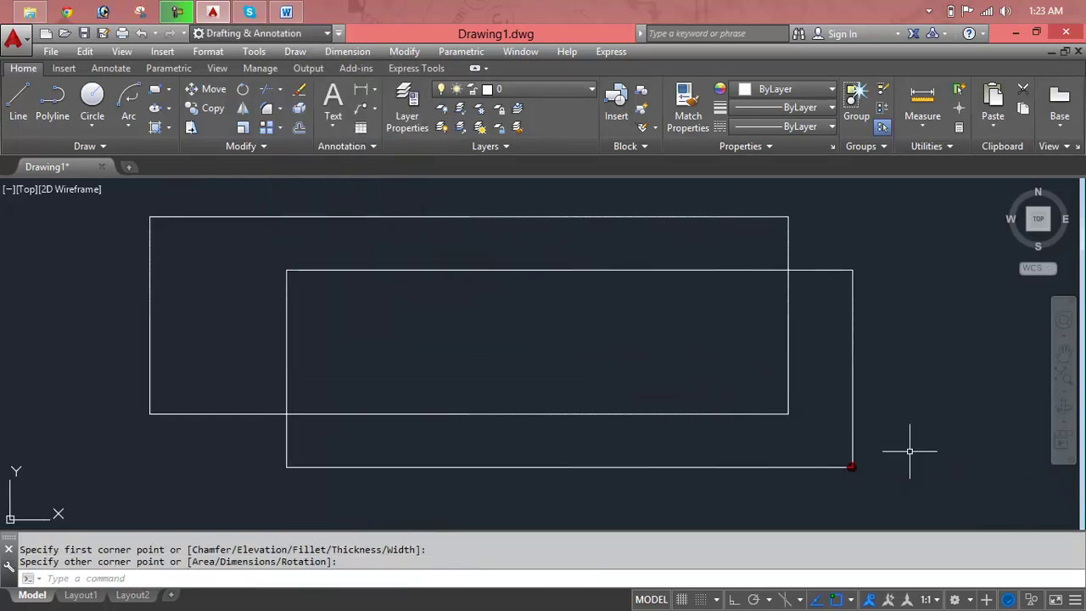
- Select both rectangles with a crossing window and delete them
click(940, 372)
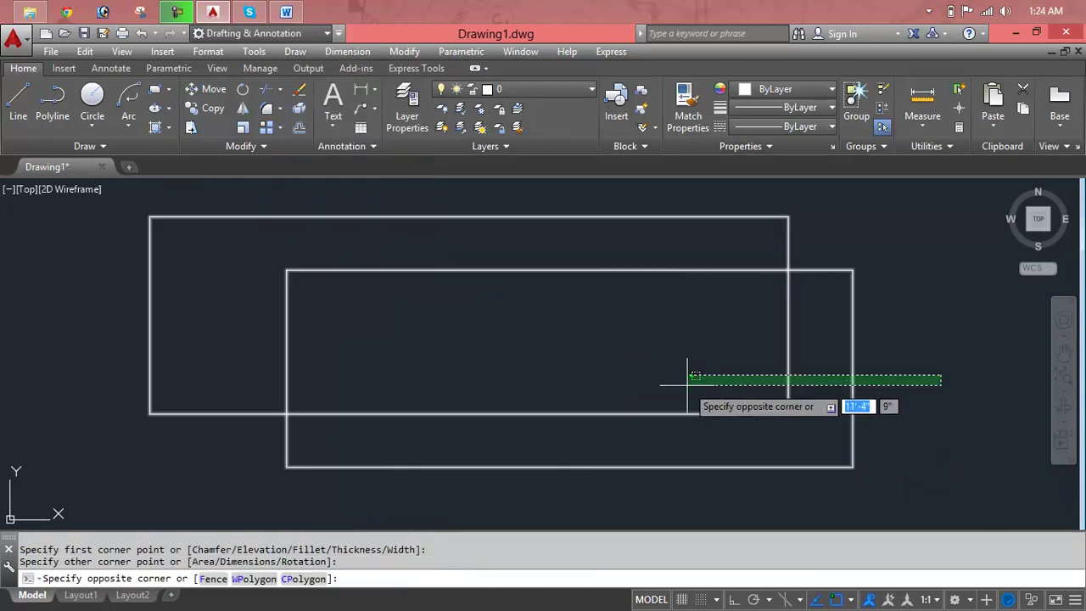
key(Escape)
key(Escape)
click(903, 331)
click(754, 361)
key(Delete)
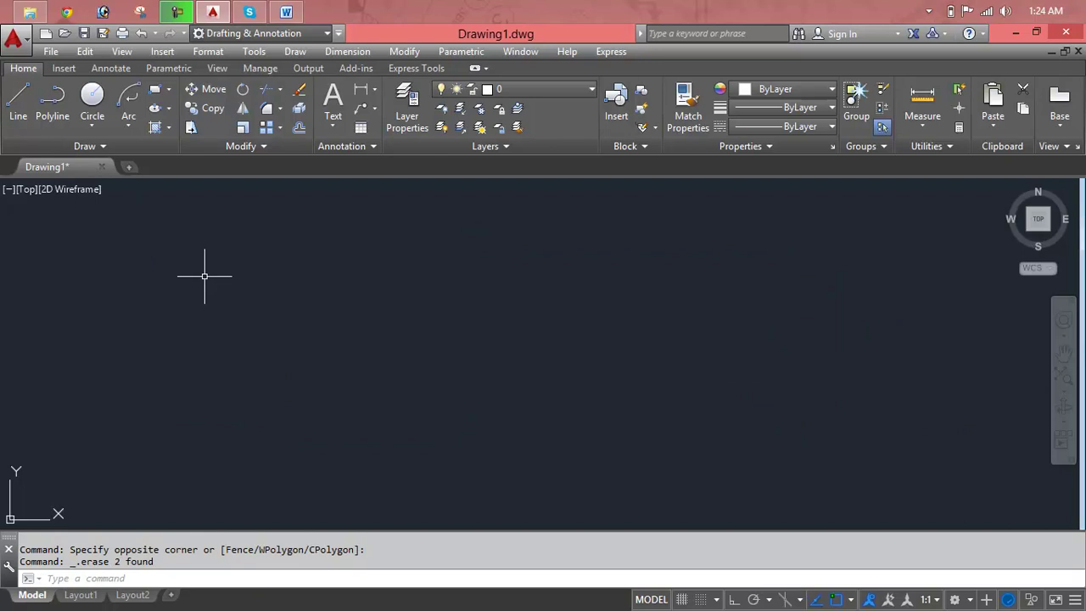
- Launch Notepad from Run, type the note 'rectangle', then minimize it
key(super+r)
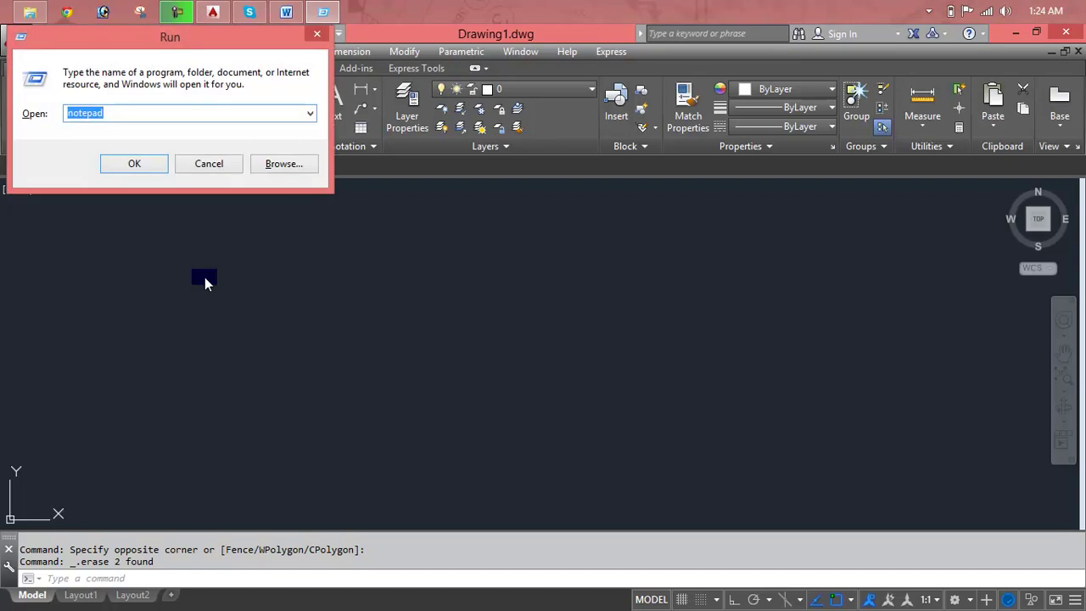
key(Return)
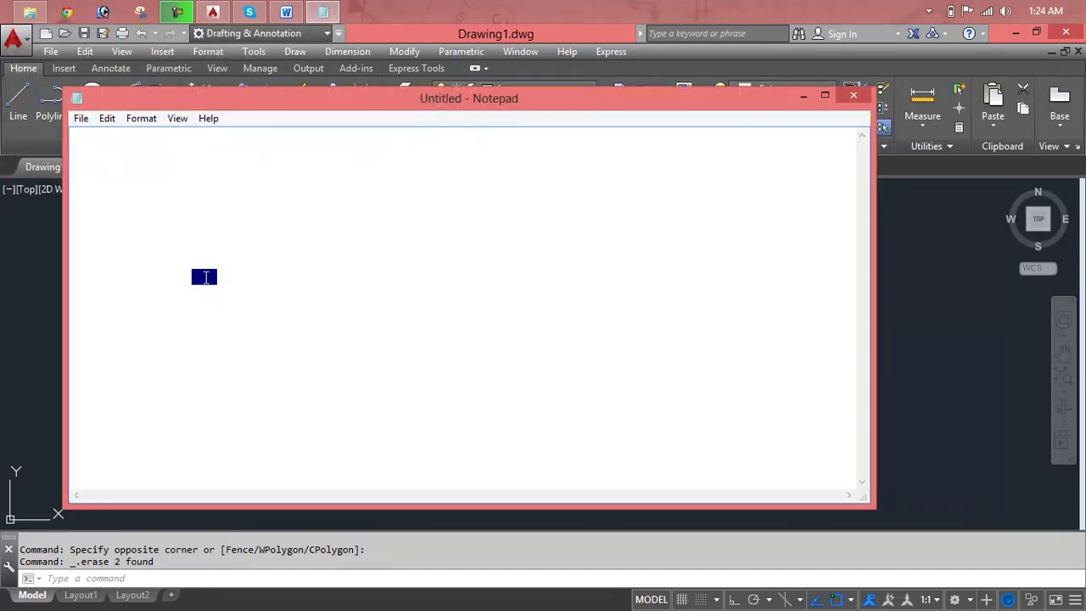
text(rectangle)
key(Return)
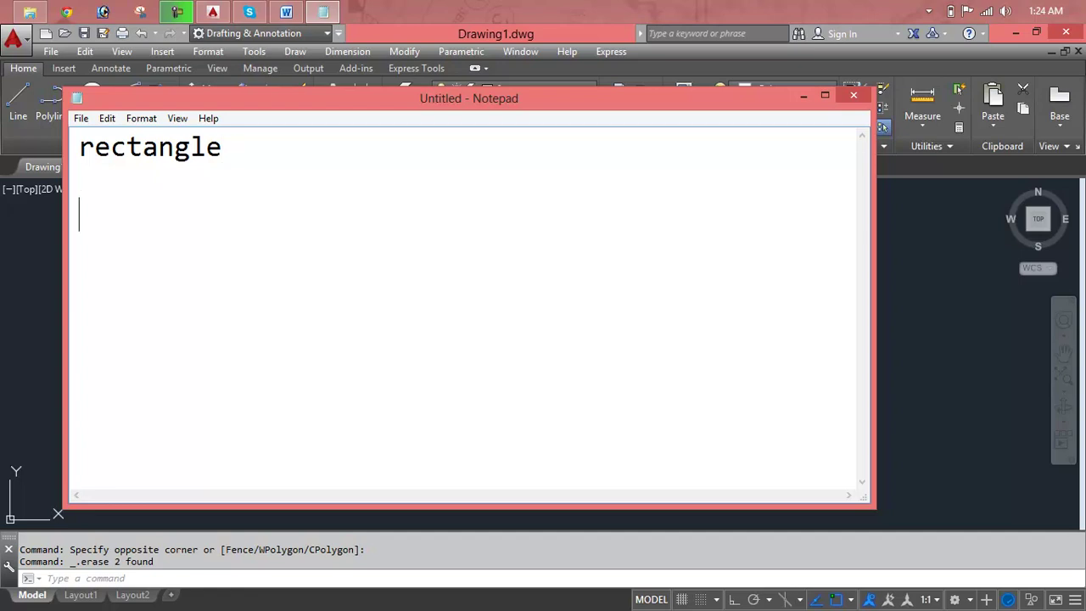
text(@)
key(BackSpace)
key(BackSpace)
key(BackSpace)
click(806, 99)
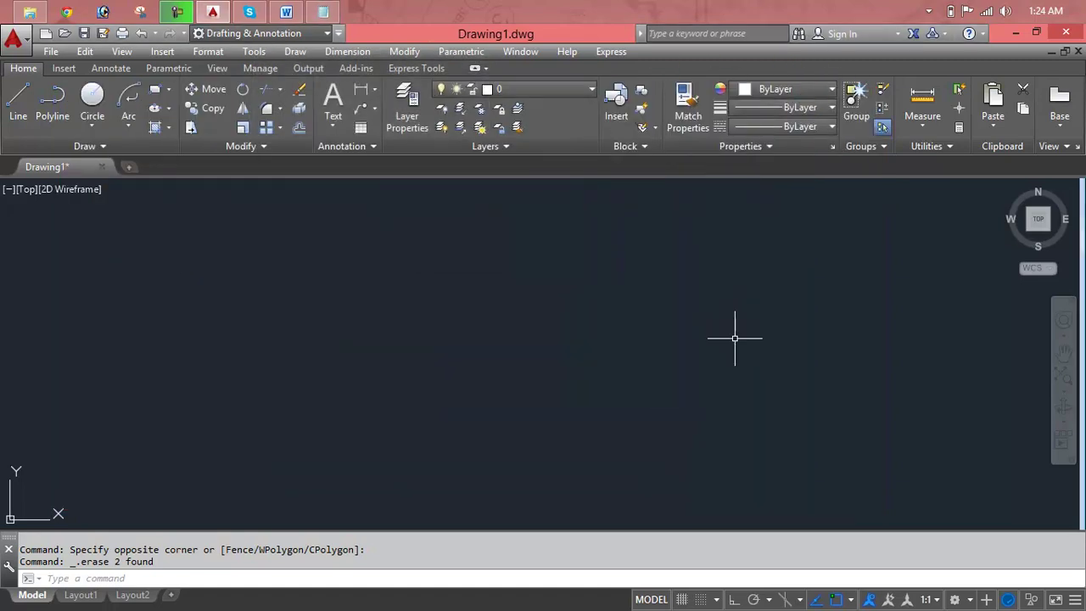
key(Escape)
key(Escape)
text(rec)
key(Return)
click(296, 270)
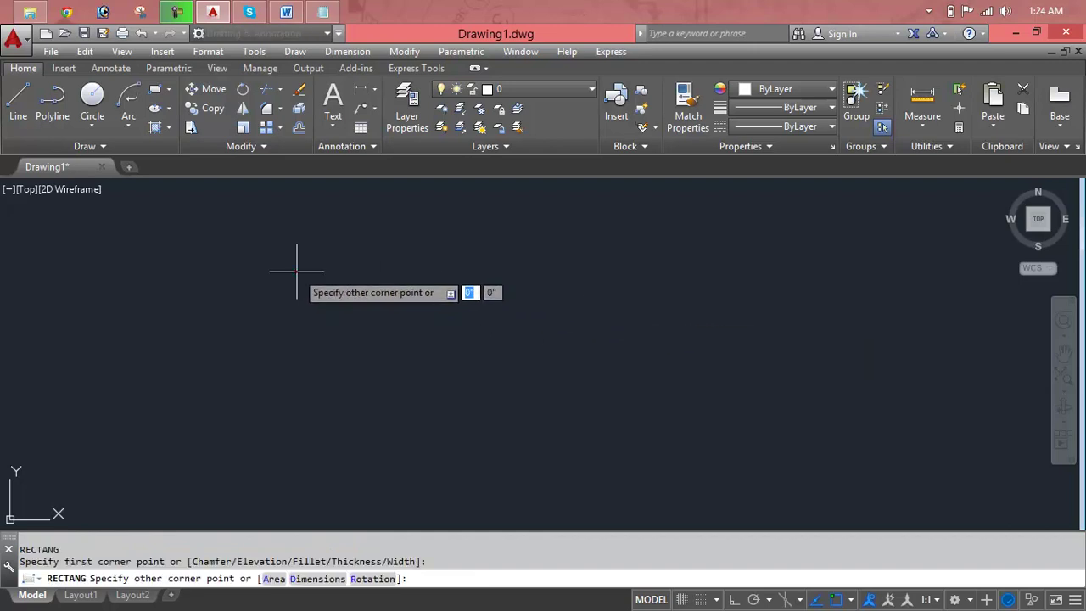
text(@)
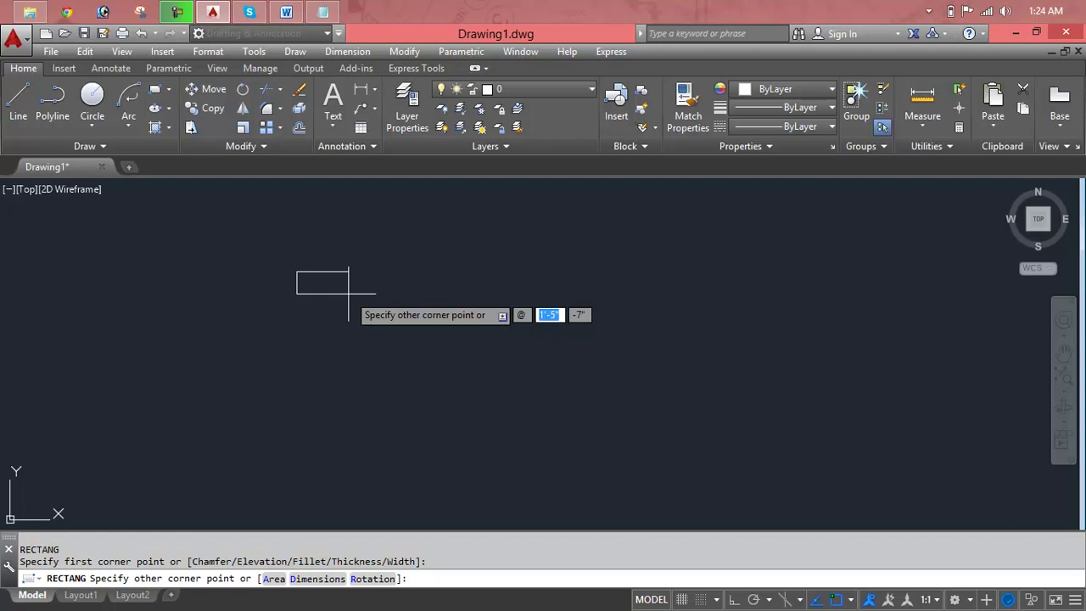
text(12)
key(Tab)
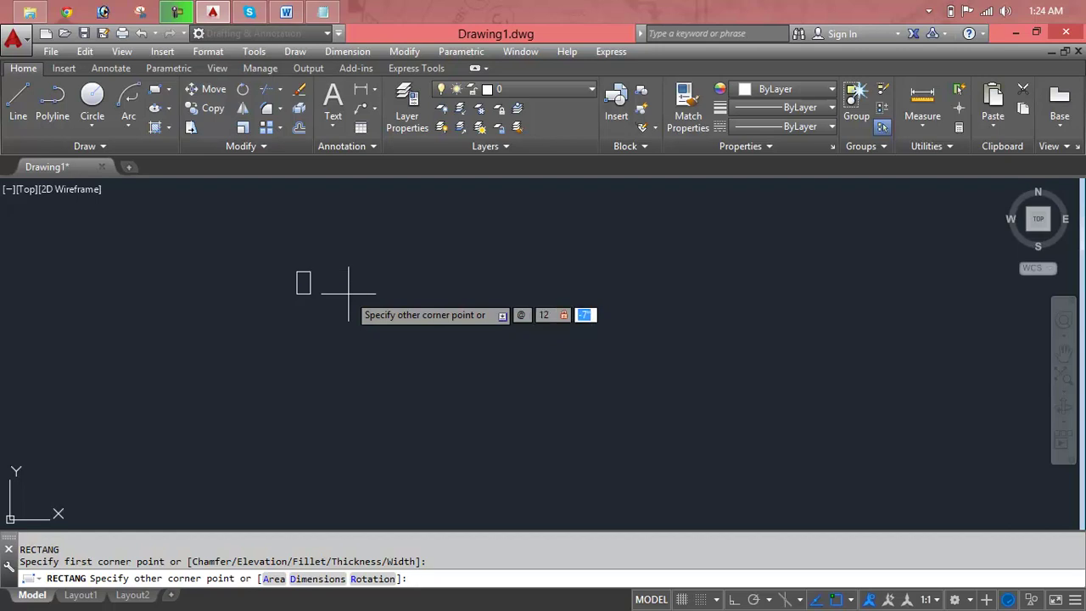
key(Escape)
key(Escape)
- Draw a 12' by 5' rectangle from a picked corner with ortho on
text(rec)
key(Return)
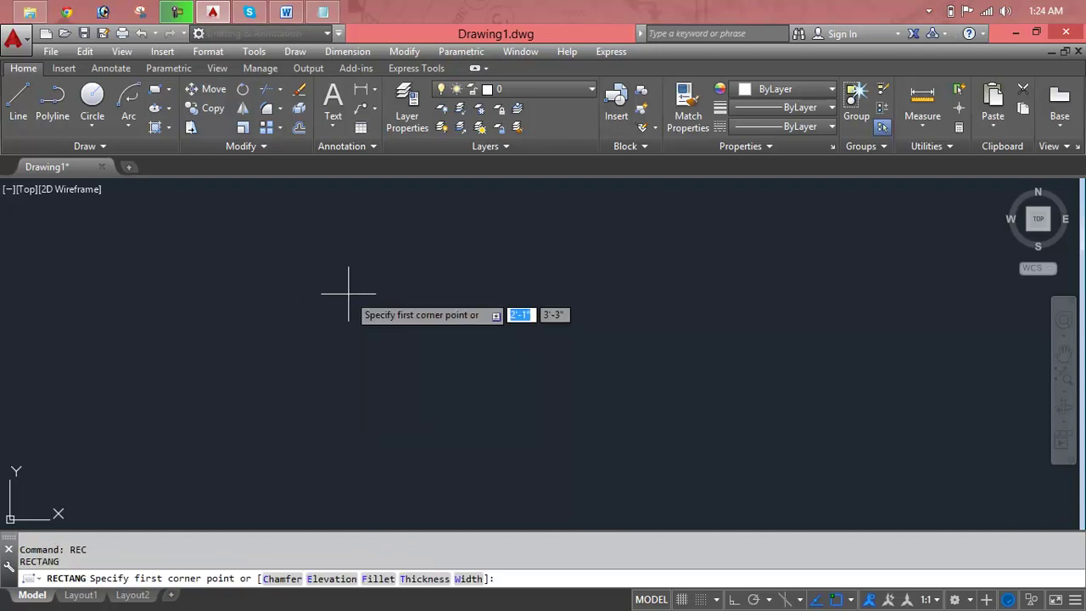
click(287, 285)
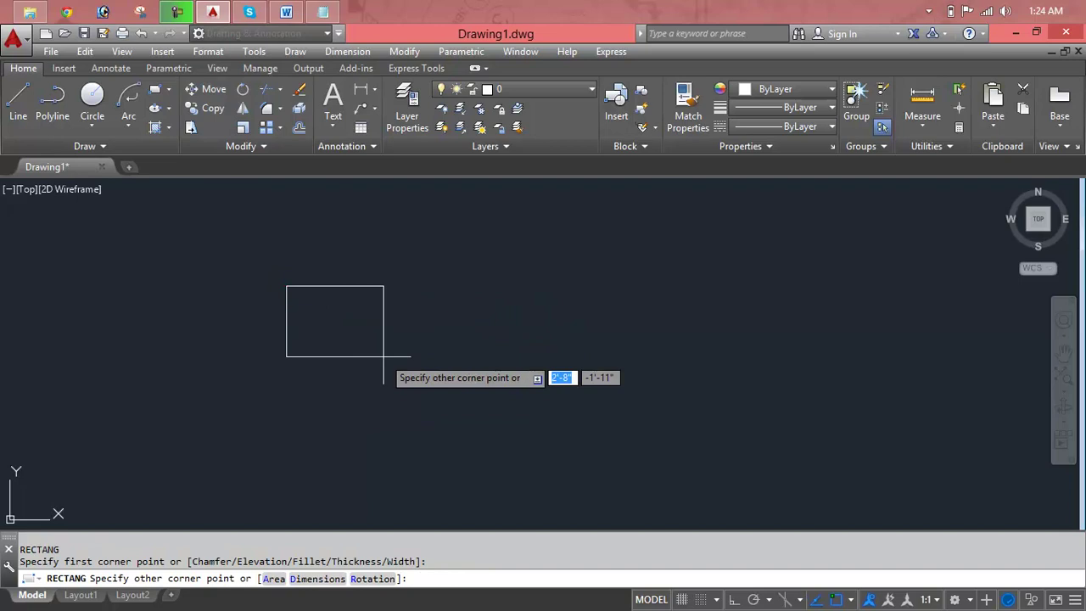
click(734, 599)
text(12')
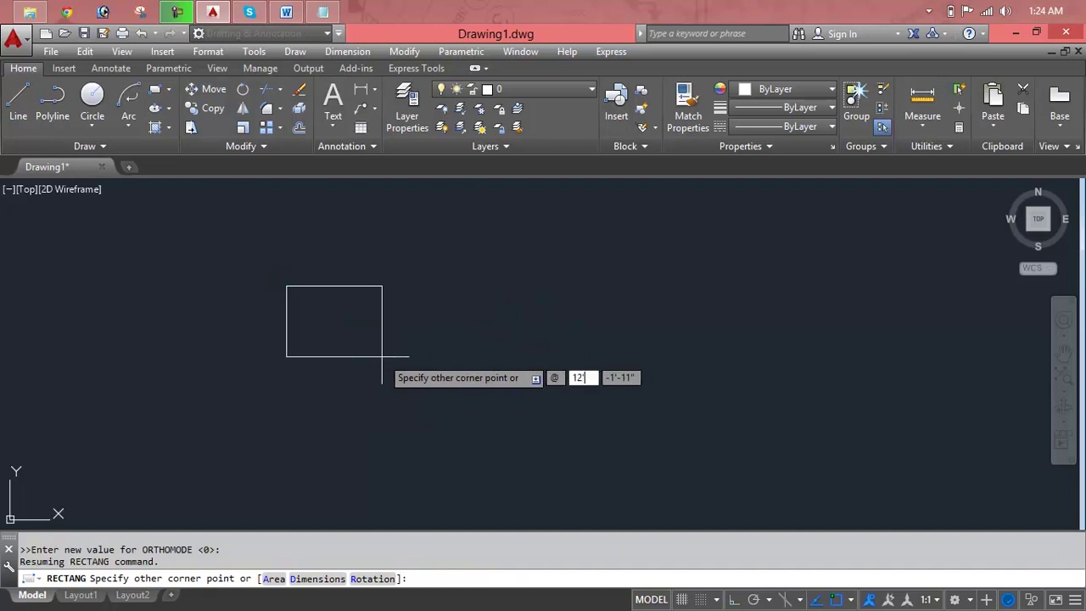
key(Tab)
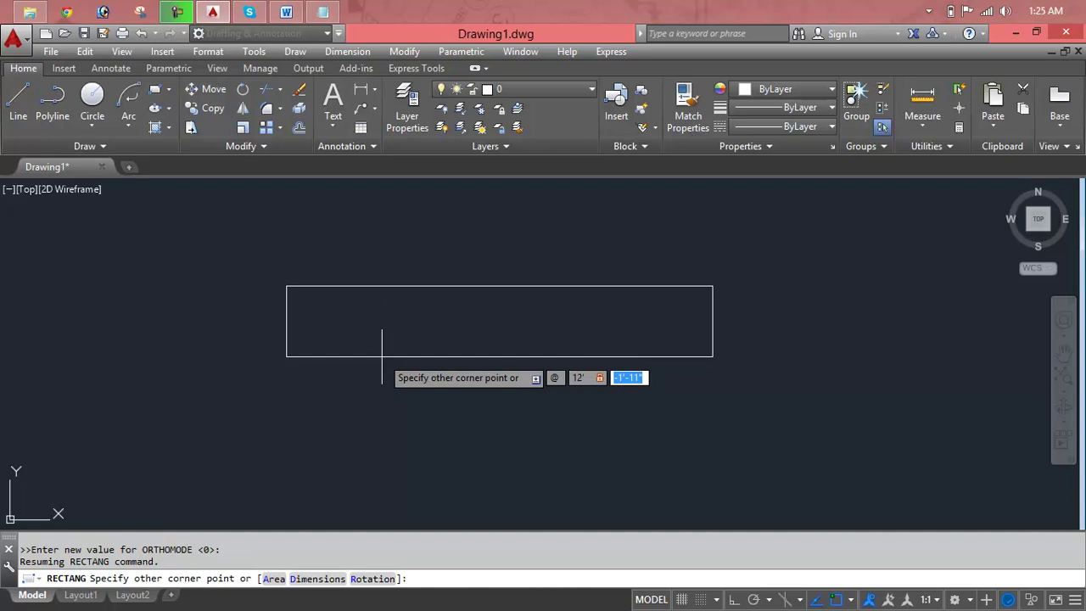
text(5)
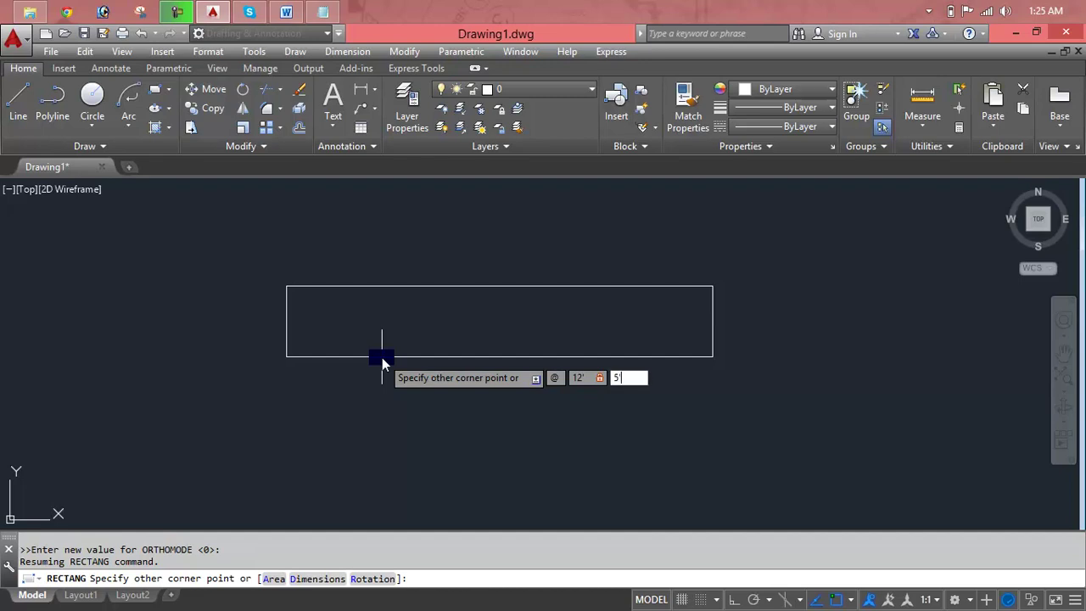
key(Return)
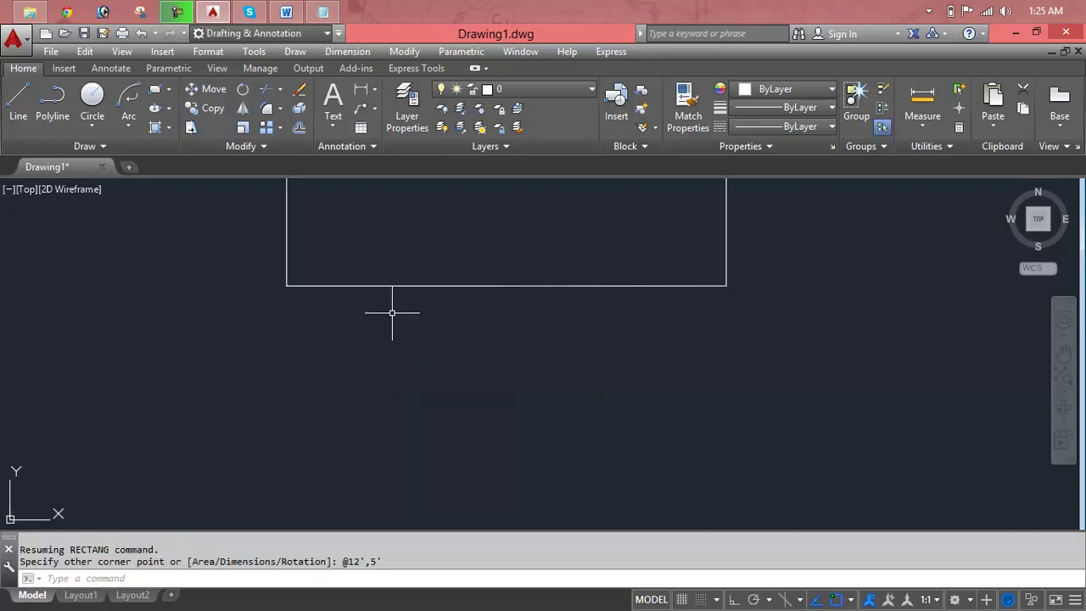
middle_drag(412, 264, 426, 435)
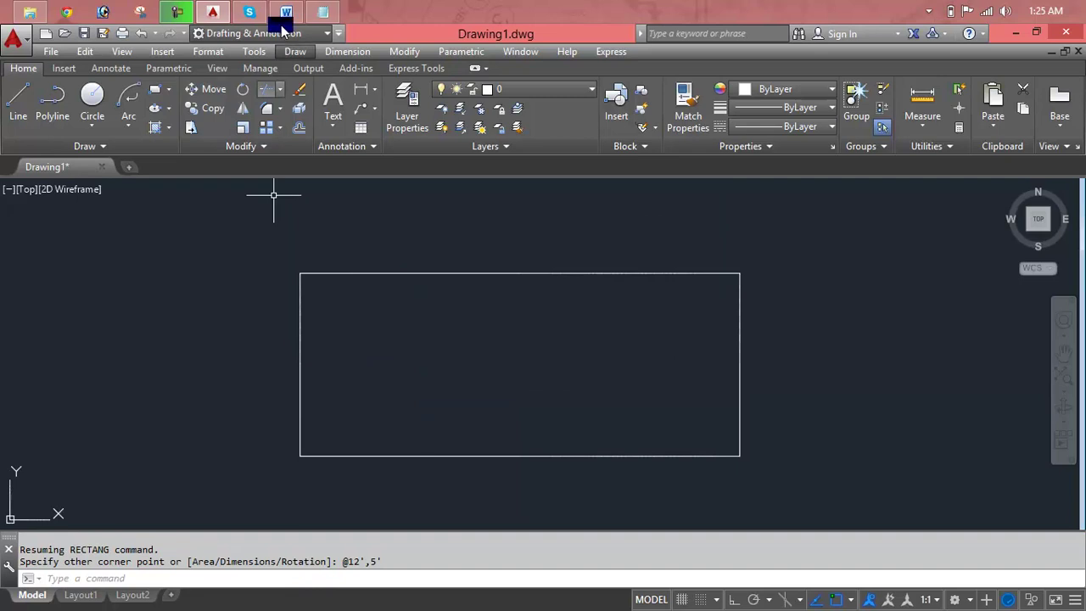
click(322, 12)
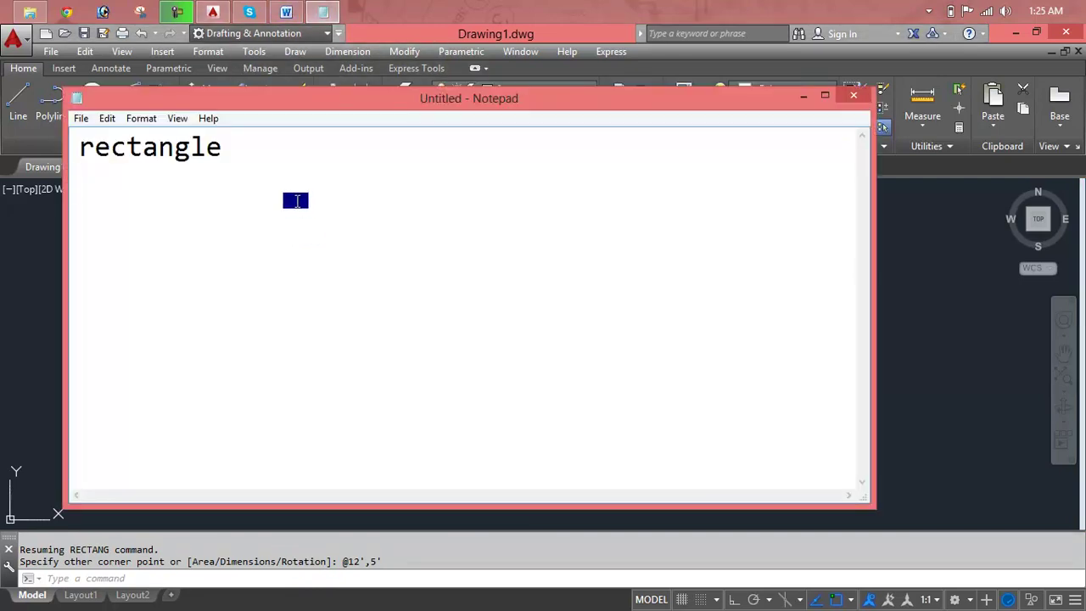
text(RE)
text( e)
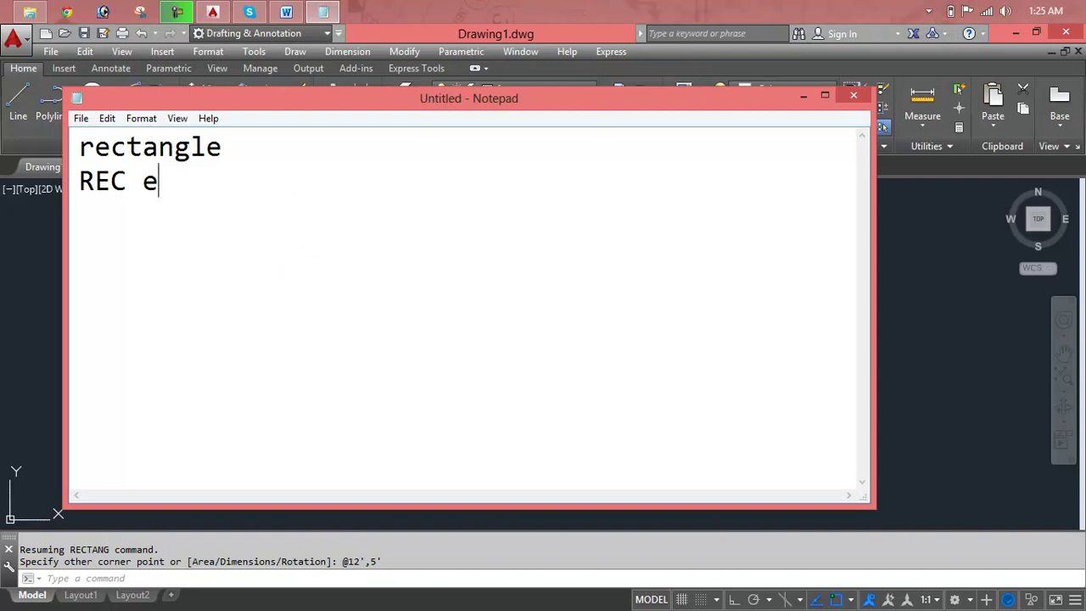
text(nter )
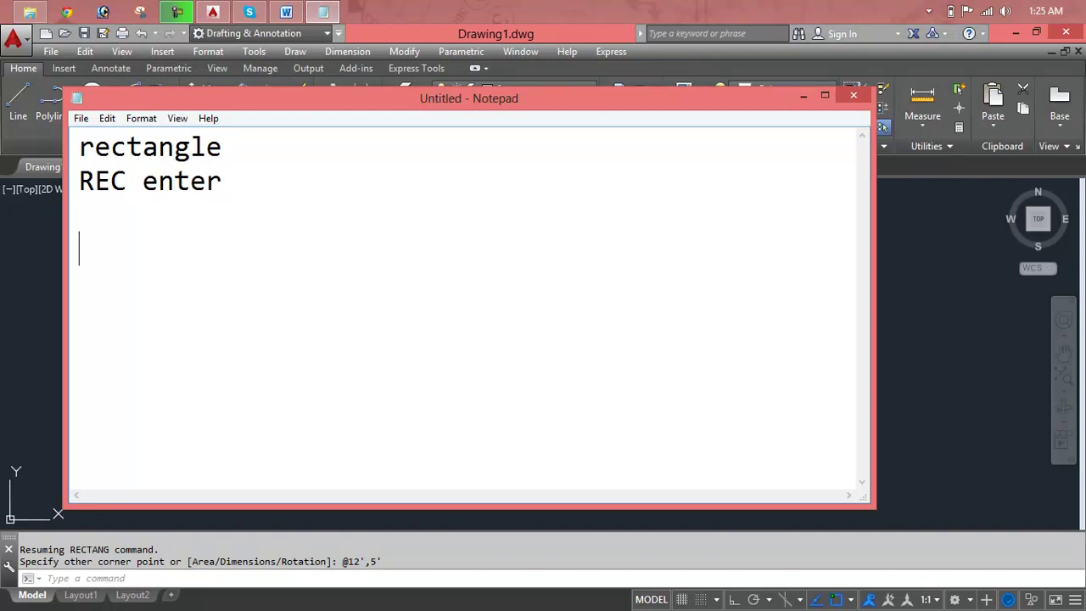
text(@)
text(ength )
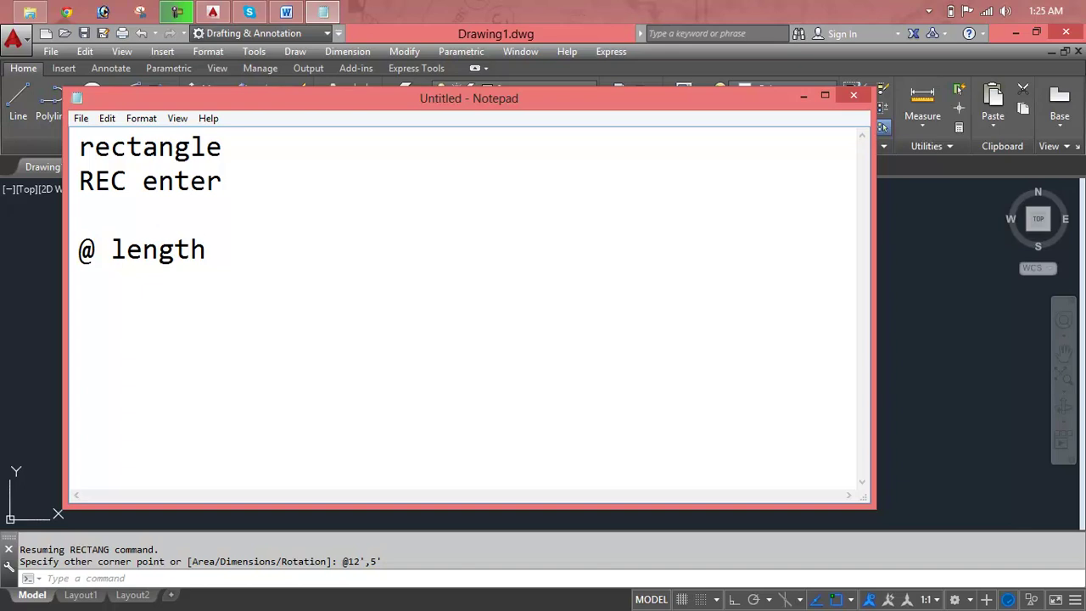
text(width ent)
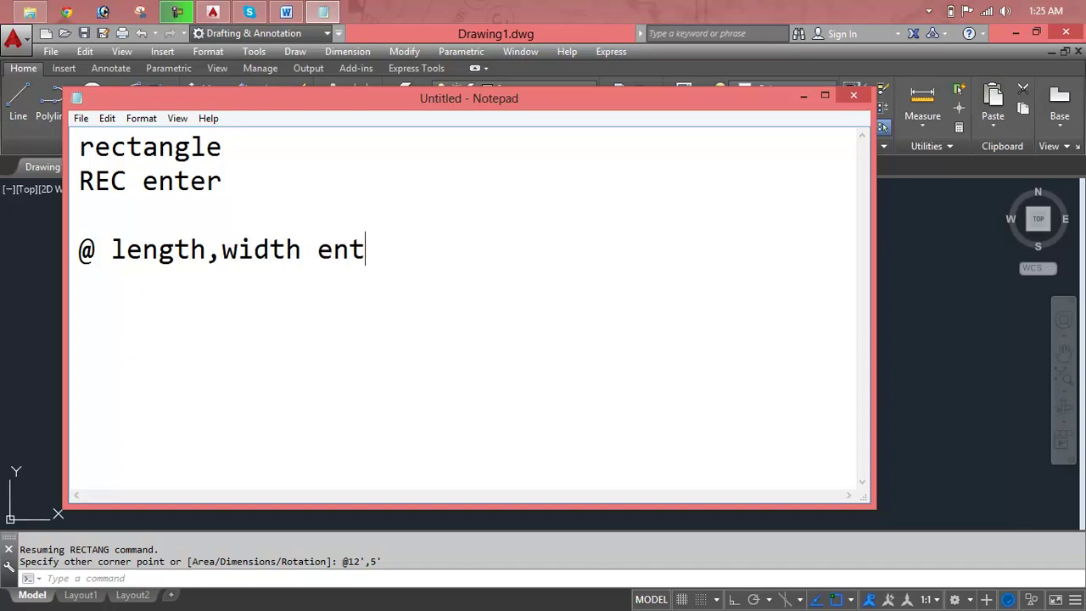
text(@)
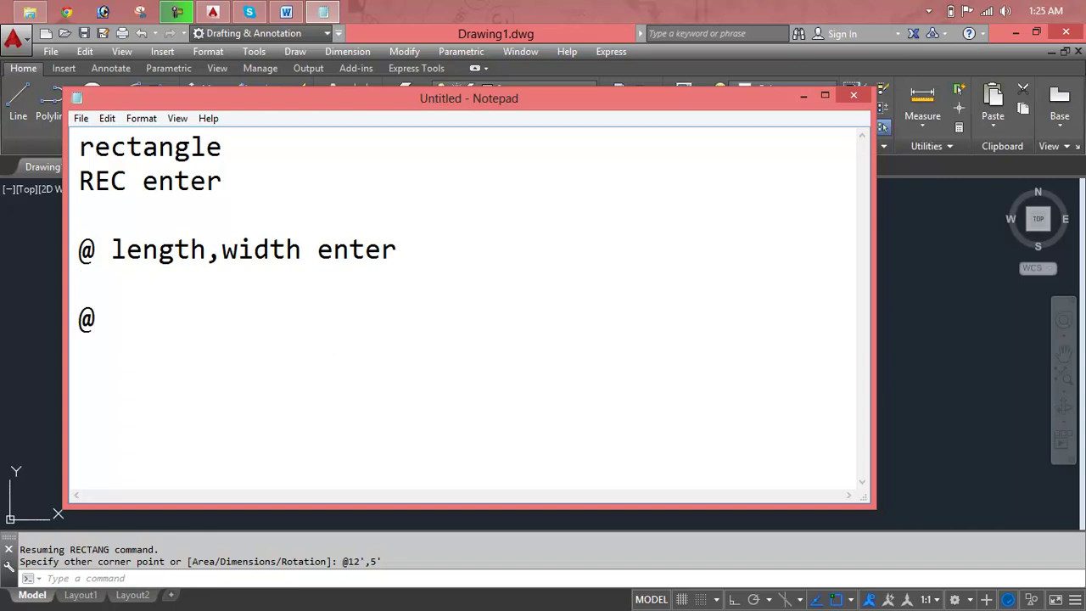
text(1)
text(6')
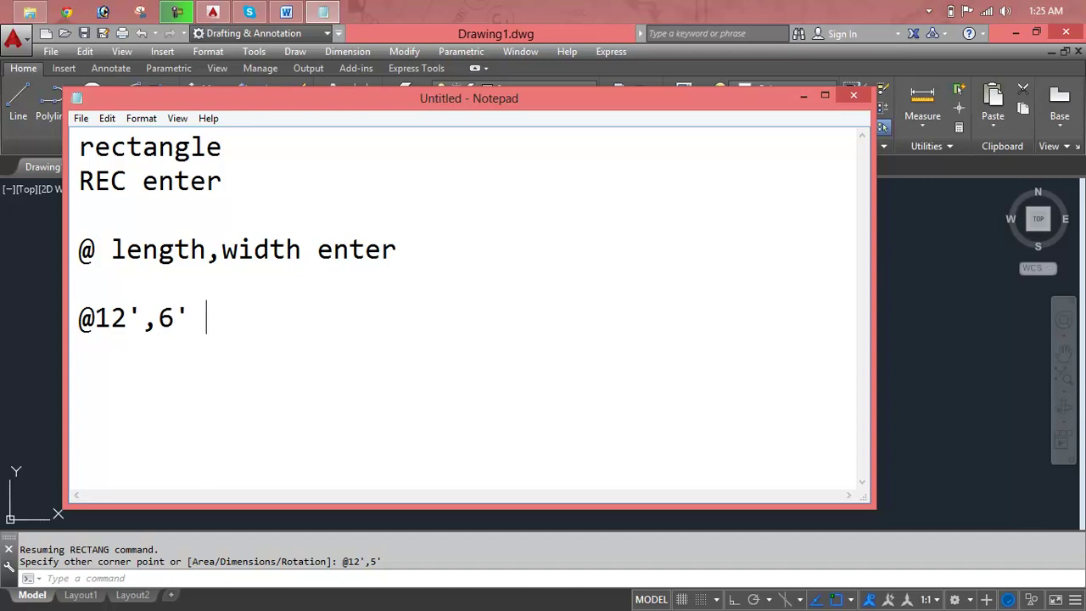
text( enter)
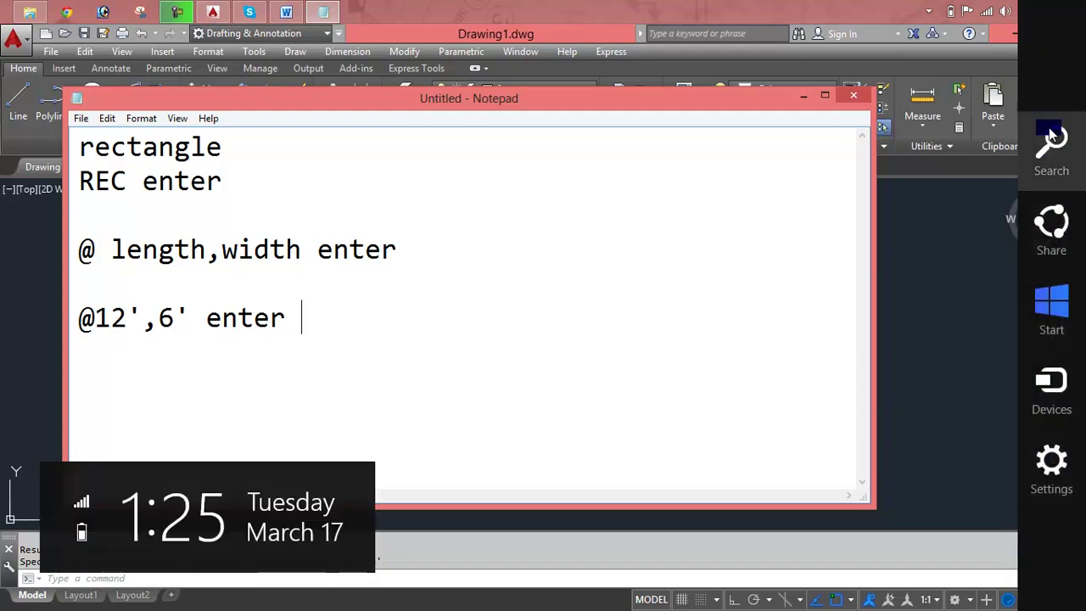
click(1050, 140)
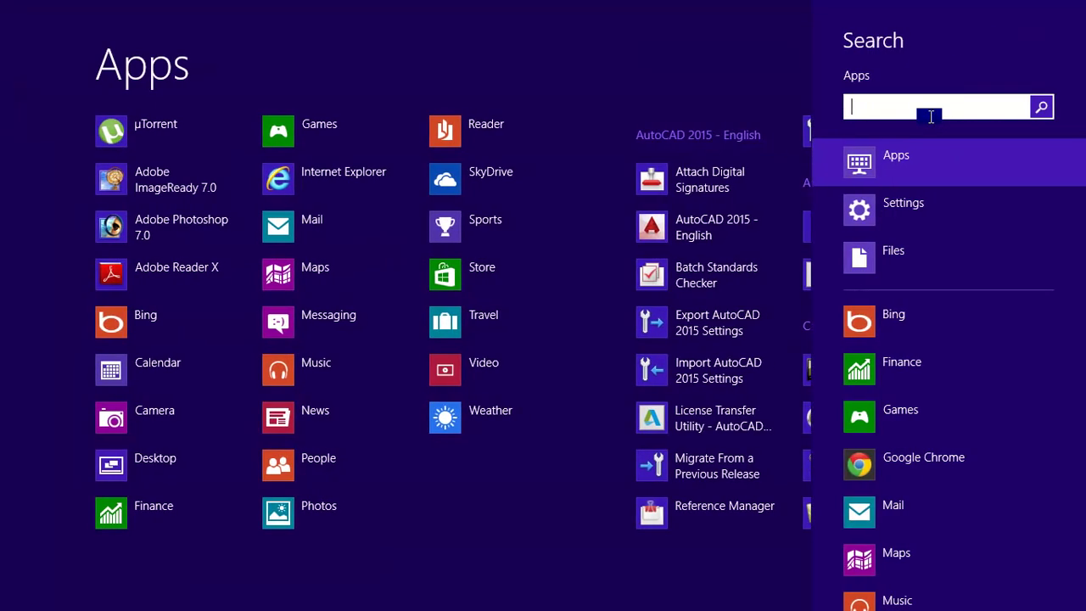
text(key)
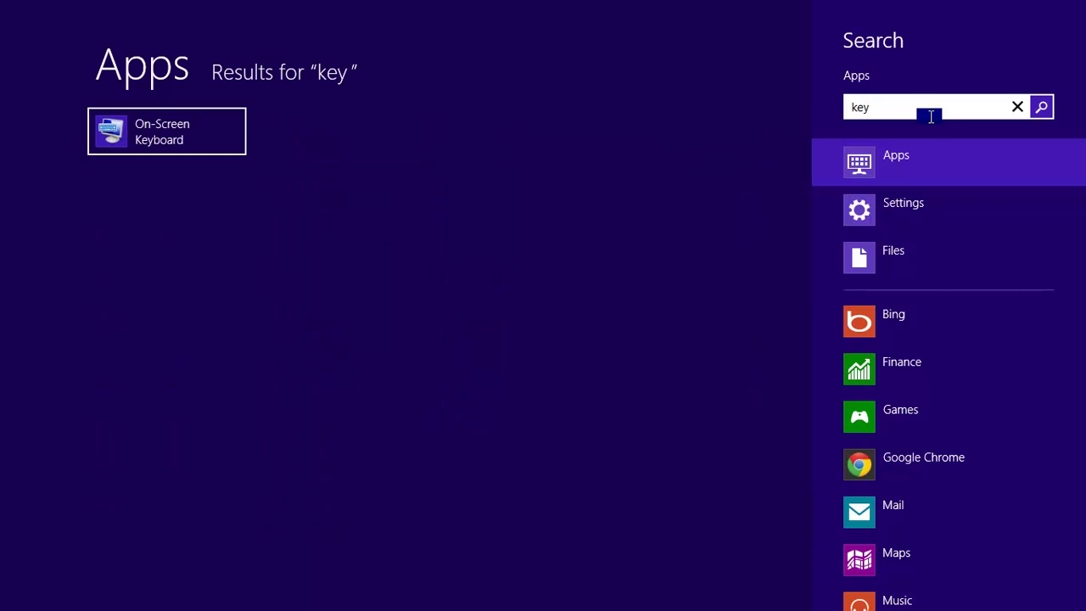
key(Escape)
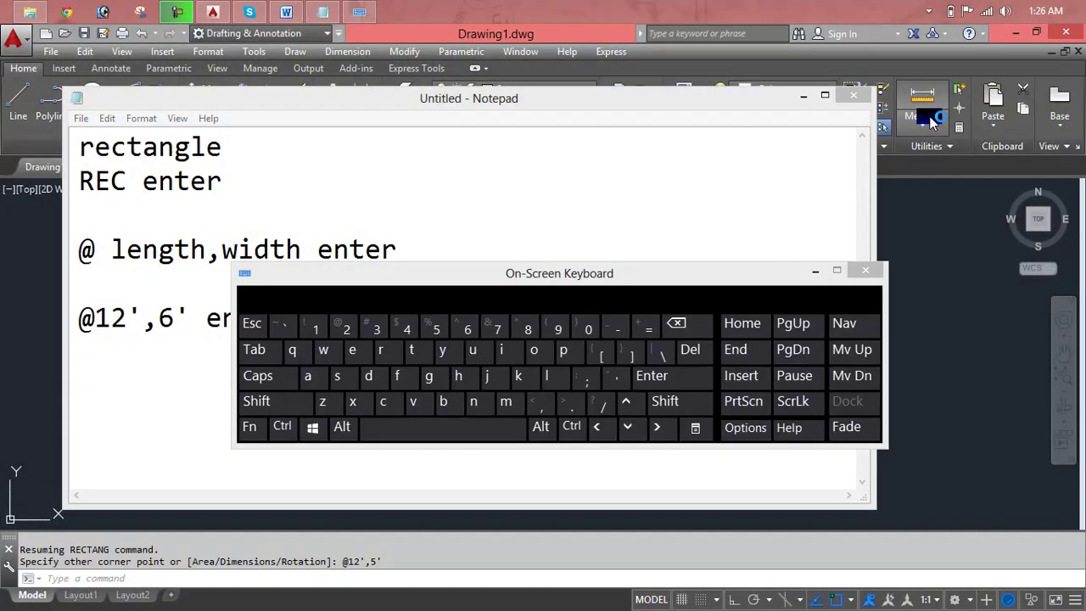
key(shift)
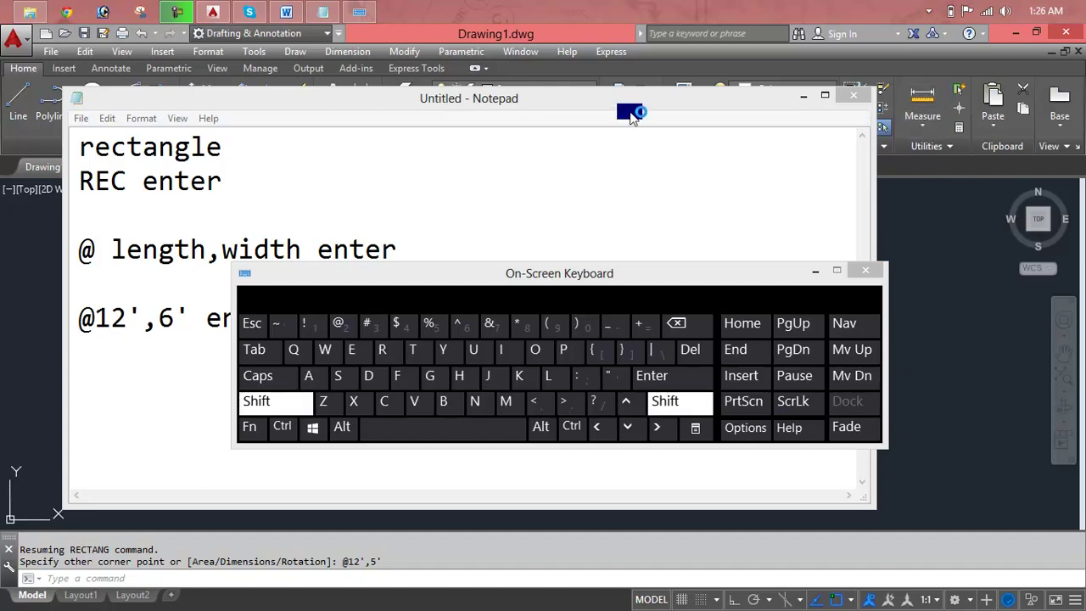
click(350, 331)
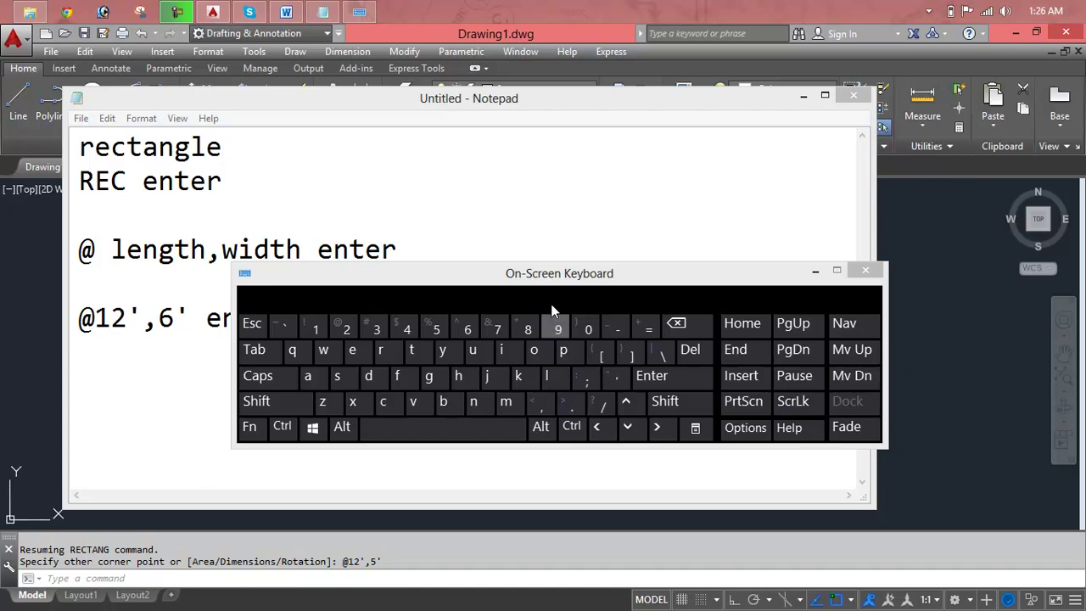
click(495, 274)
drag(509, 274, 497, 241)
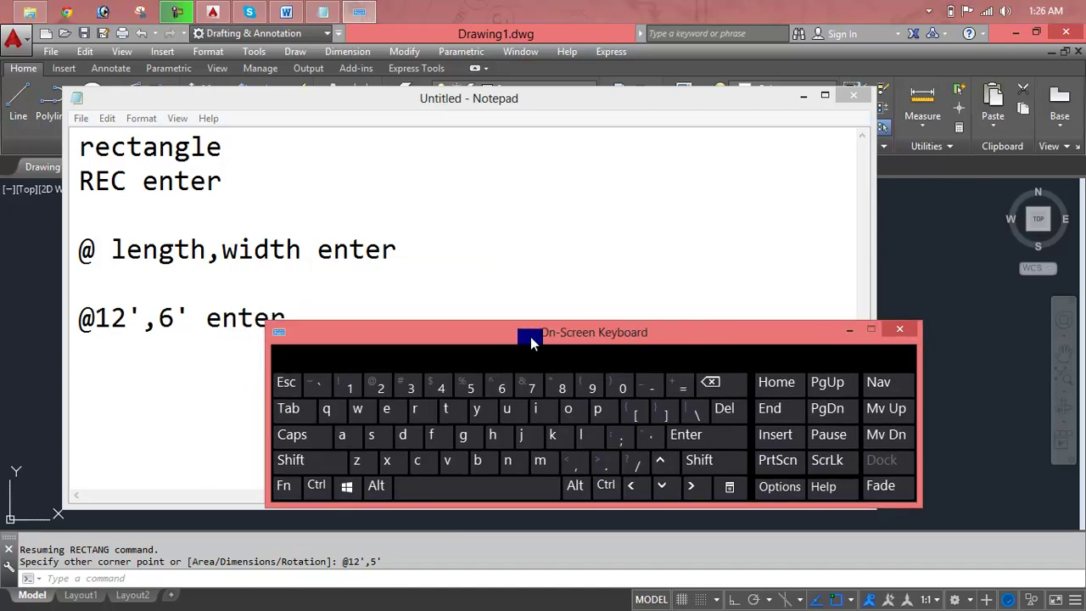
click(867, 242)
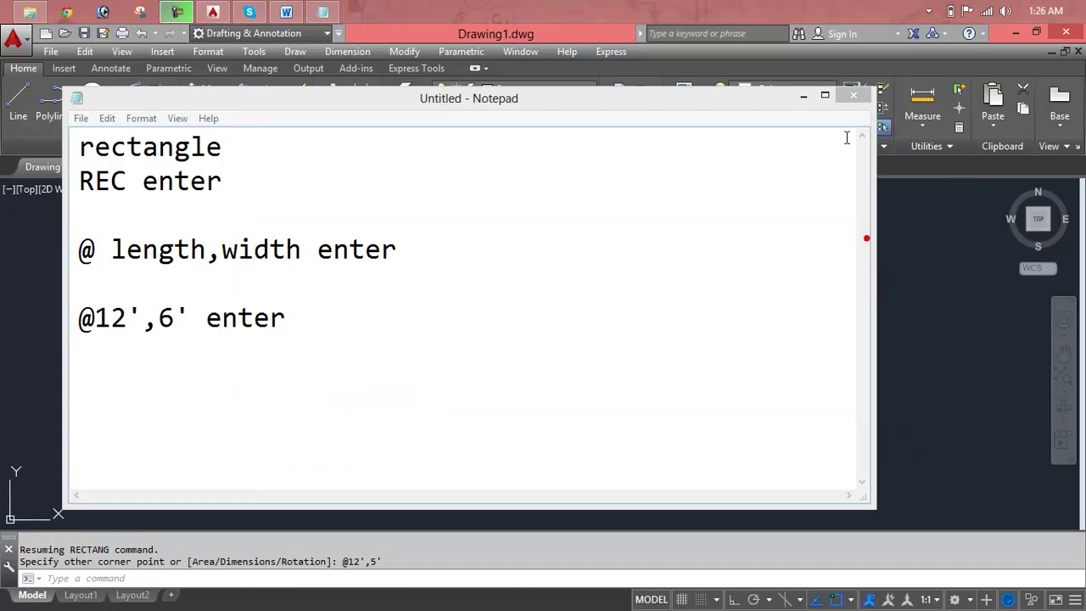
- Close Notepad without saving and erase the 12' by 5' rectangle
click(852, 95)
click(627, 270)
click(595, 327)
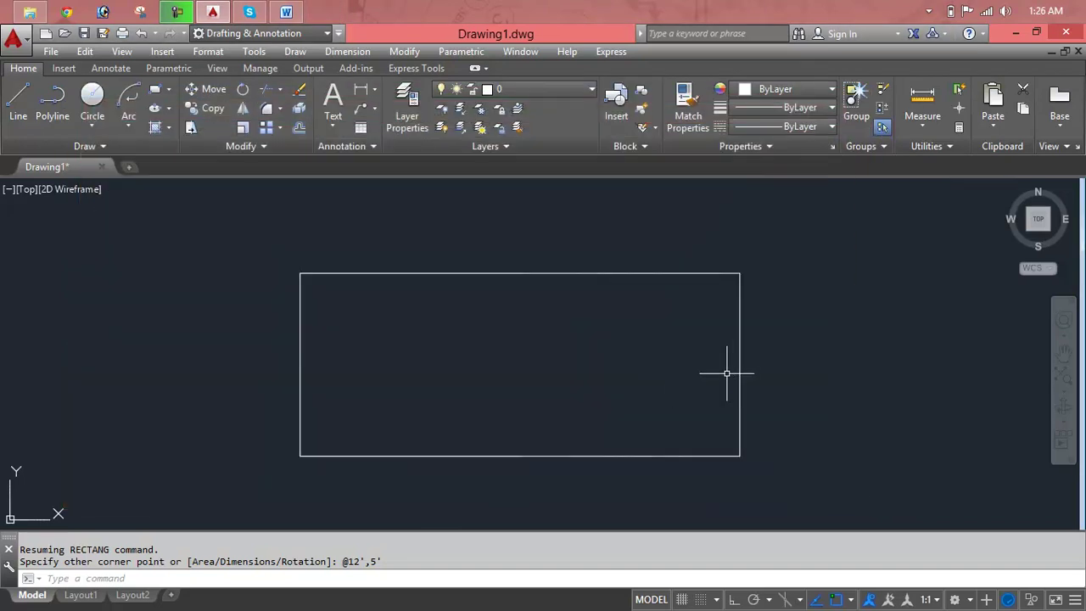
click(736, 366)
click(738, 366)
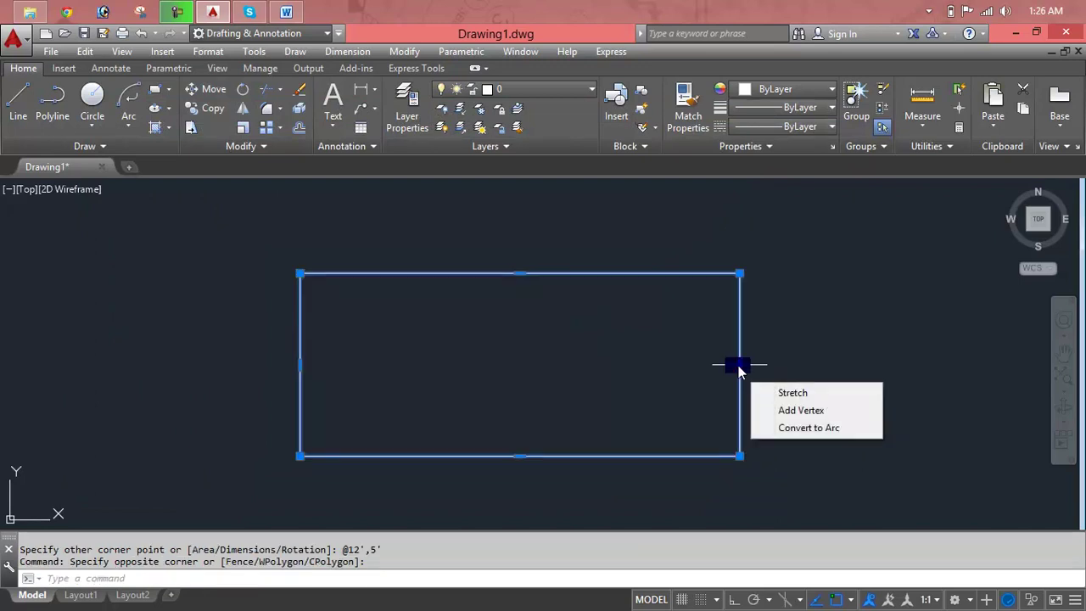
key(Delete)
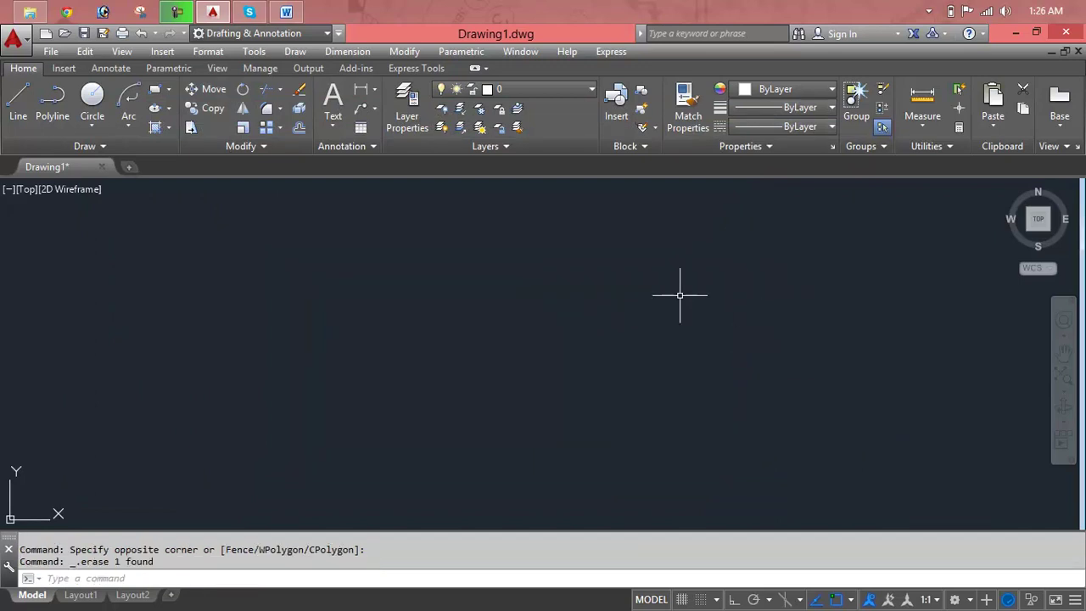
key(Escape)
key(Escape)
- Draw a 5' by 5' square with REC, ortho on, entering 5 and 5
text(rec)
key(Return)
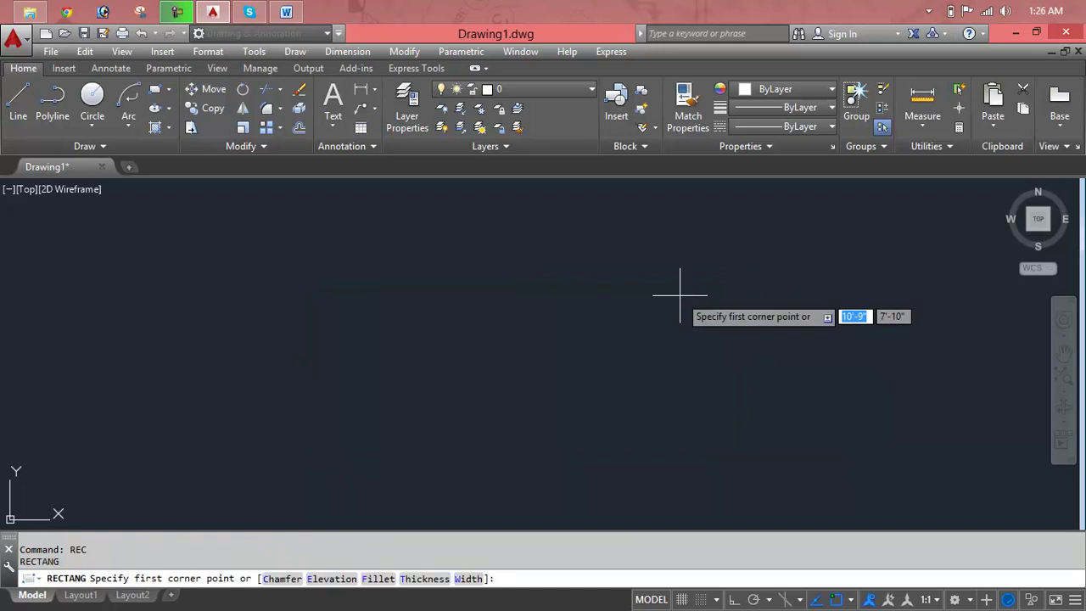
click(376, 256)
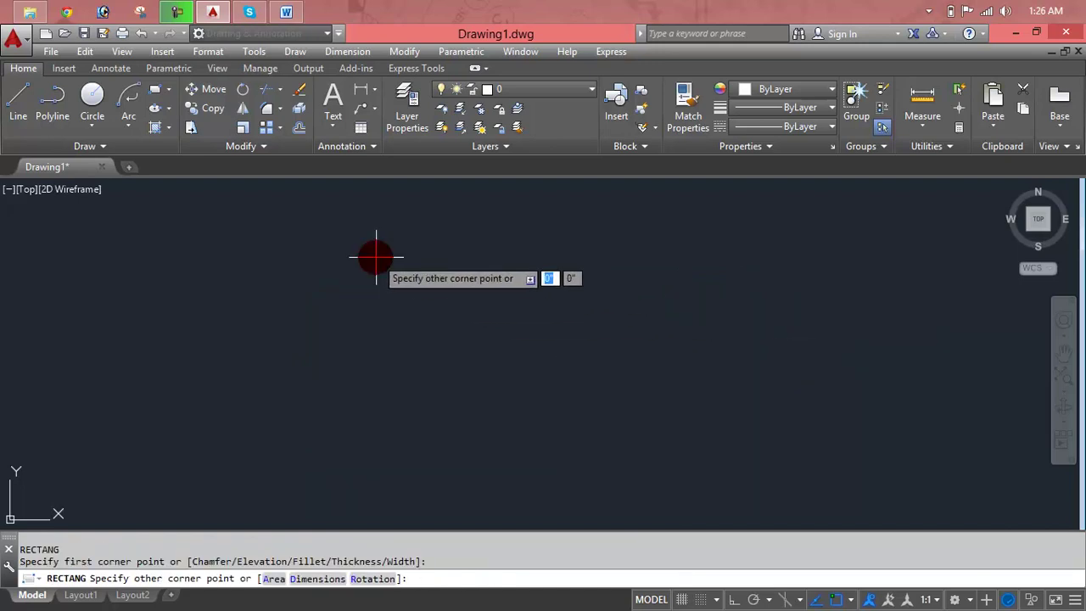
key(F8)
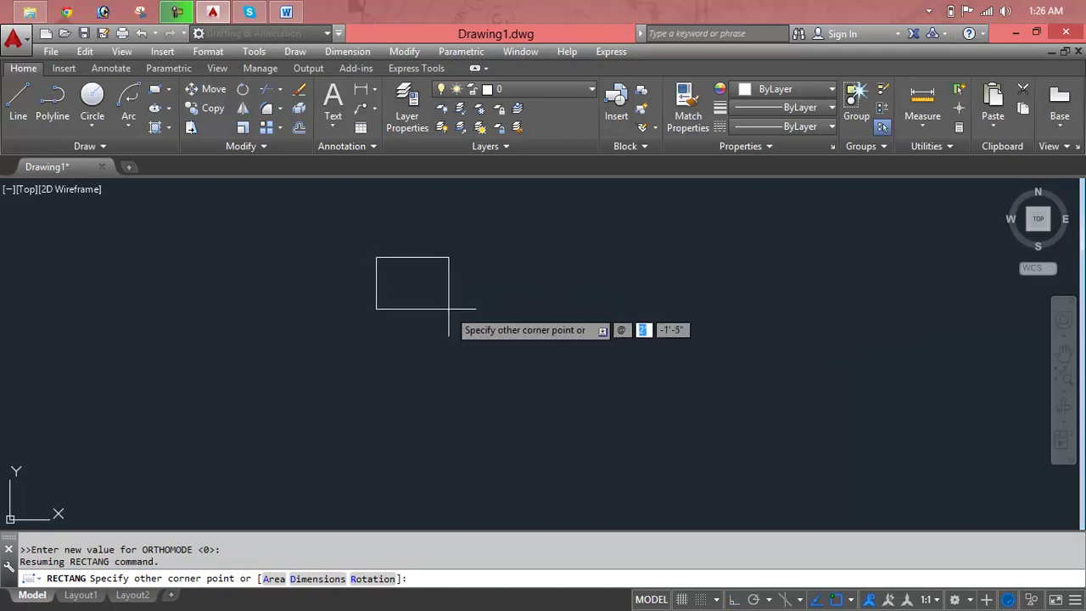
text(5)
key(Tab)
text(5)
key(Return)
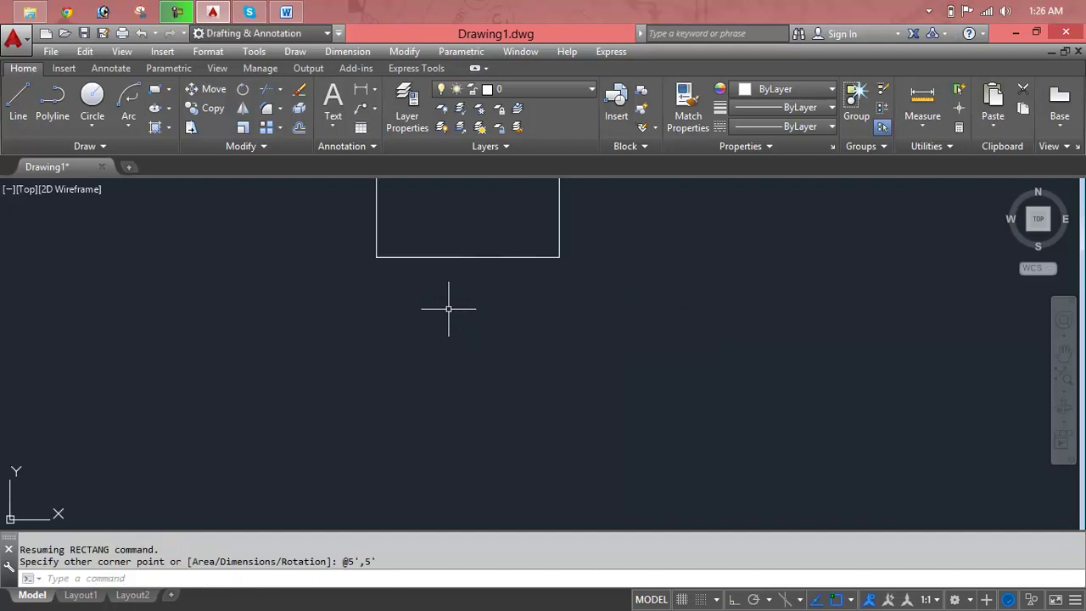
- Zoom All and pan to center the square in view
text(z)
key(Return)
text(a)
key(Return)
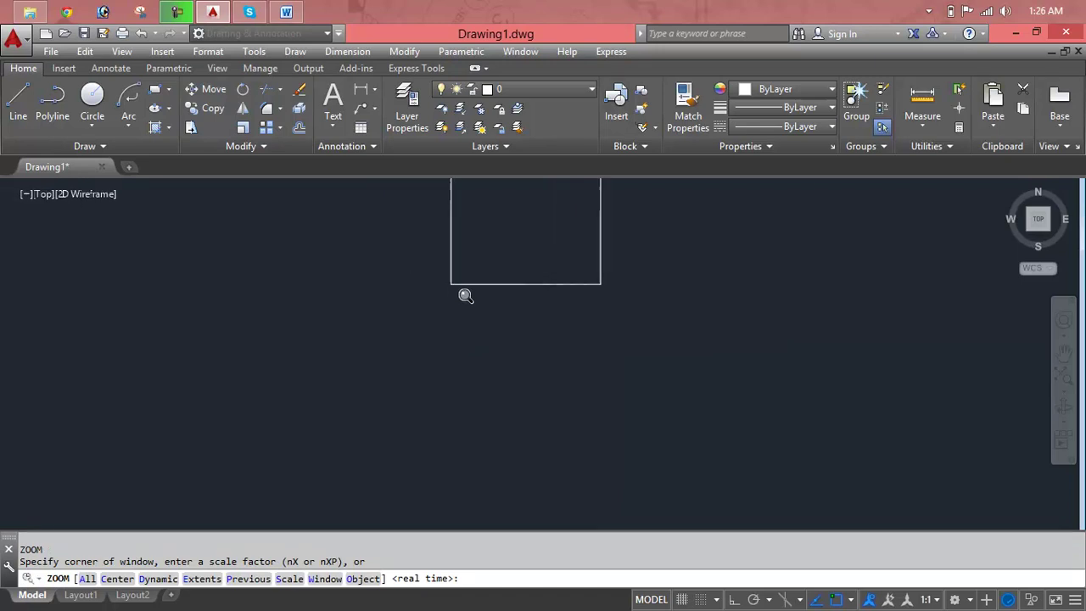
middle_drag(608, 291, 538, 381)
scroll(507, 370, up, 4)
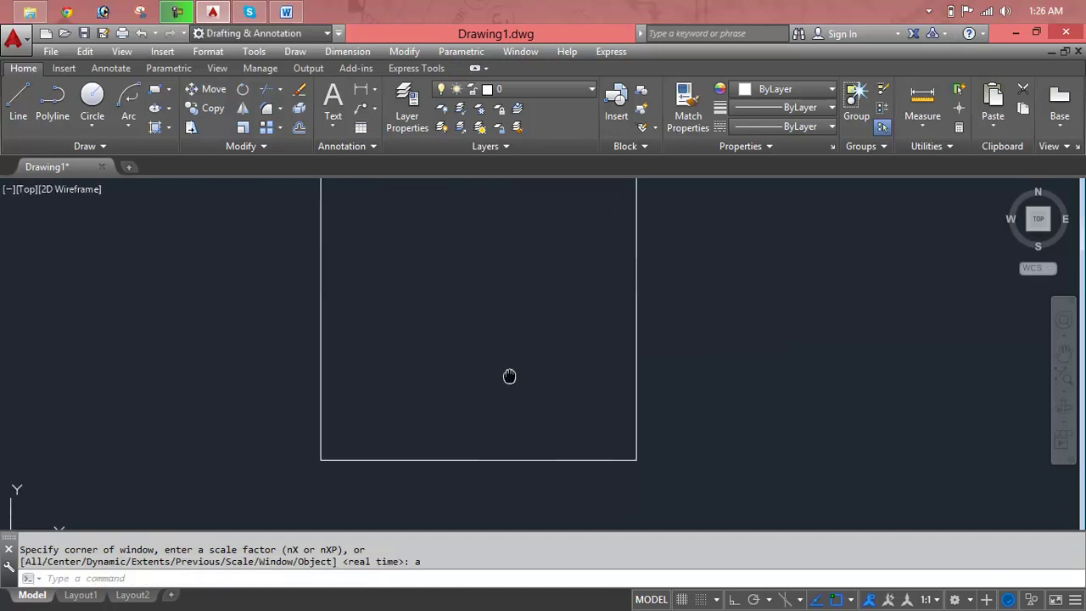
scroll(515, 382, down, 2)
middle_drag(515, 382, 499, 380)
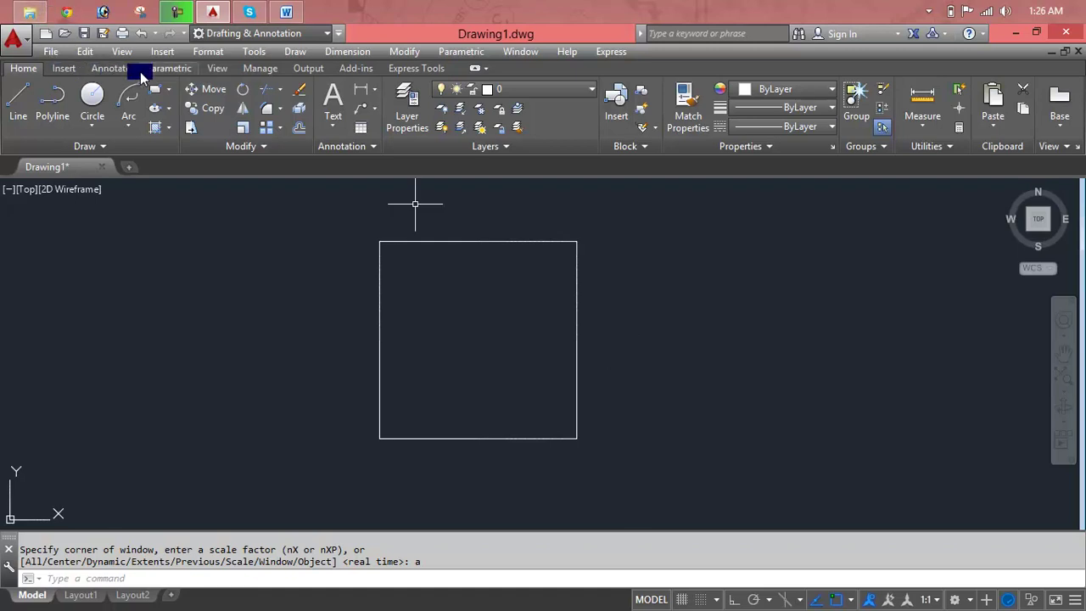
- Add an aligned 5' dimension to the square's right edge from the Annotate tab
click(154, 68)
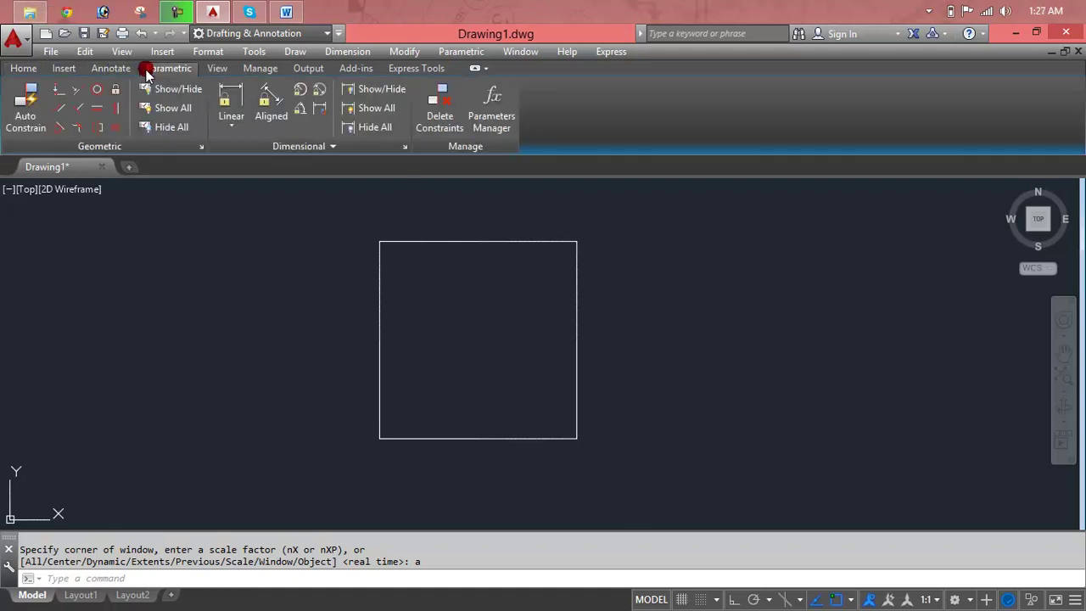
click(111, 69)
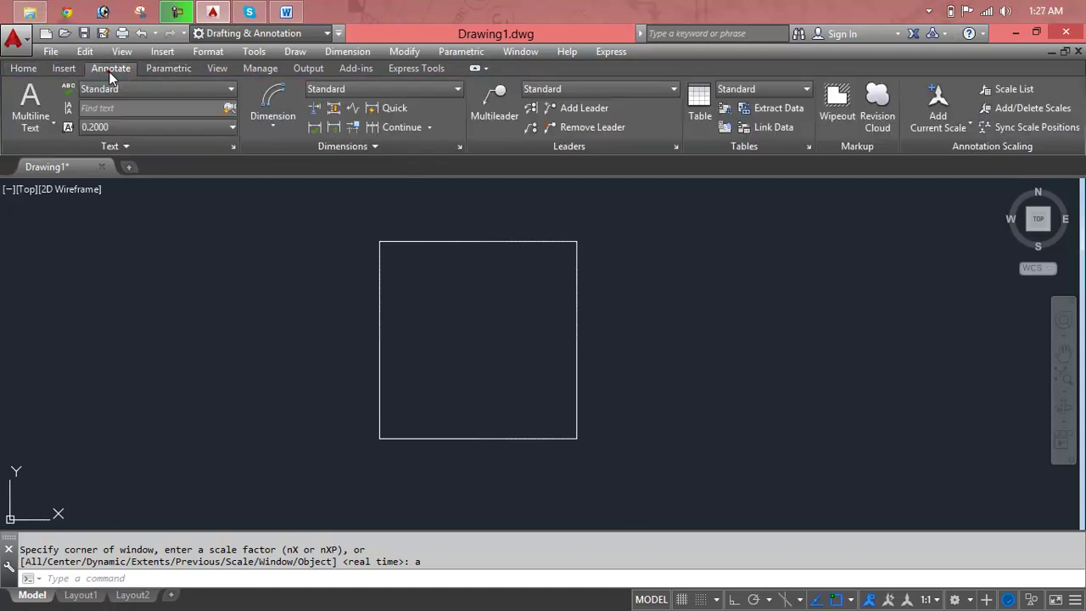
click(301, 130)
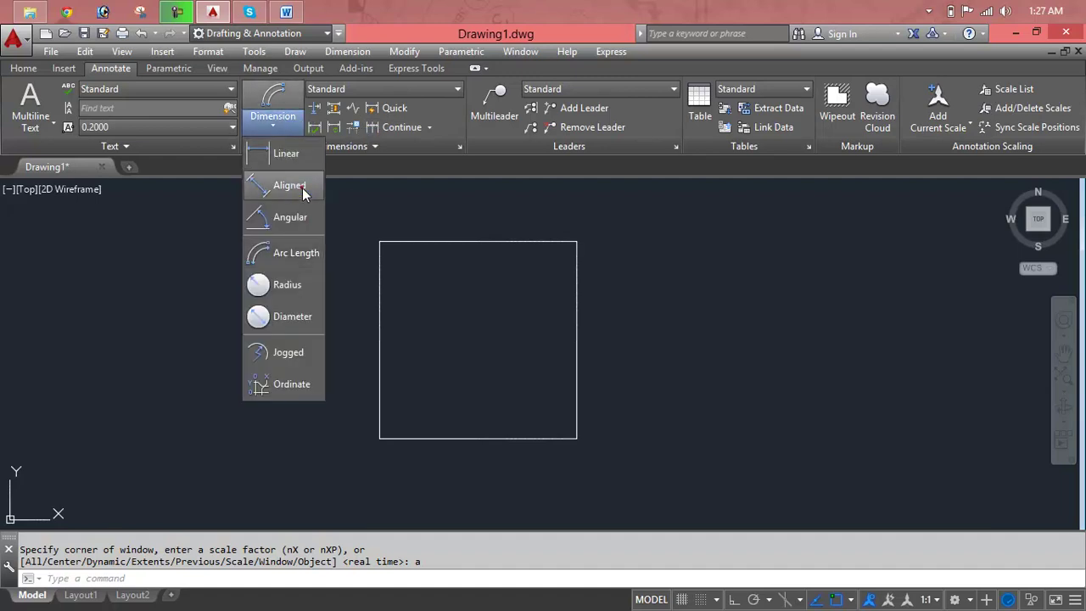
click(297, 184)
key(Return)
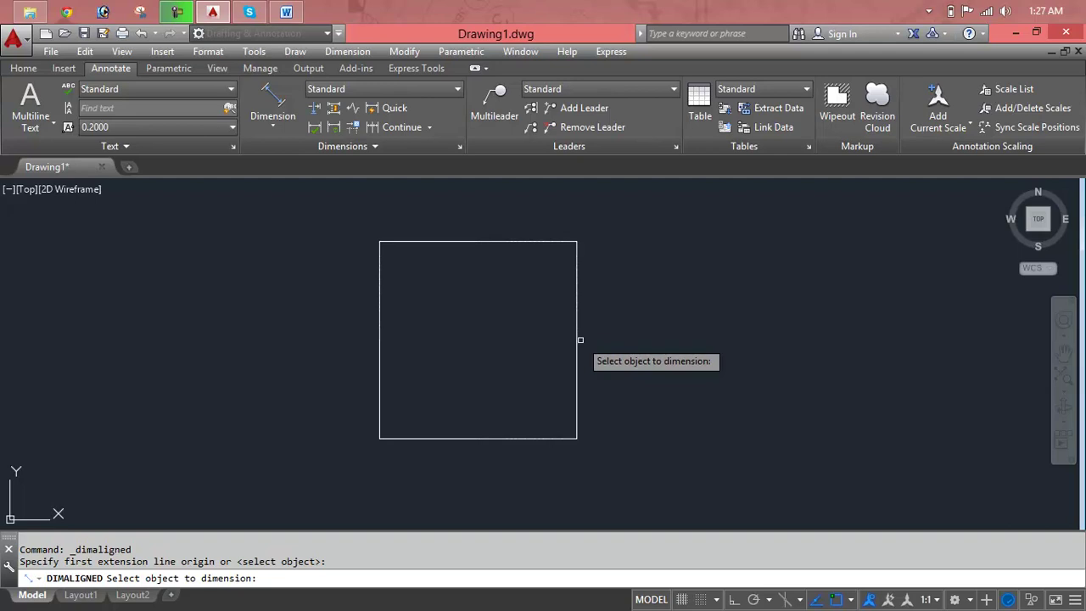
click(579, 342)
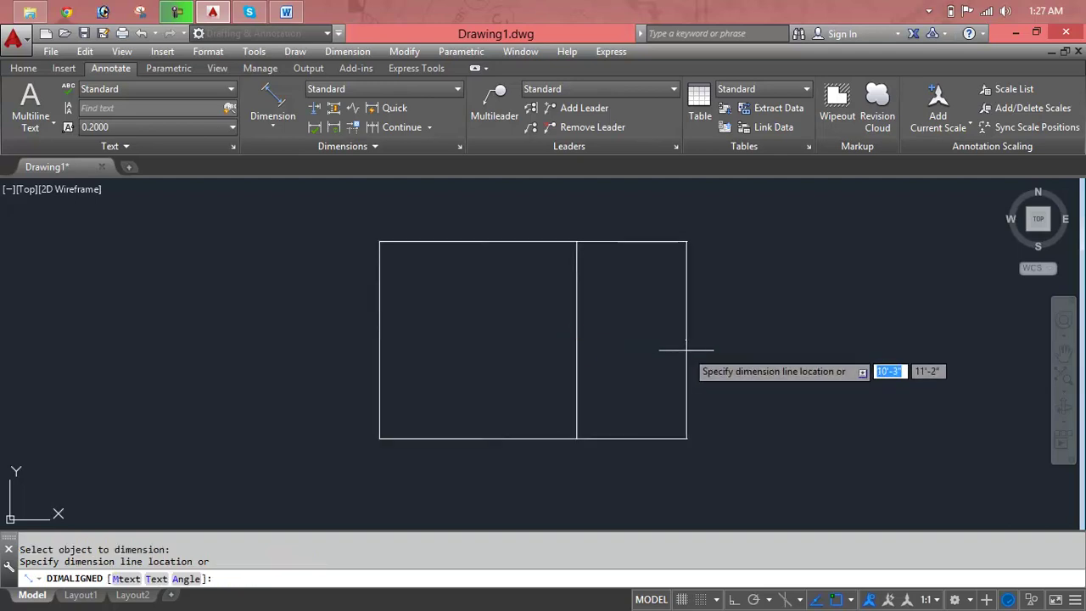
click(686, 340)
scroll(711, 337, up, 5)
scroll(594, 346, up, 2)
scroll(607, 339, up, 3)
scroll(611, 343, down, 3)
scroll(611, 343, down, 5)
mouse_move(614, 345)
middle_down()
mouse_move(754, 330)
mouse_move(977, 245)
middle_up()
- Repeat DIMALIGNED to dimension the square's bottom edge at 5'
right_click(797, 445)
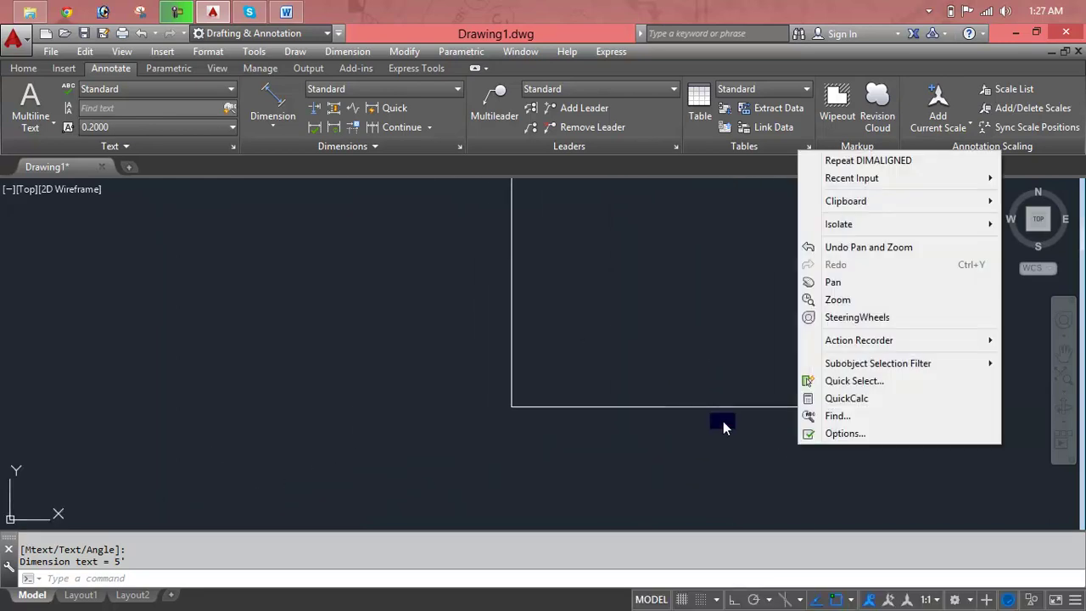
click(723, 429)
click(725, 433)
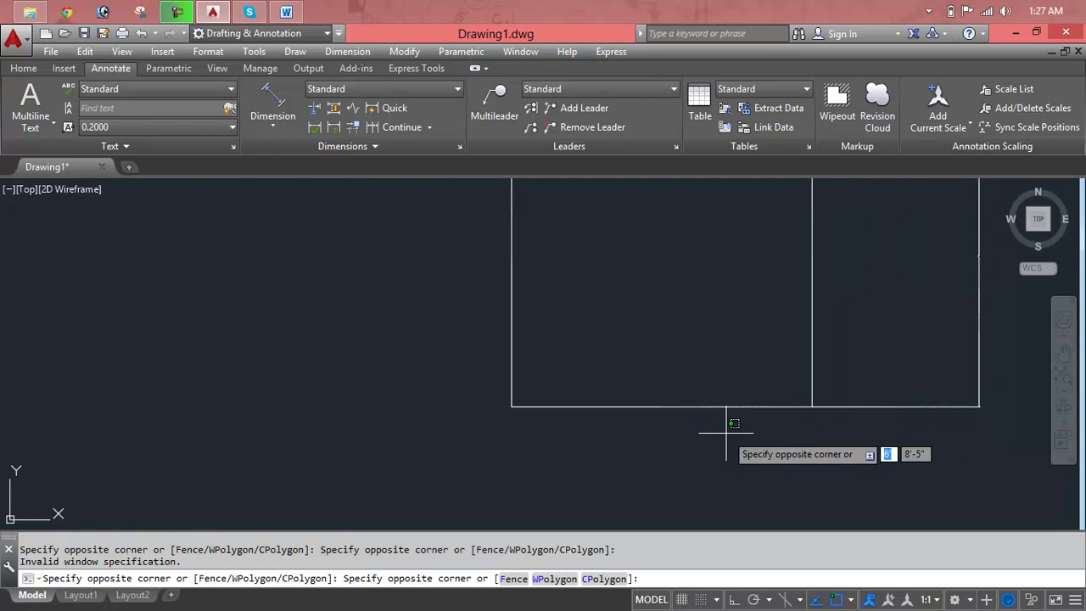
key(Escape)
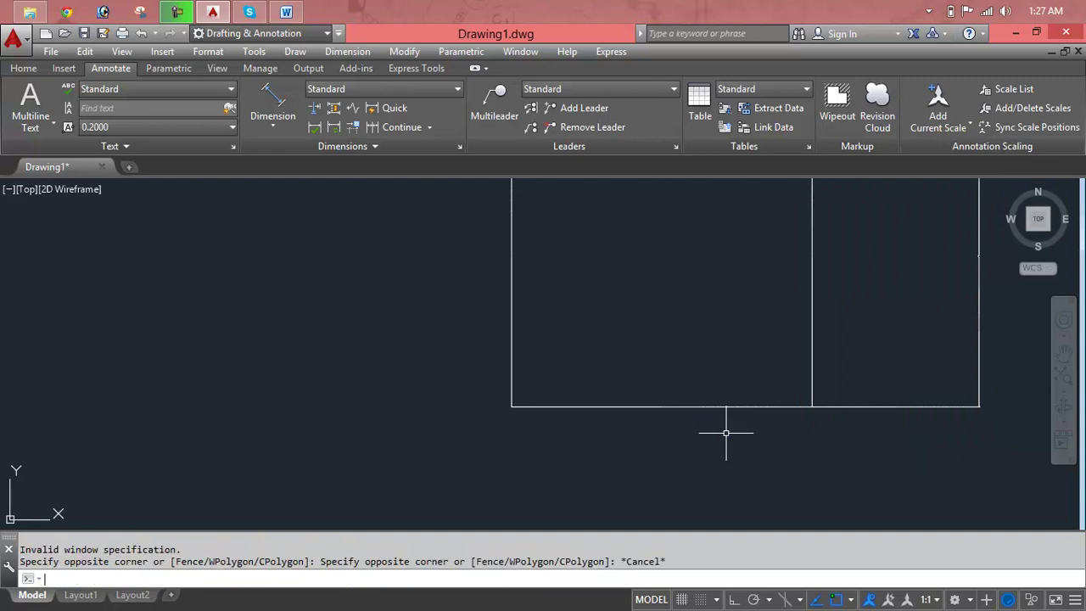
key(Return)
key(Return)
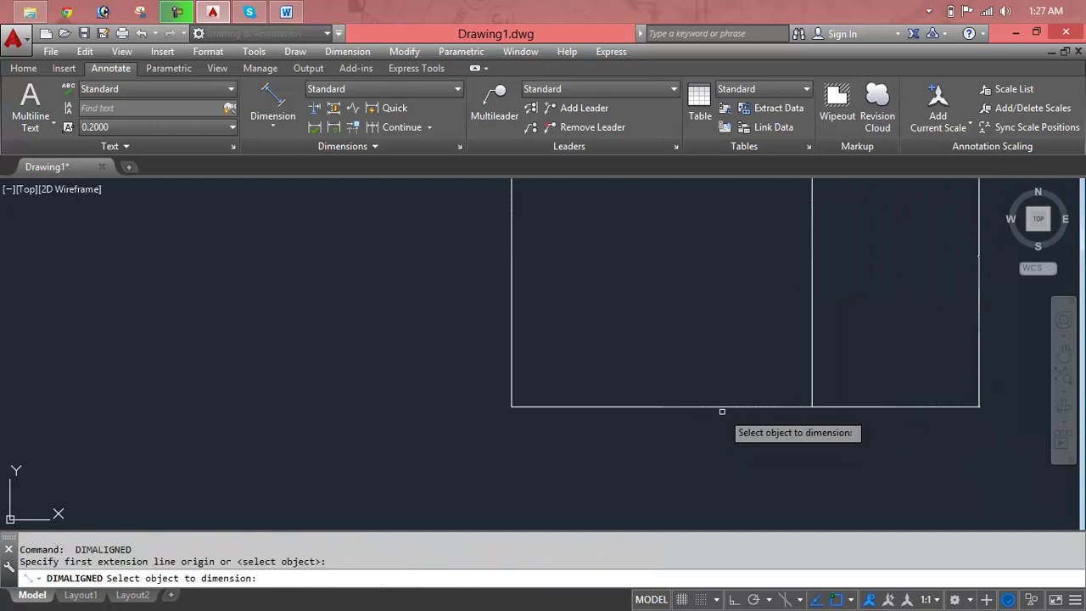
click(721, 407)
click(713, 461)
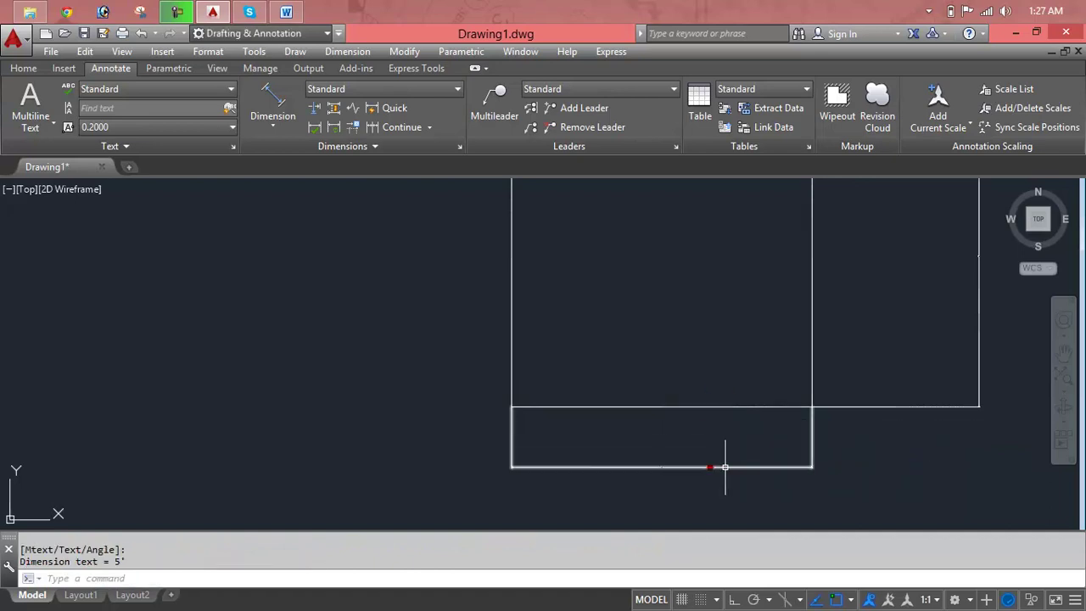
scroll(664, 465, up, 5)
scroll(643, 463, up, 3)
scroll(643, 465, down, 4)
scroll(643, 465, down, 3)
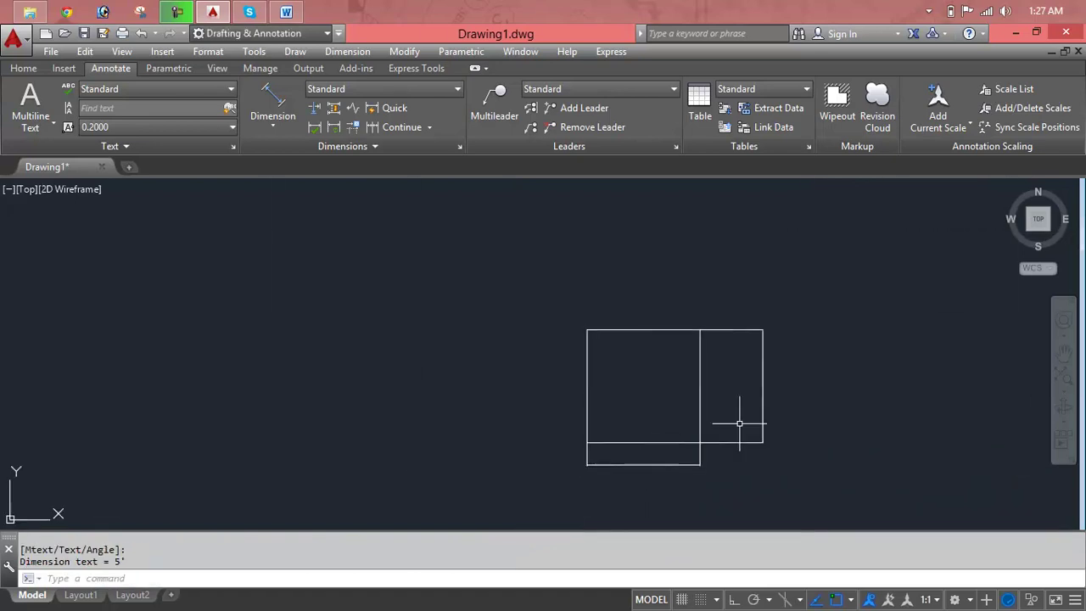
- Set the dimension scale (DIMSCALE) to 2'
key(Escape)
key(Escape)
text(DIMSCa)
key(Return)
text(2')
key(Return)
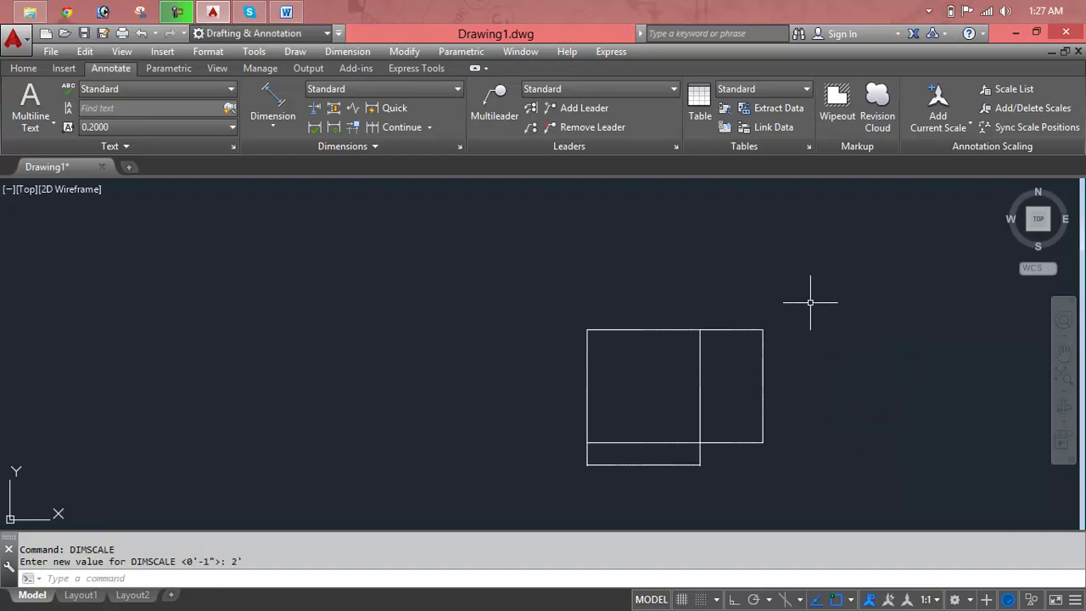
- Update both existing 5' dimensions to the new 2' dimension scale
click(332, 139)
click(773, 343)
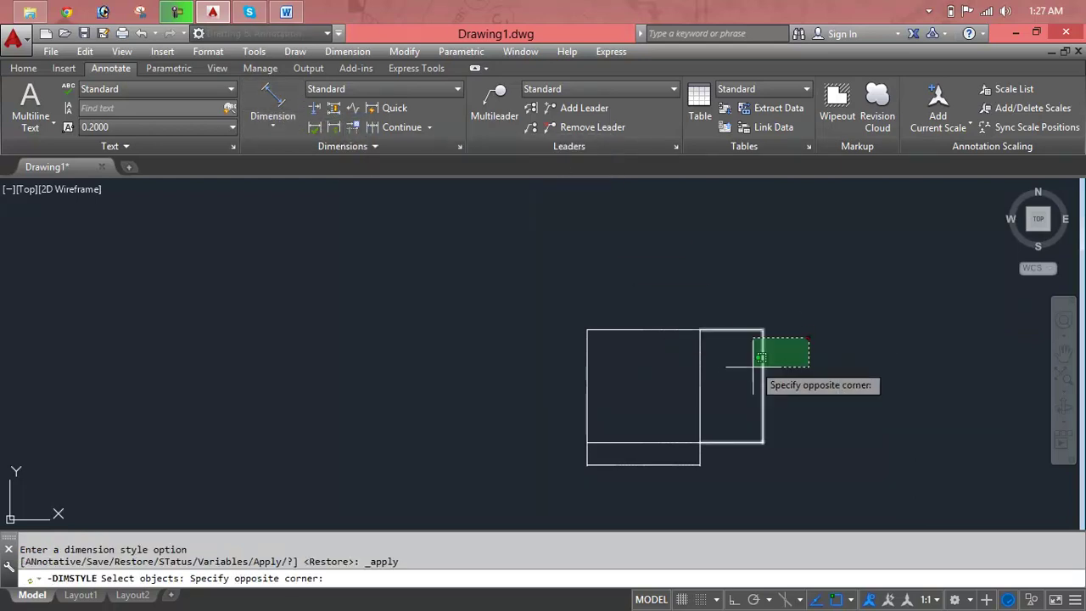
click(704, 424)
click(716, 490)
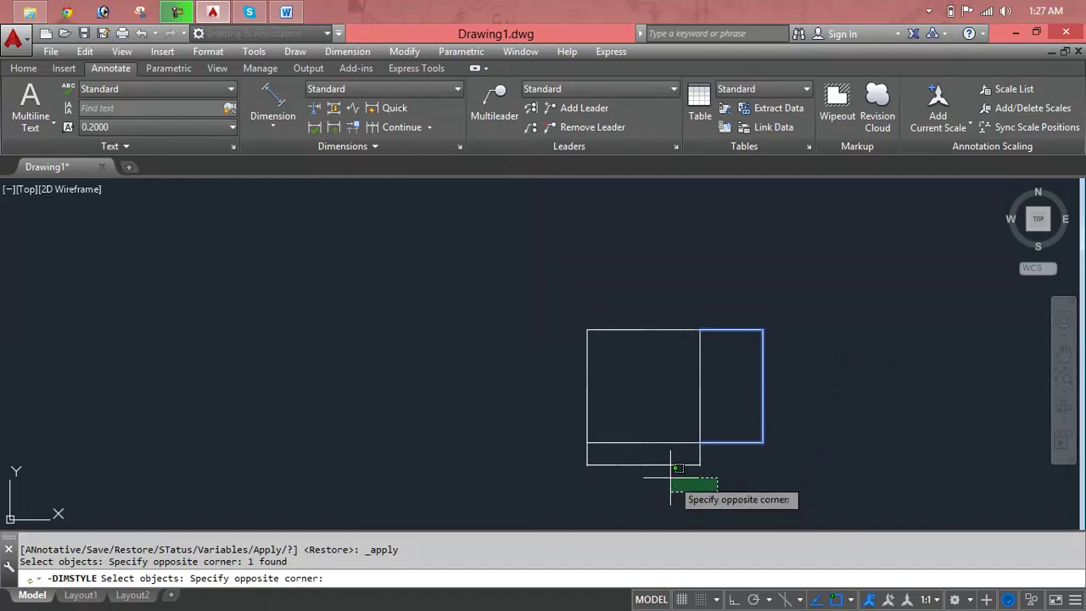
click(650, 453)
key(Return)
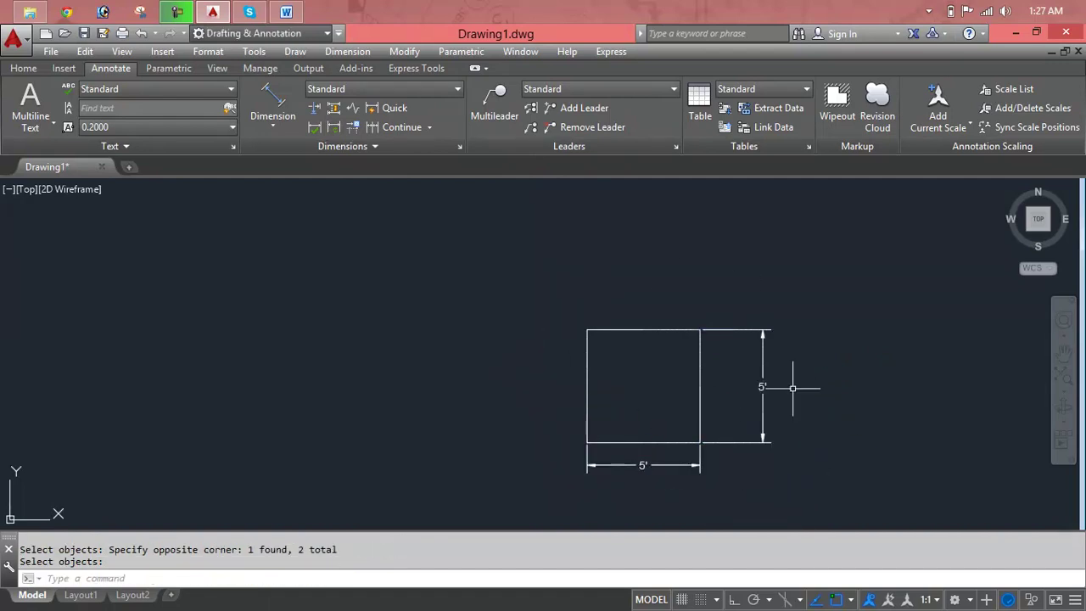
- Delete the vertical and bottom 5' dimensions and the square
click(759, 297)
click(738, 523)
key(Delete)
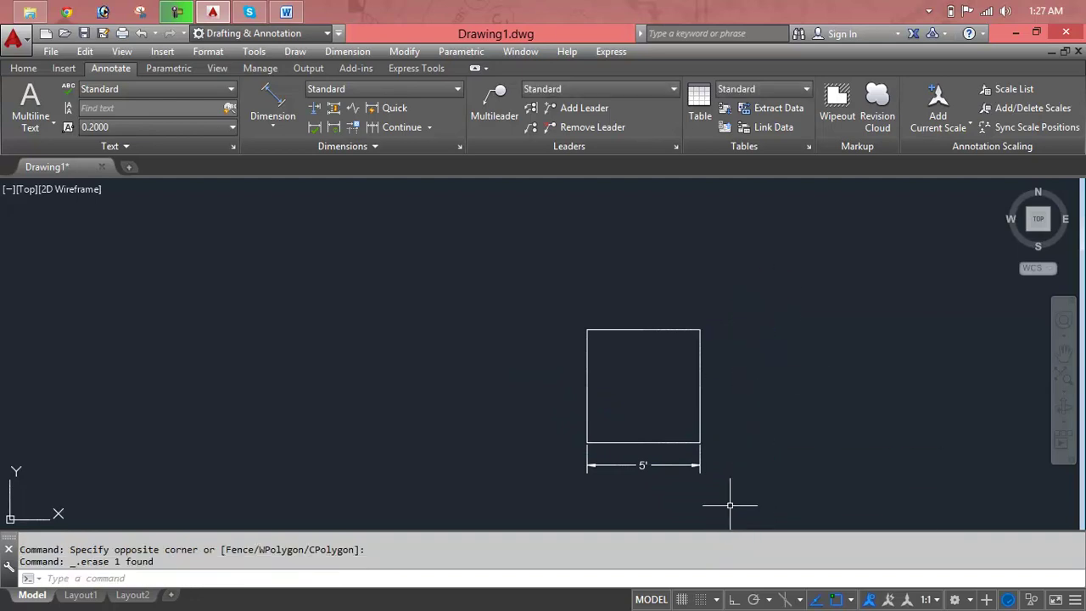
click(730, 442)
click(526, 469)
key(Delete)
click(719, 362)
click(656, 396)
key(Delete)
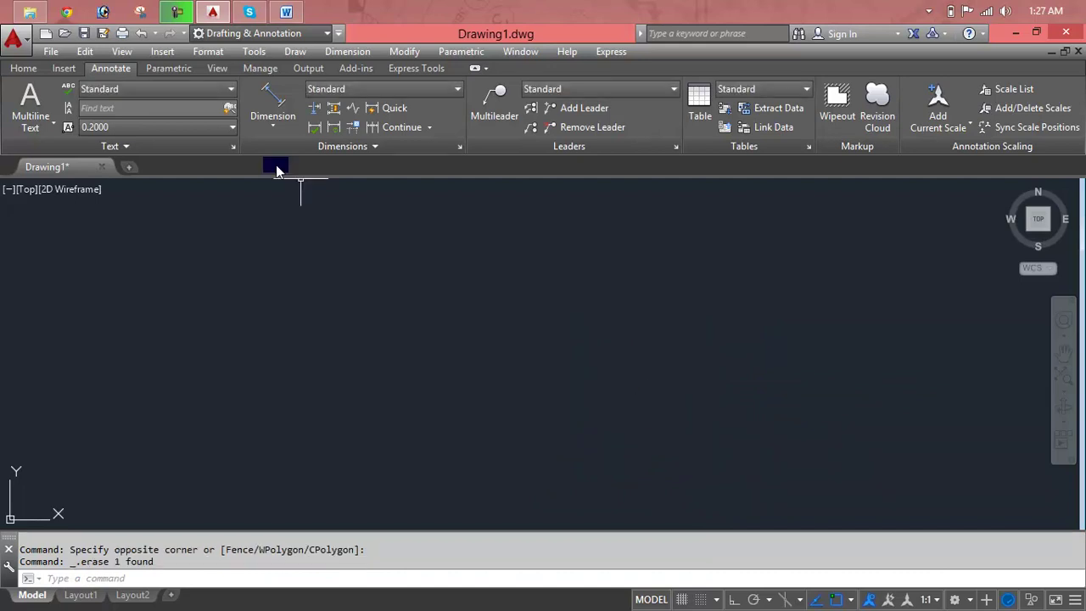
click(27, 70)
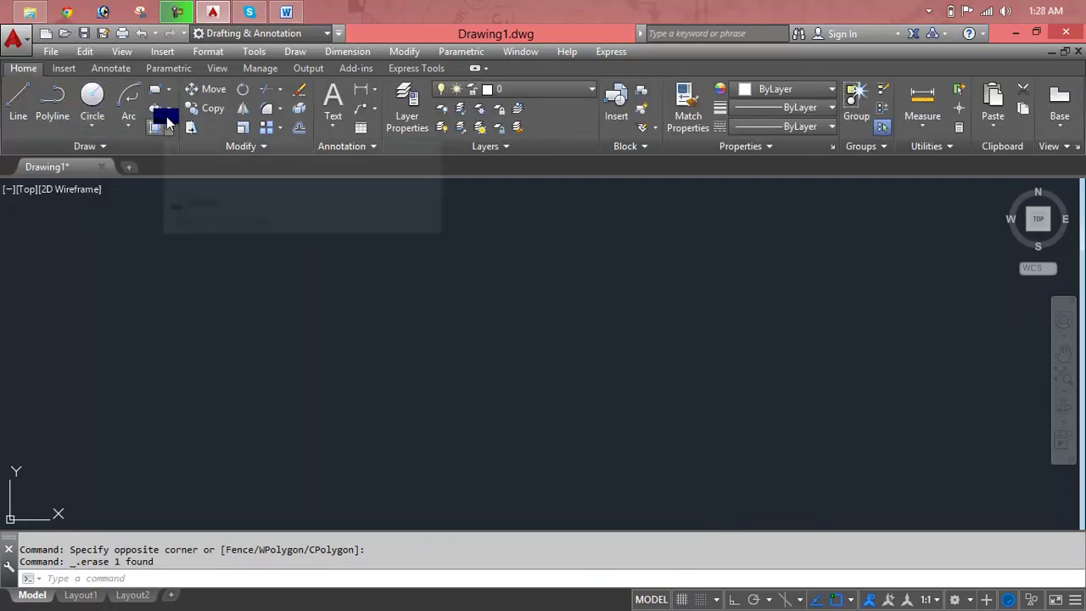
- Draw a test rectangle rotated 45°, then delete it
click(166, 93)
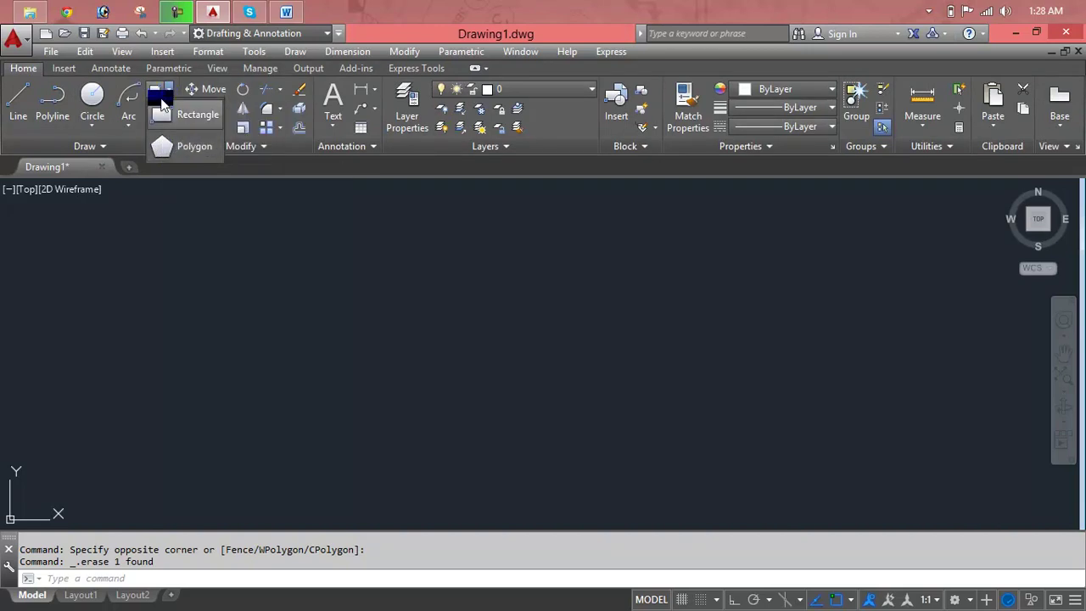
click(191, 115)
click(249, 255)
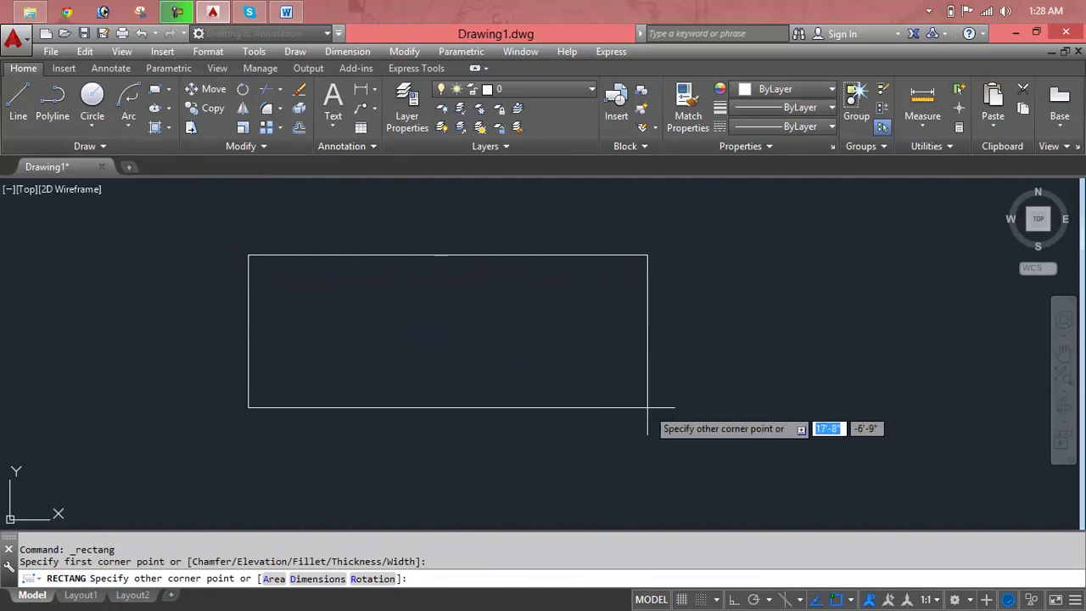
text(r)
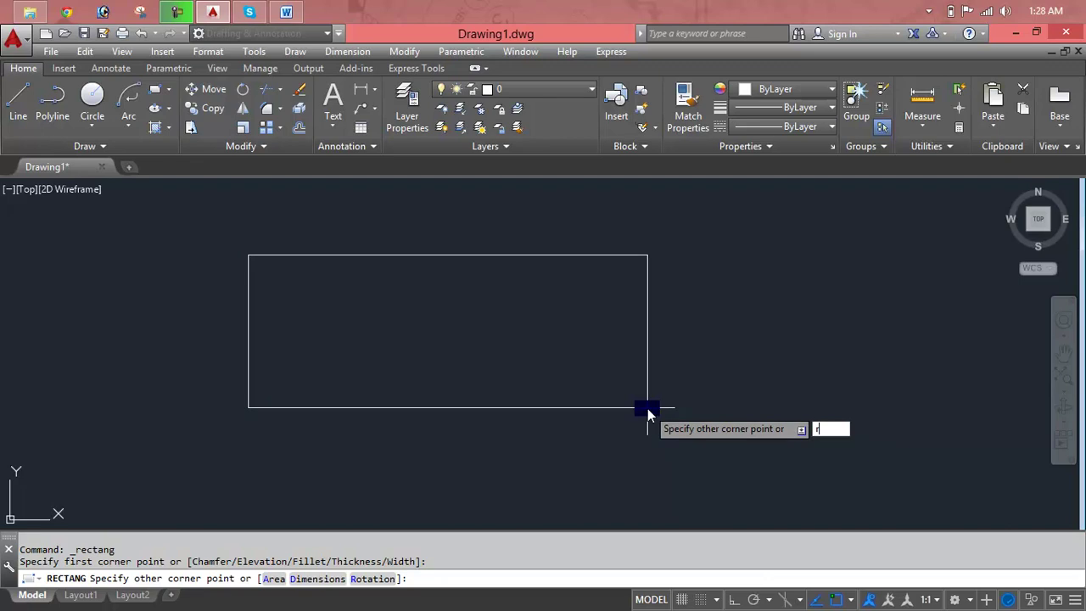
key(Return)
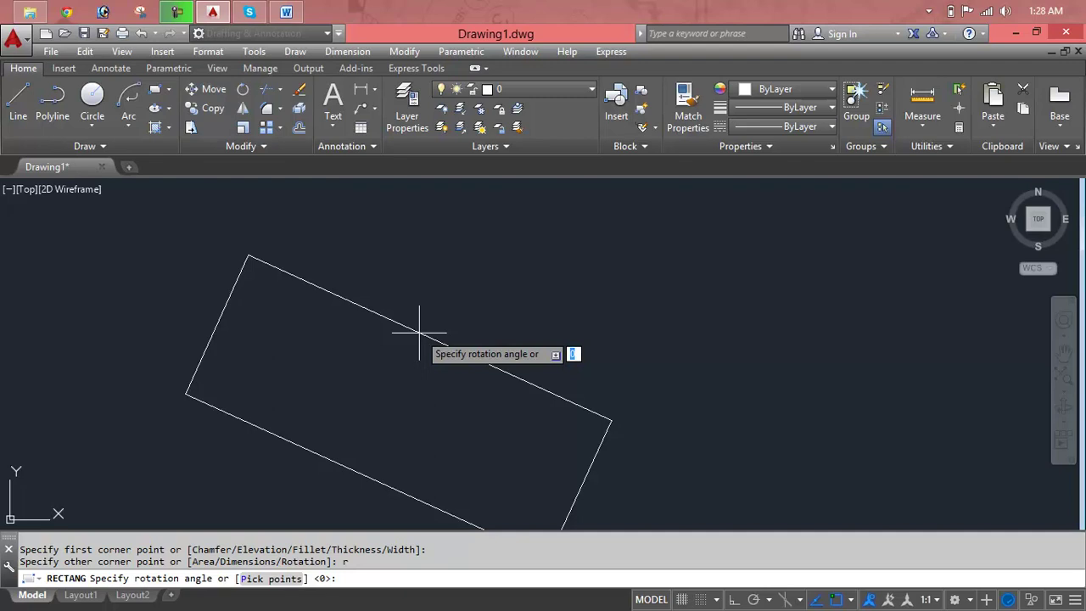
text(45)
key(Return)
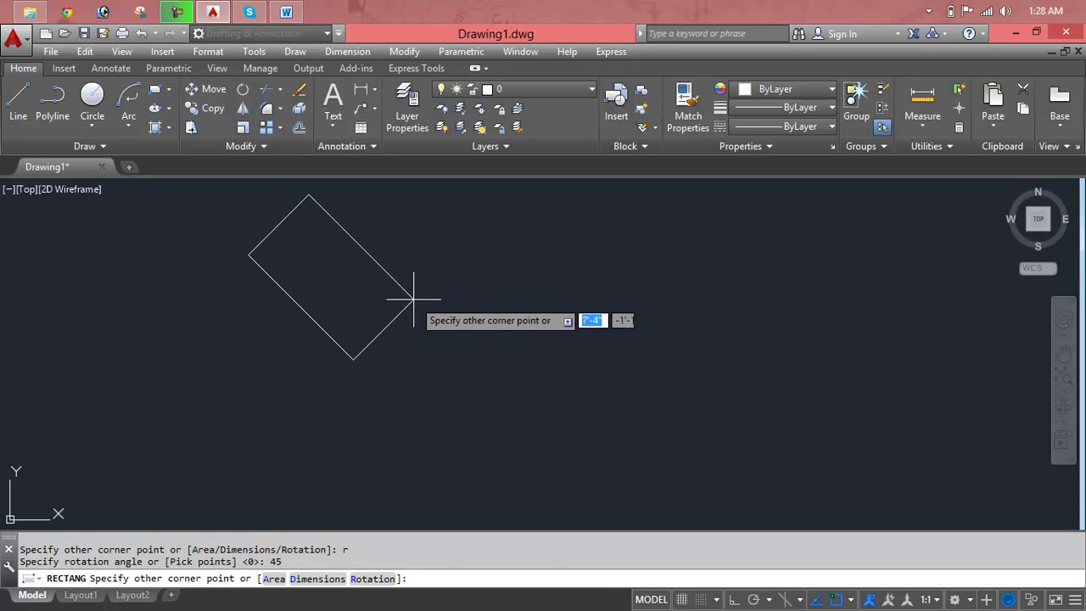
click(440, 317)
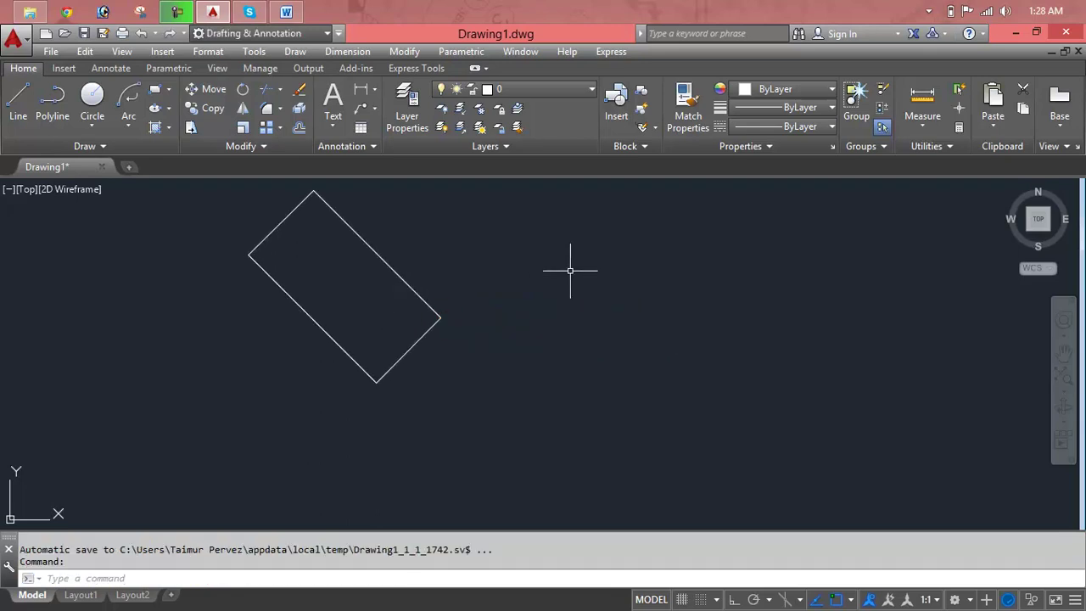
click(556, 271)
click(301, 342)
key(Delete)
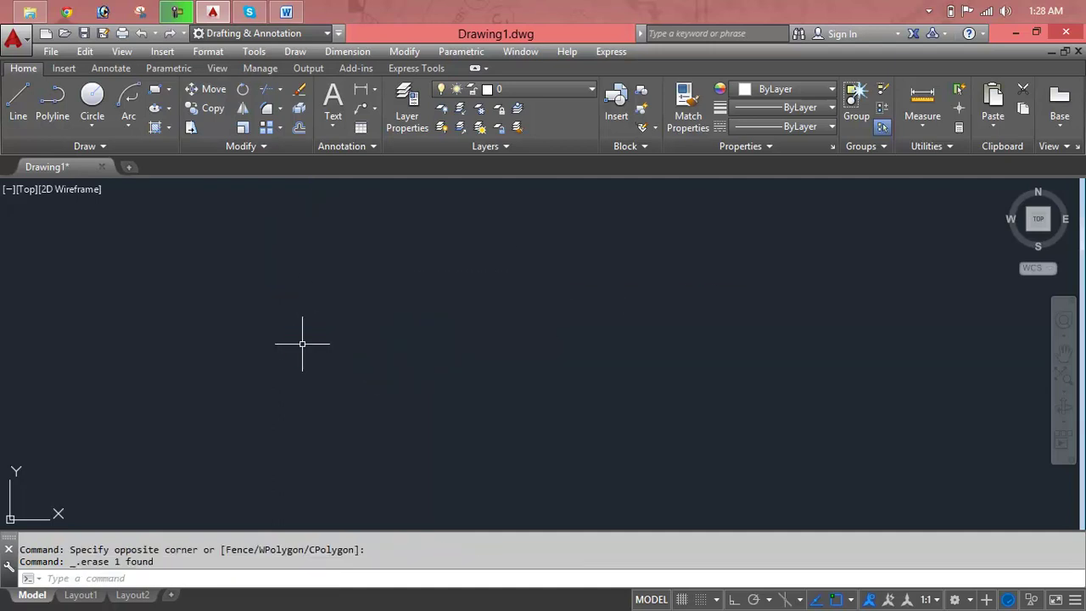
key(Escape)
key(Escape)
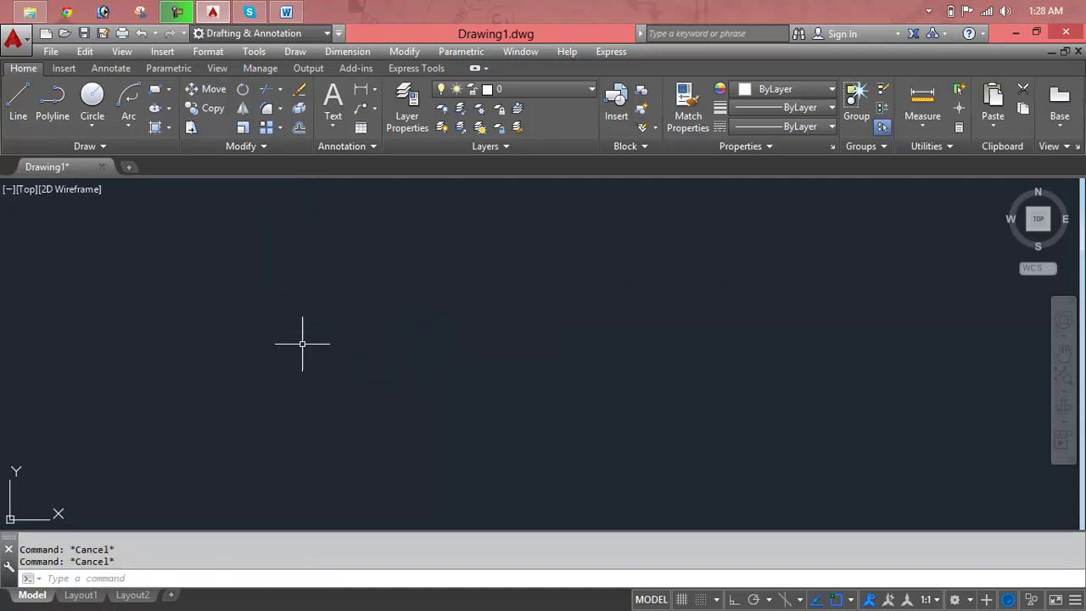
- Draw a rectangle with a 7° rotation ending at 0, and window-select the tiny result
text(REC)
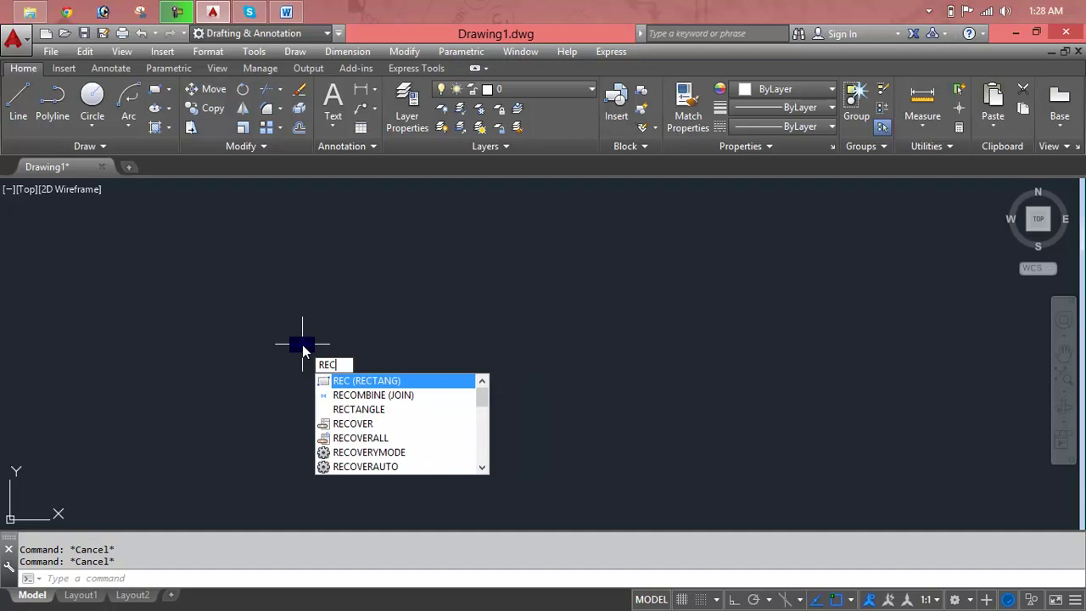
key(Return)
click(262, 260)
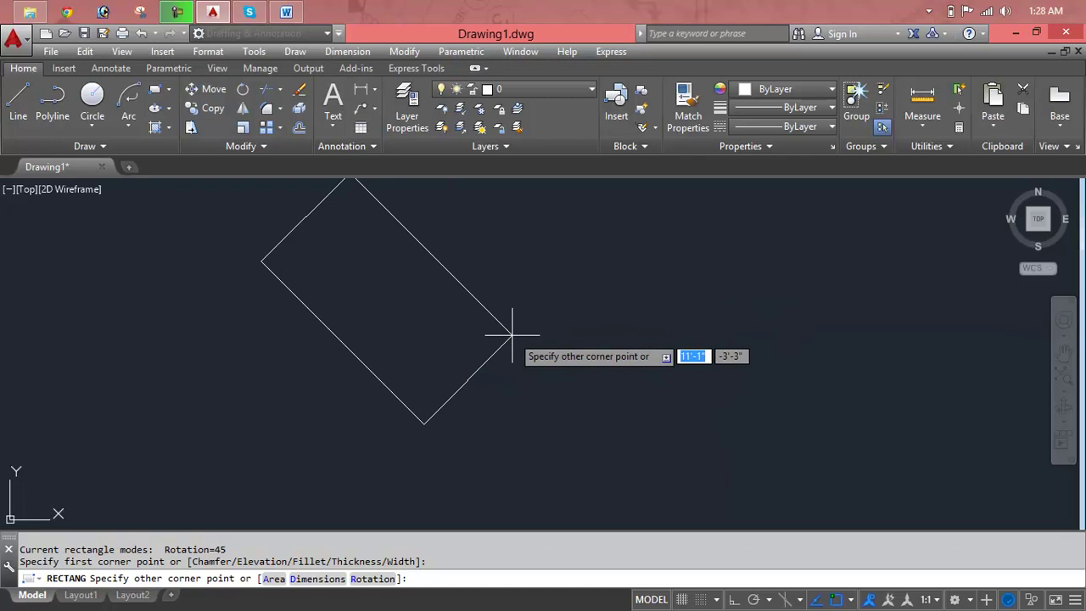
text(r)
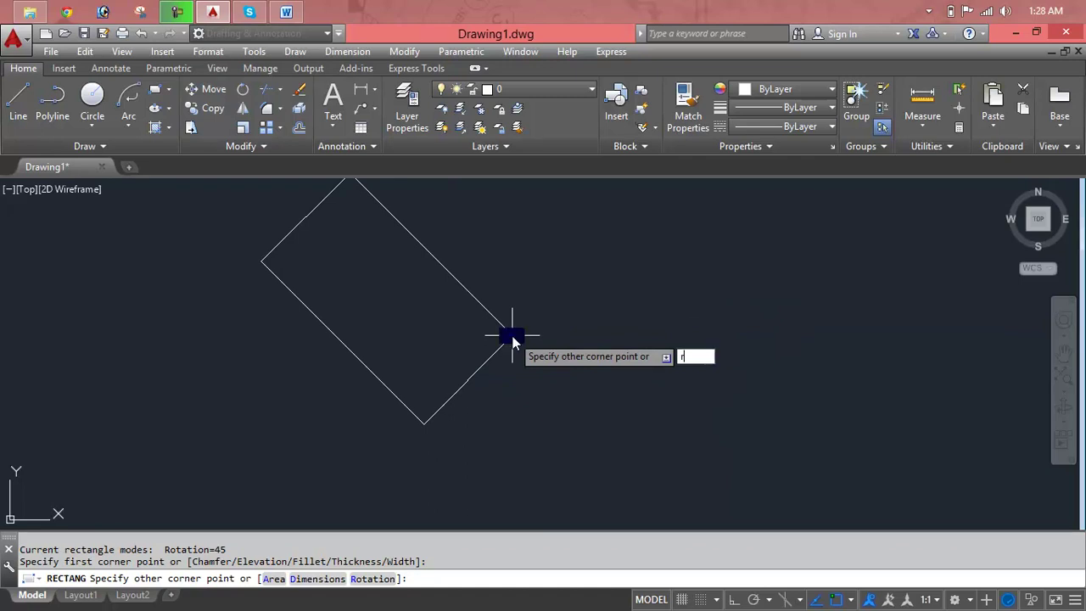
key(Return)
text(0)
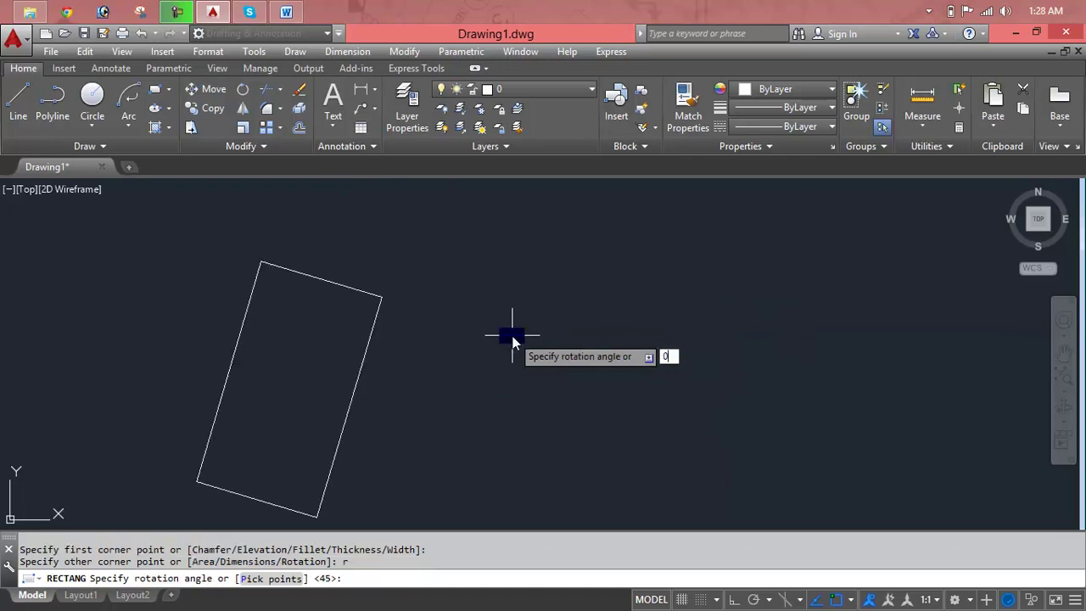
text(7)
key(Return)
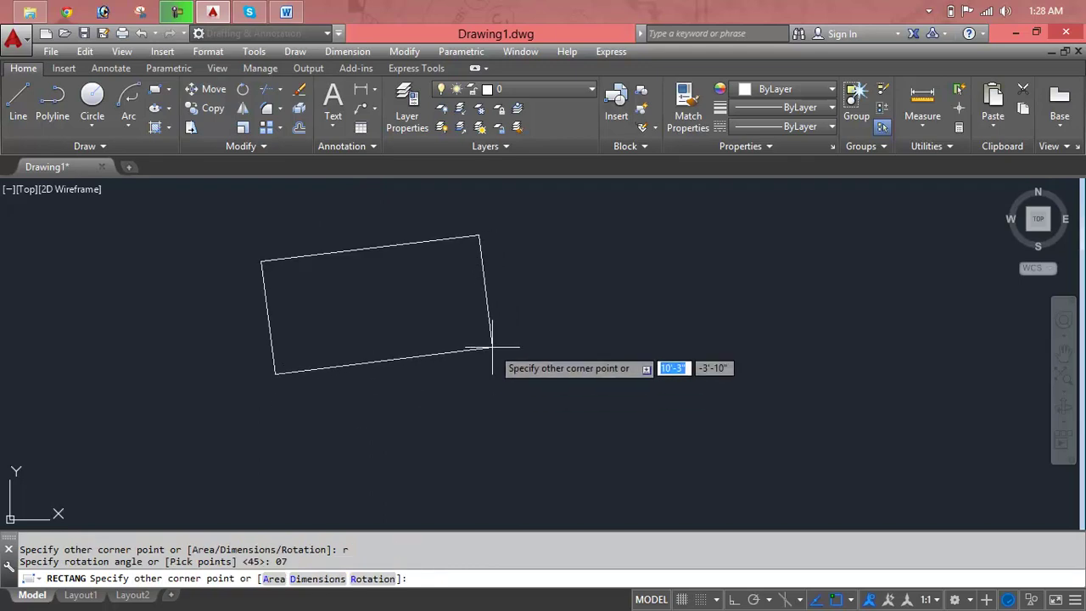
text(0)
key(Return)
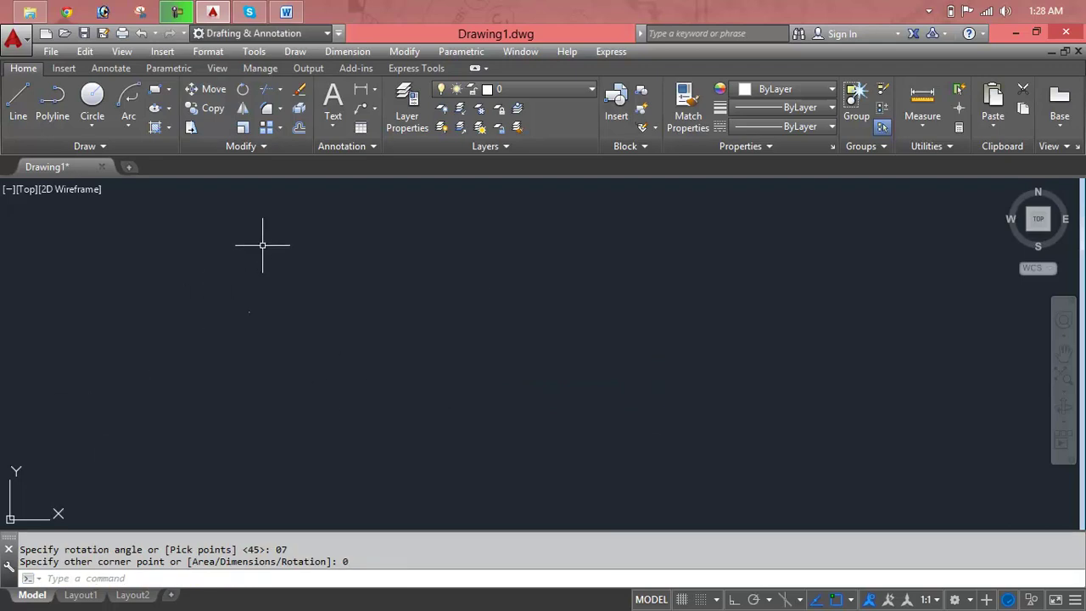
click(187, 269)
click(306, 340)
- Erase the tiny rectangle and start a new one with rotation reset to 0°
key(Delete)
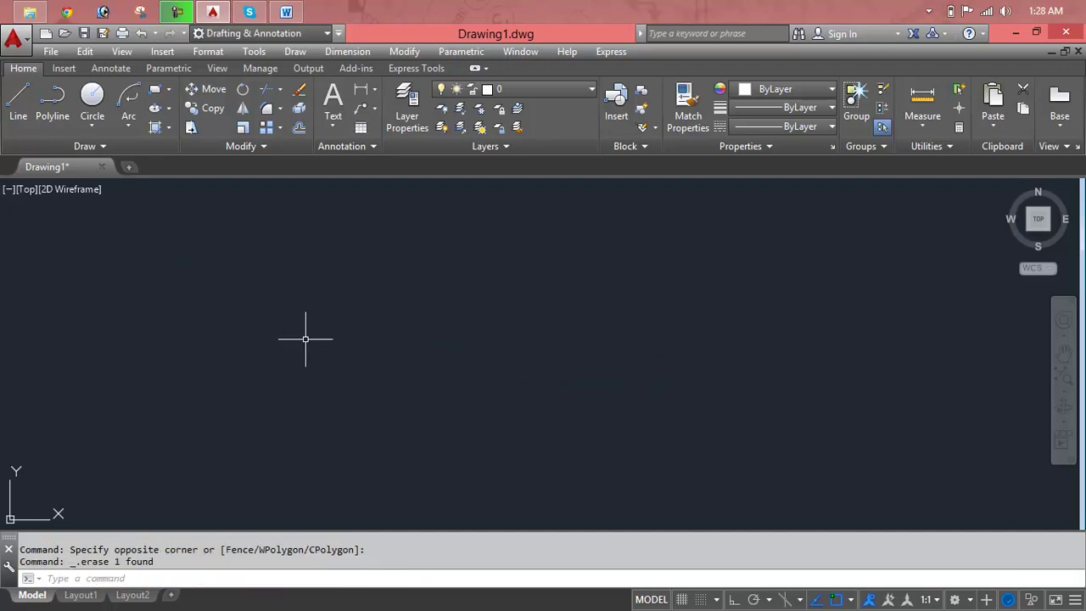
text(rec)
key(Return)
click(190, 252)
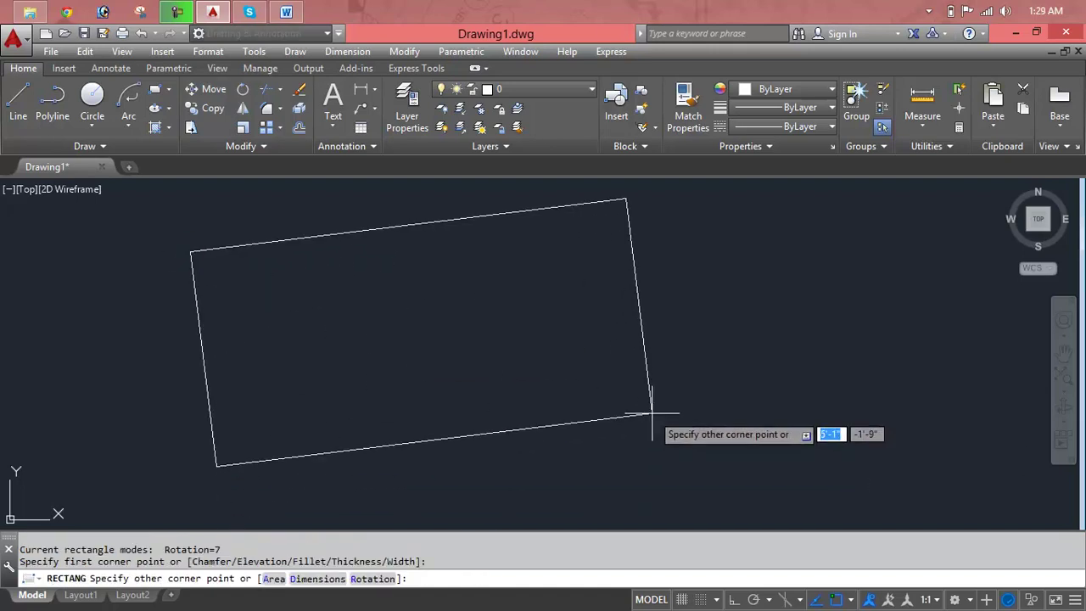
text(r)
key(Return)
text(0)
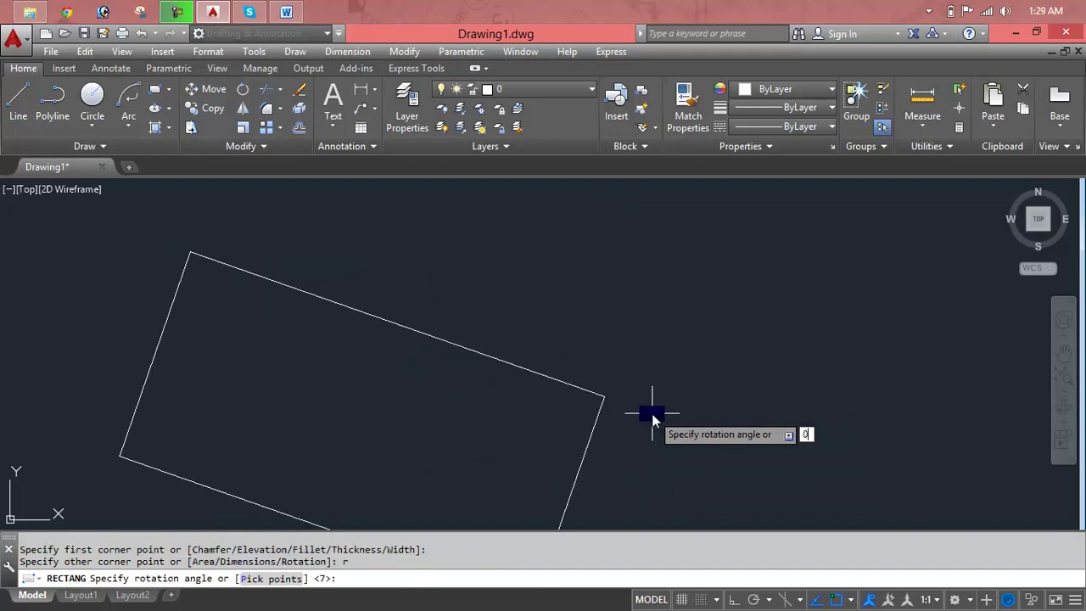
key(Return)
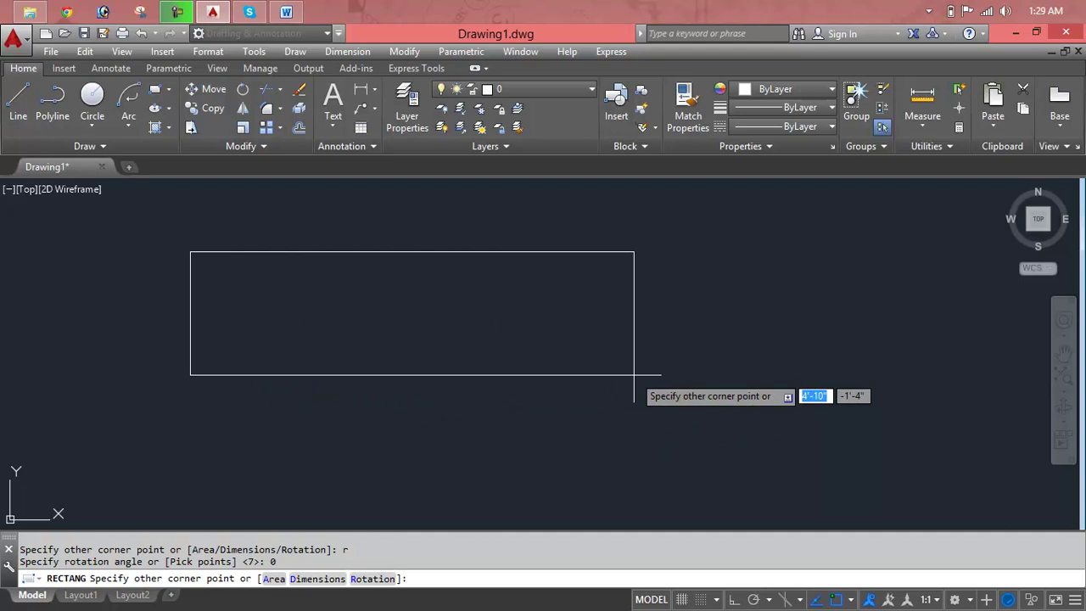
- Finish the unrotated rectangle at a 5' corner and window-select it
text(5)
text(')
key(Return)
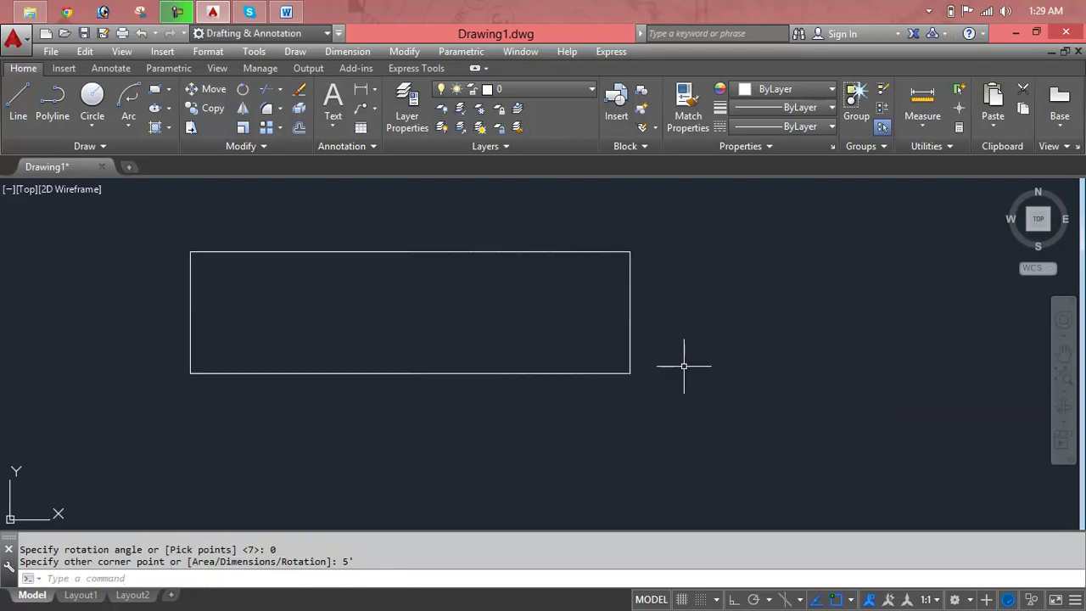
click(684, 295)
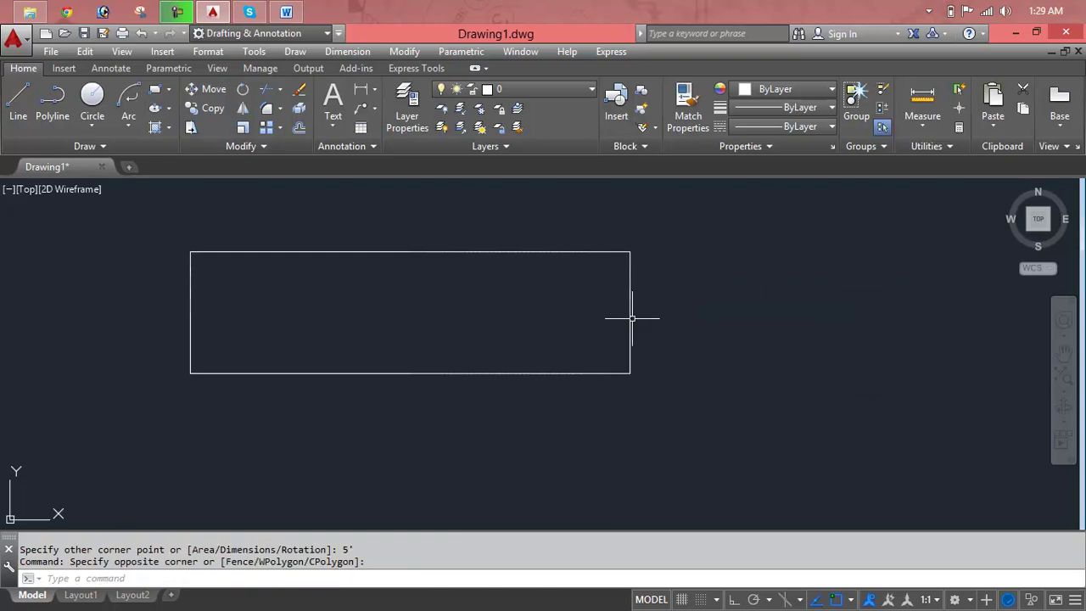
click(586, 360)
- Erase the 5' rectangle, then enter 20' length and 10' width dimensions before cancelling
key(Delete)
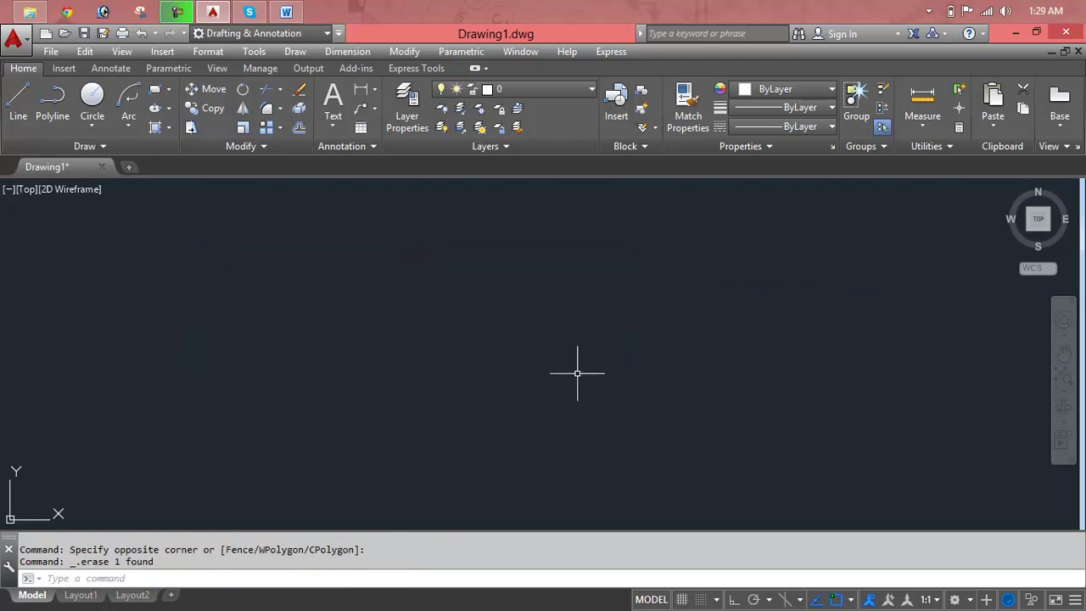
text(rec)
key(Return)
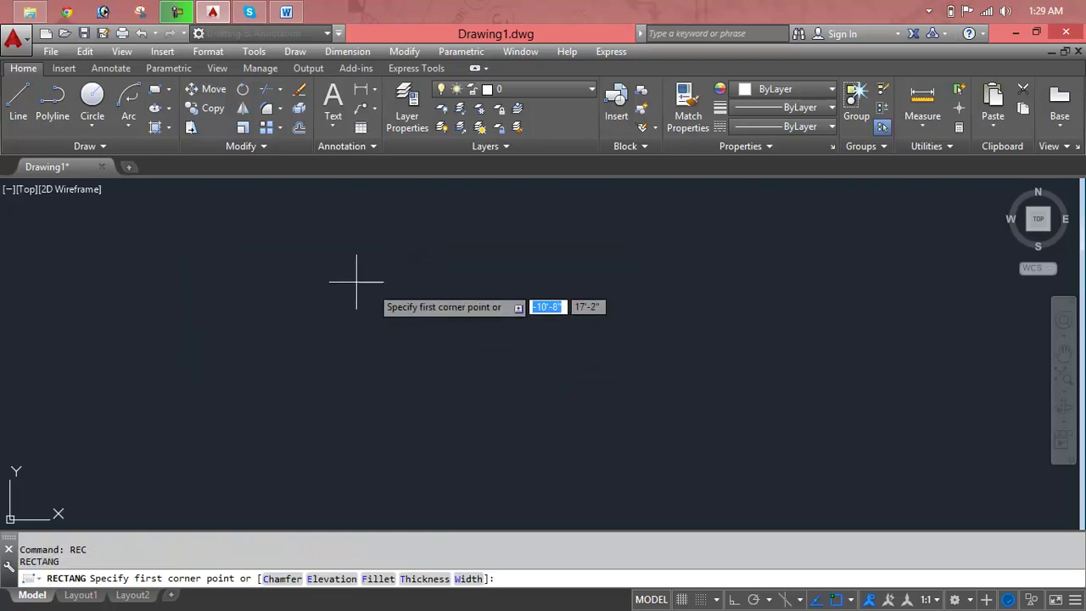
click(328, 277)
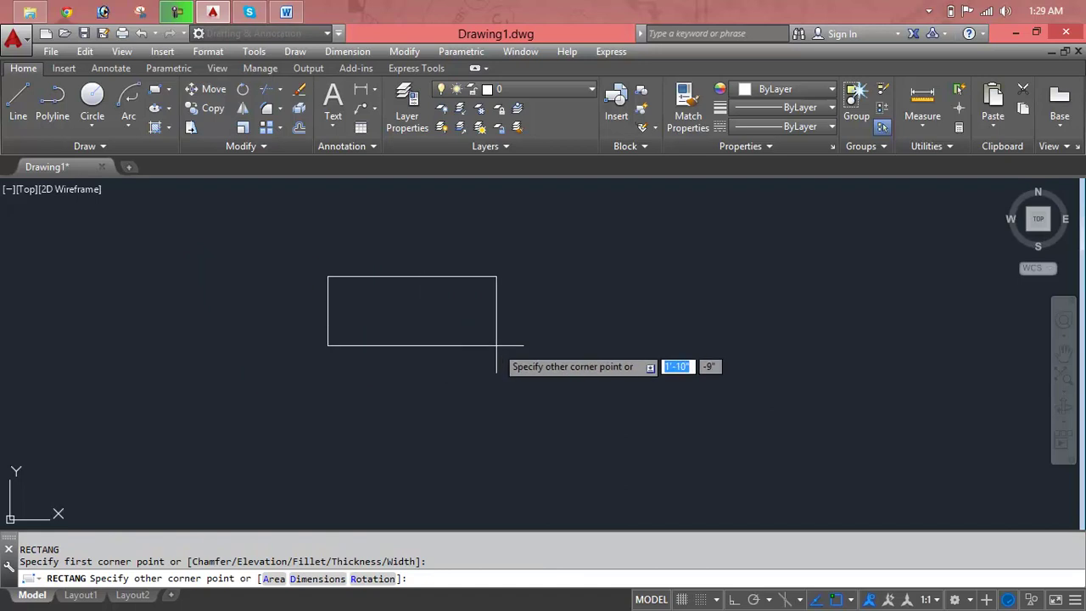
text(d)
key(Return)
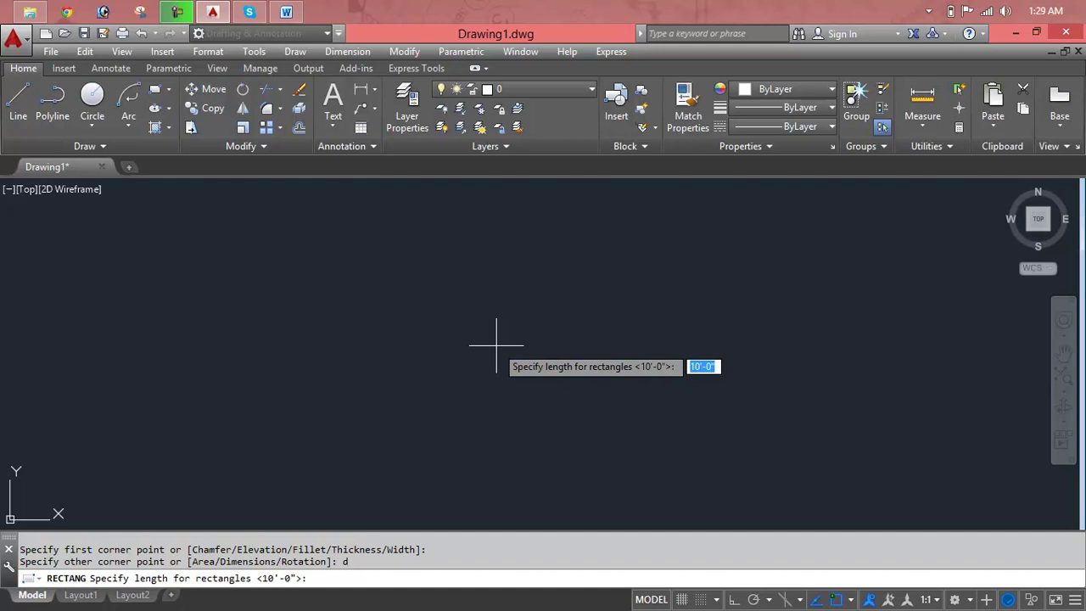
text(20')
key(Return)
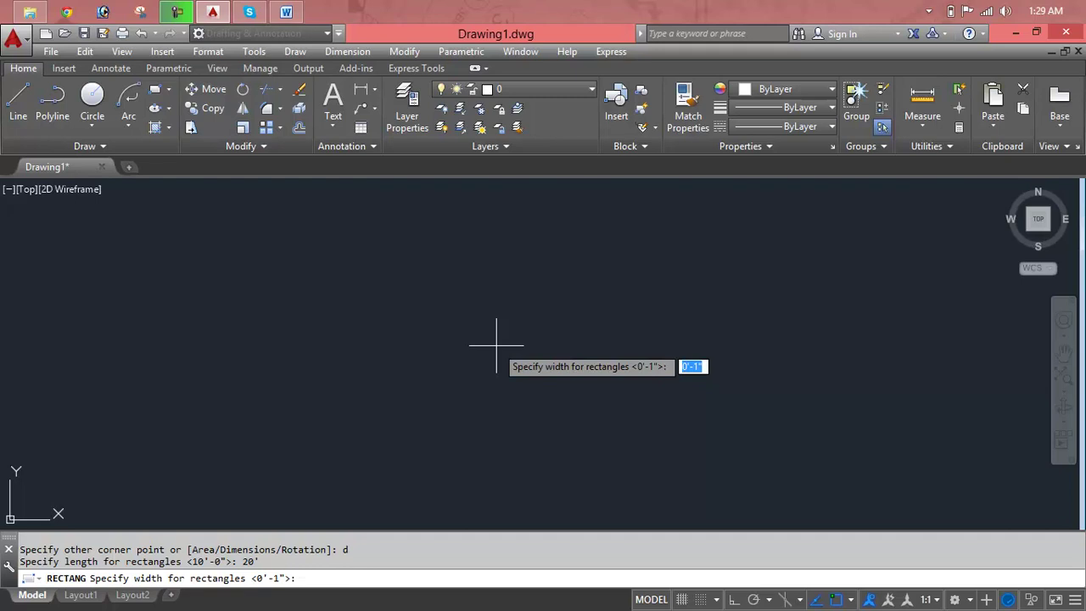
text(10')
key(Return)
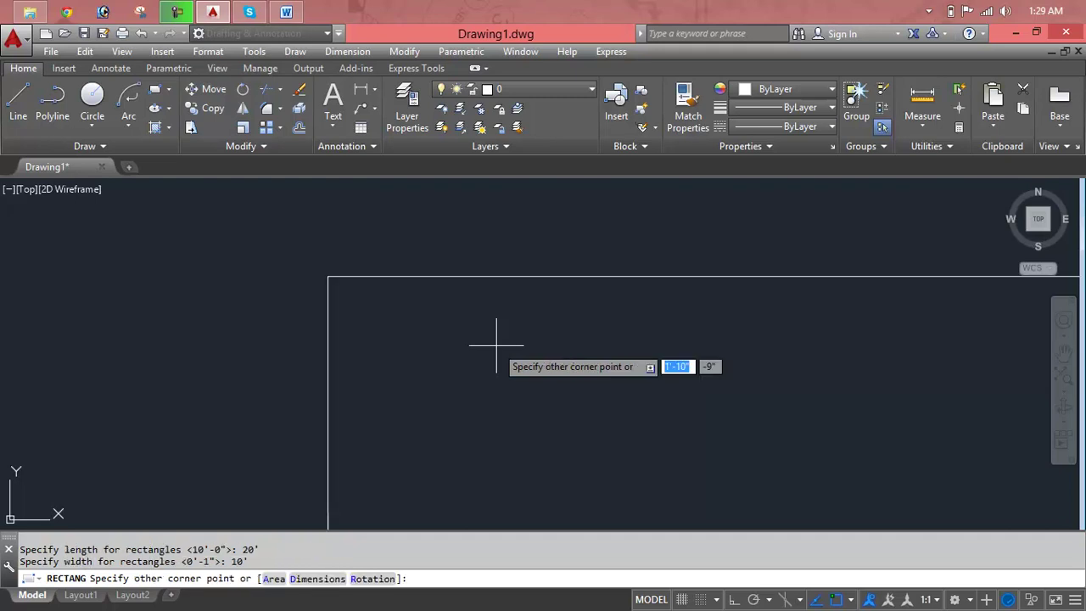
text(a)
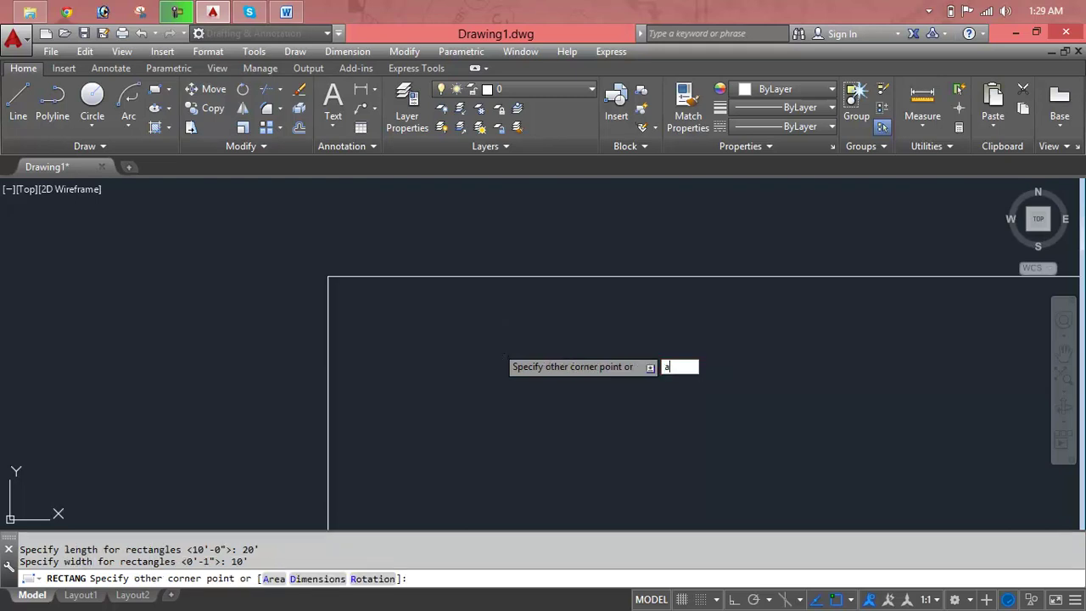
key(Return)
scroll(650, 354, down, 2)
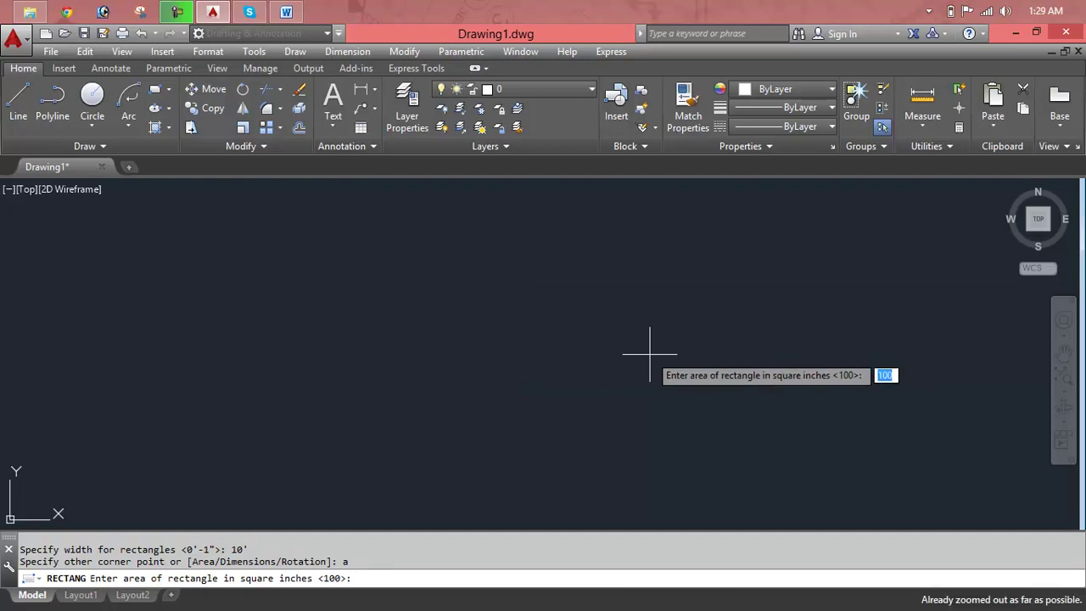
key(Escape)
key(Escape)
- Zoom to the drawing extents, then zoom all
text(z)
key(Return)
text(e)
key(Return)
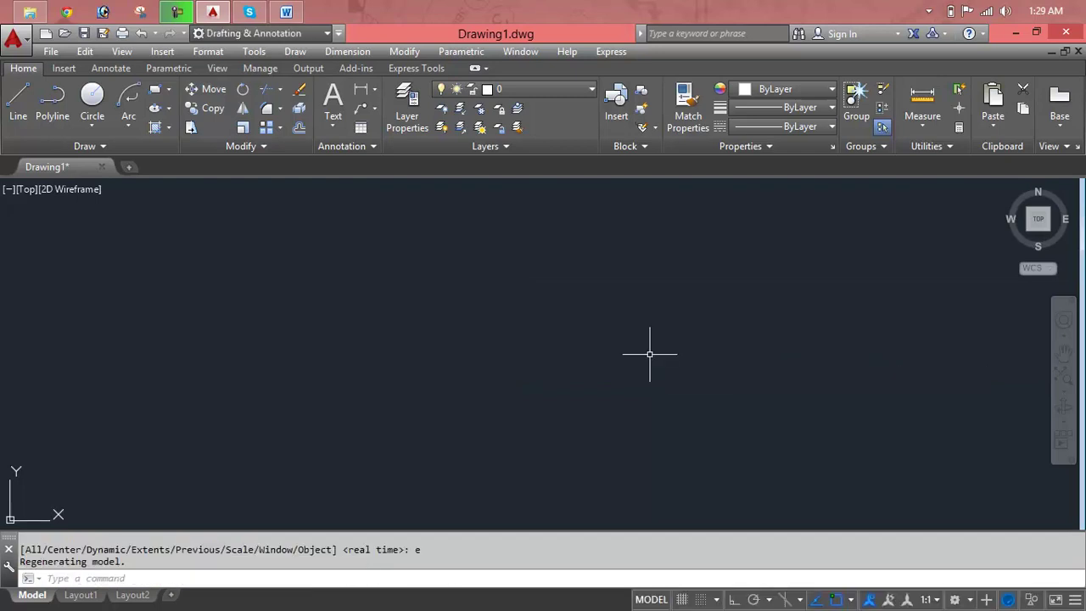
key(Escape)
key(Escape)
text(z)
key(Return)
text(a)
key(Return)
key(Escape)
key(Escape)
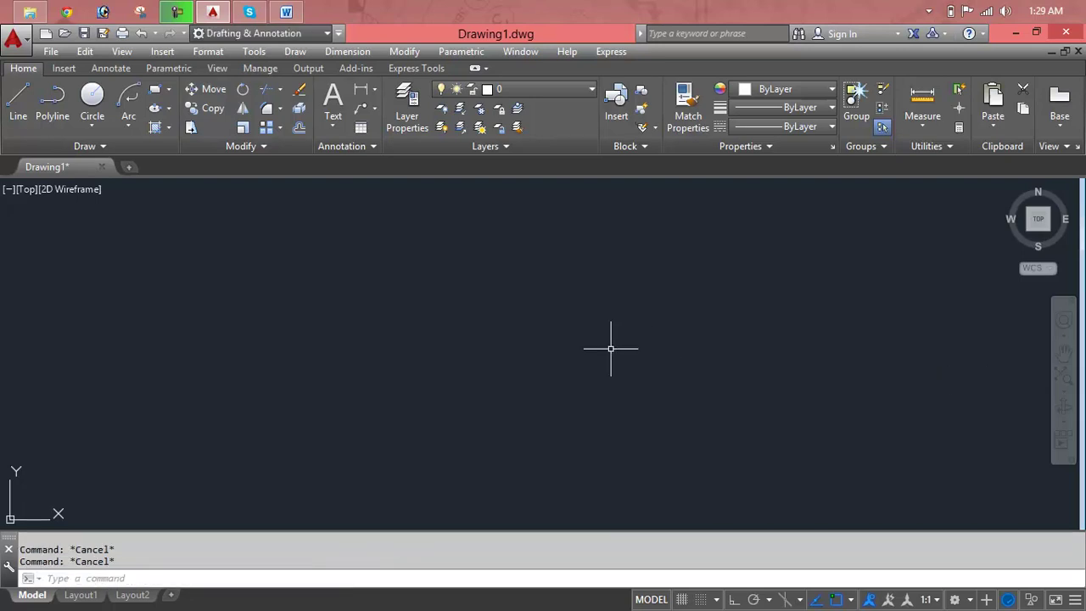
- Begin a rectangle with the Dimensions option, then cancel it
text(rec)
key(Return)
click(336, 282)
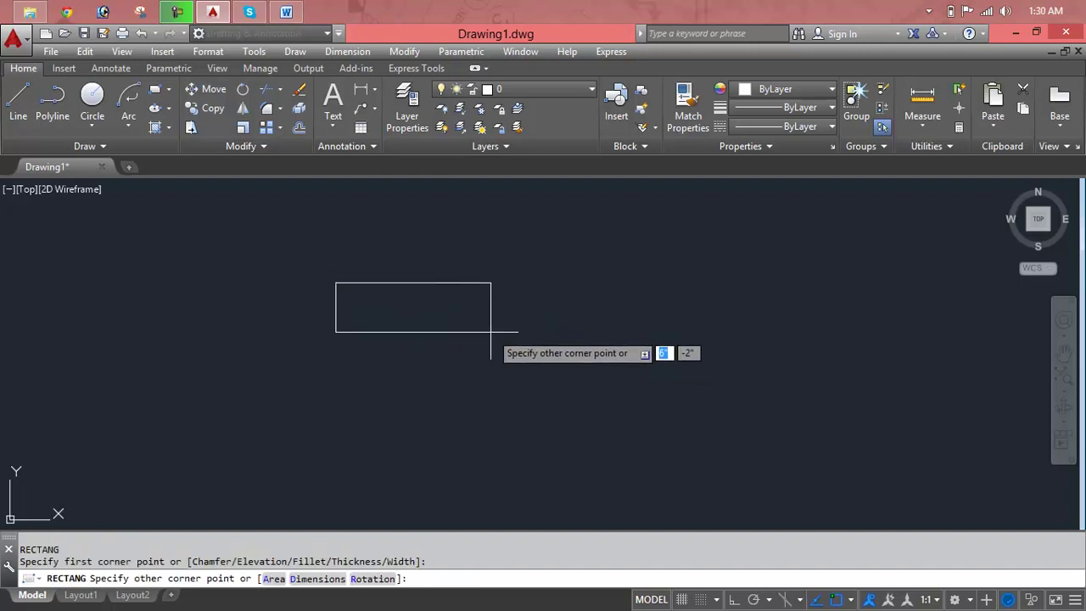
text(d)
key(Return)
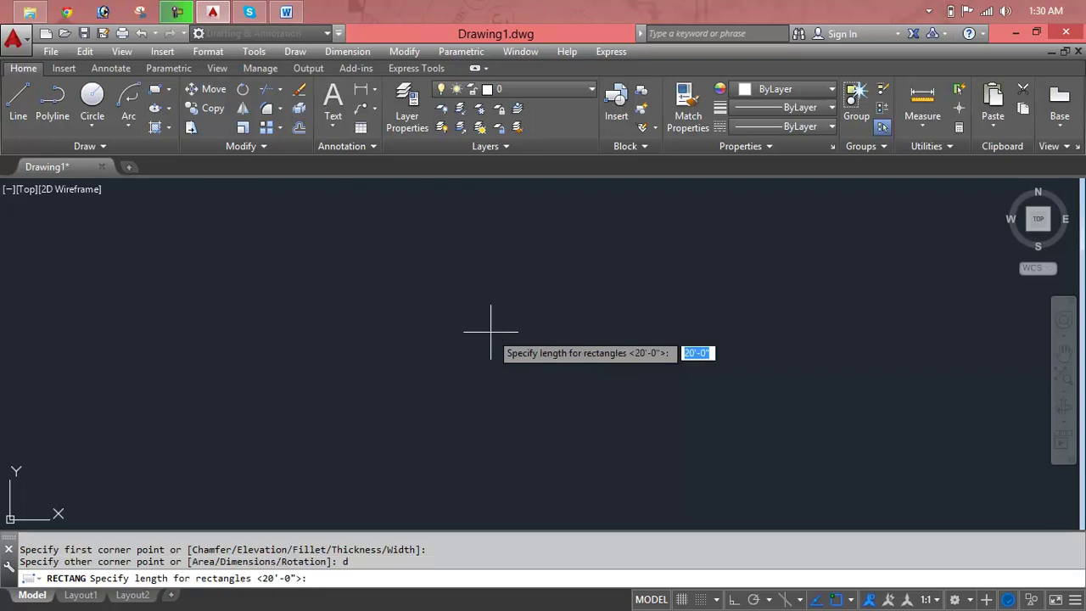
key(Escape)
key(Escape)
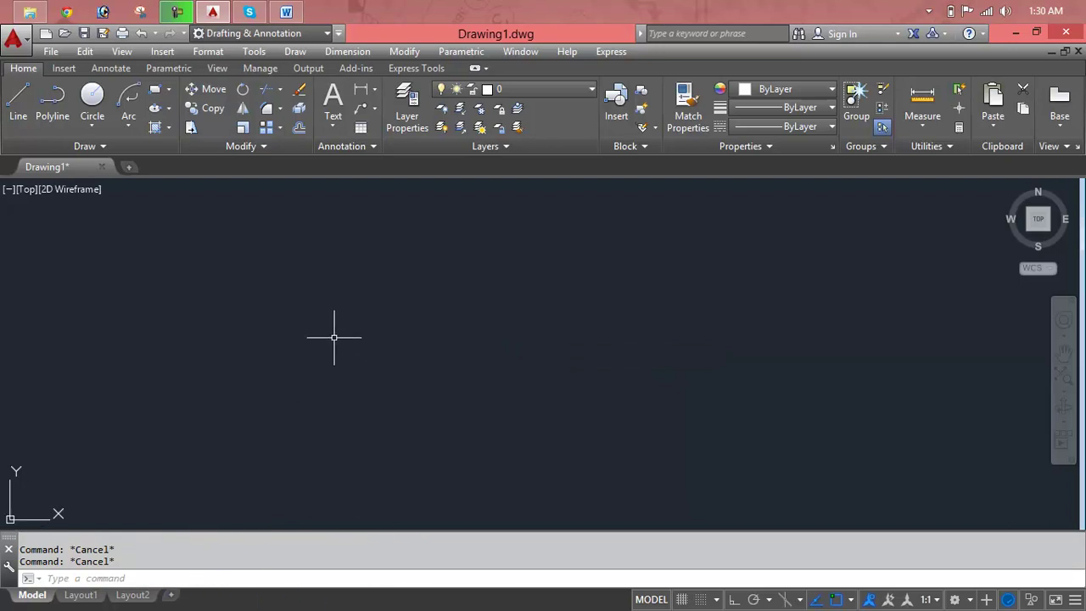
- Draw a rectangle from a 150 square-inch area and a 10' width
text(rec)
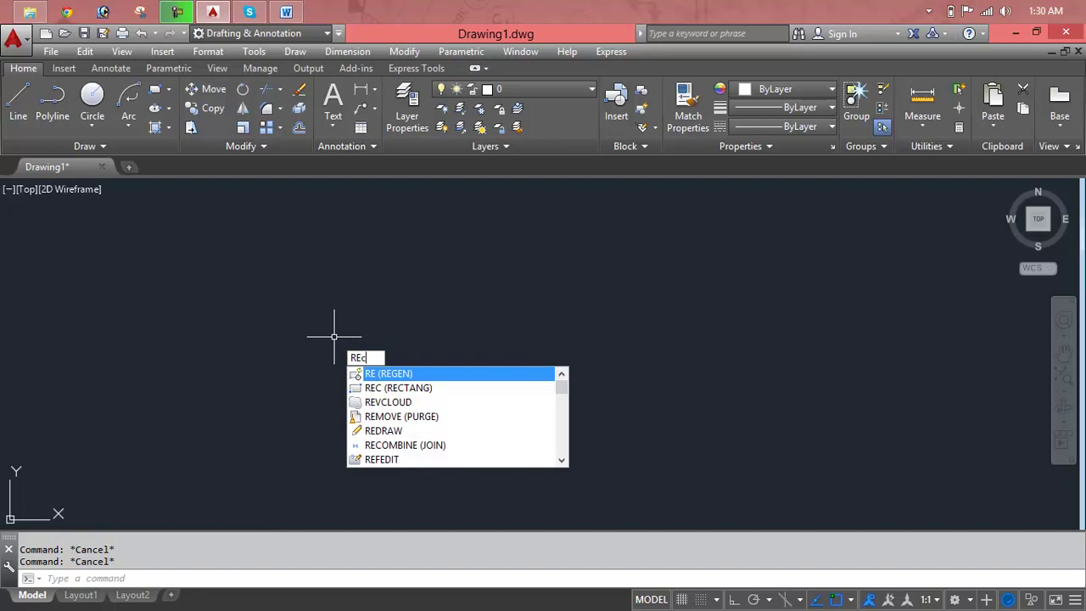
key(Return)
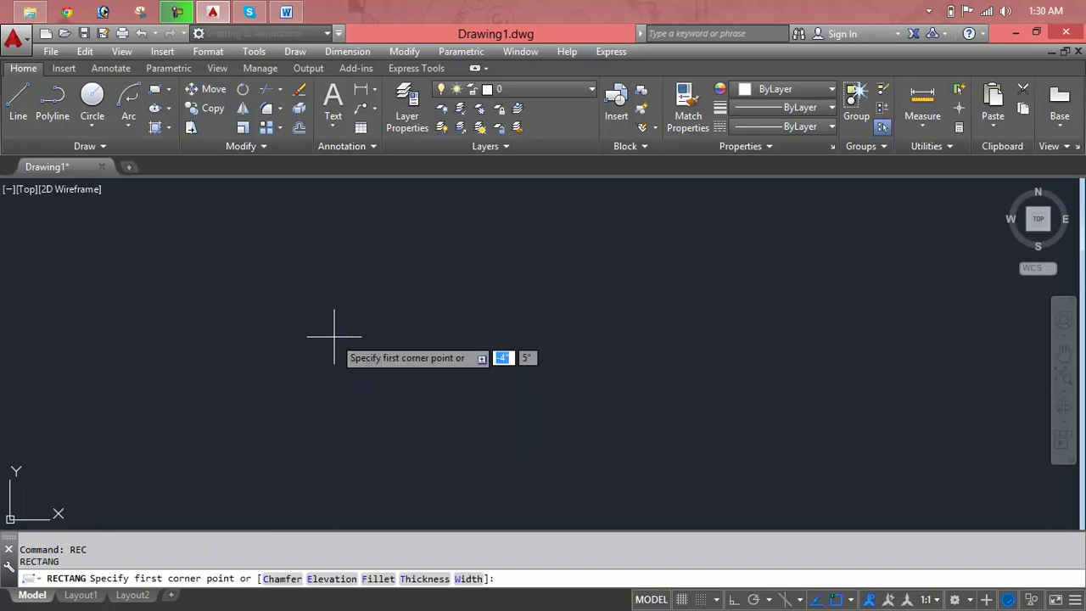
click(224, 281)
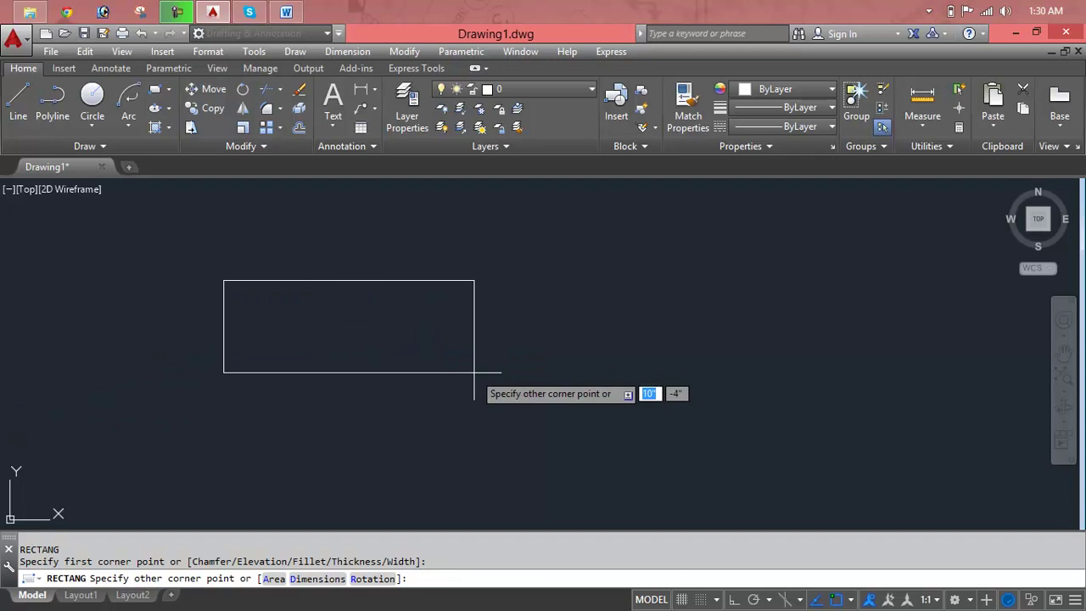
text(a)
key(Return)
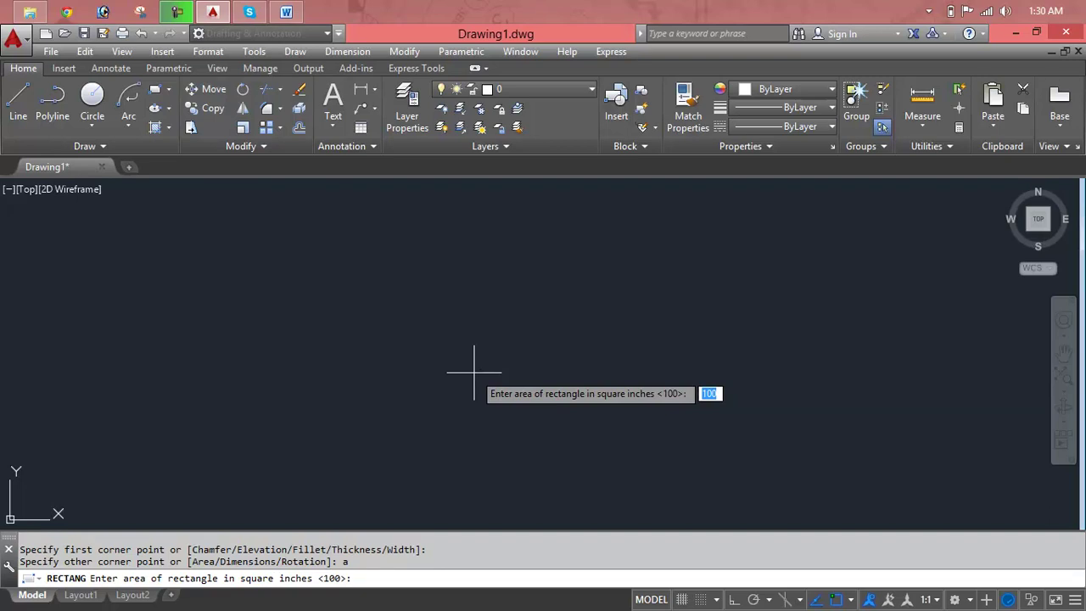
text(150)
key(Return)
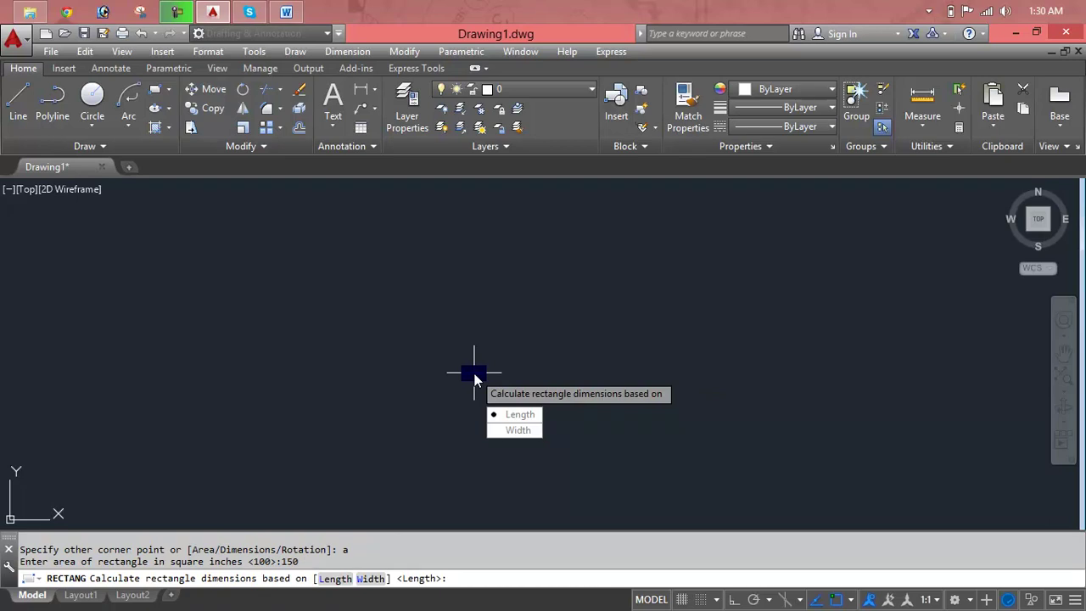
text(w)
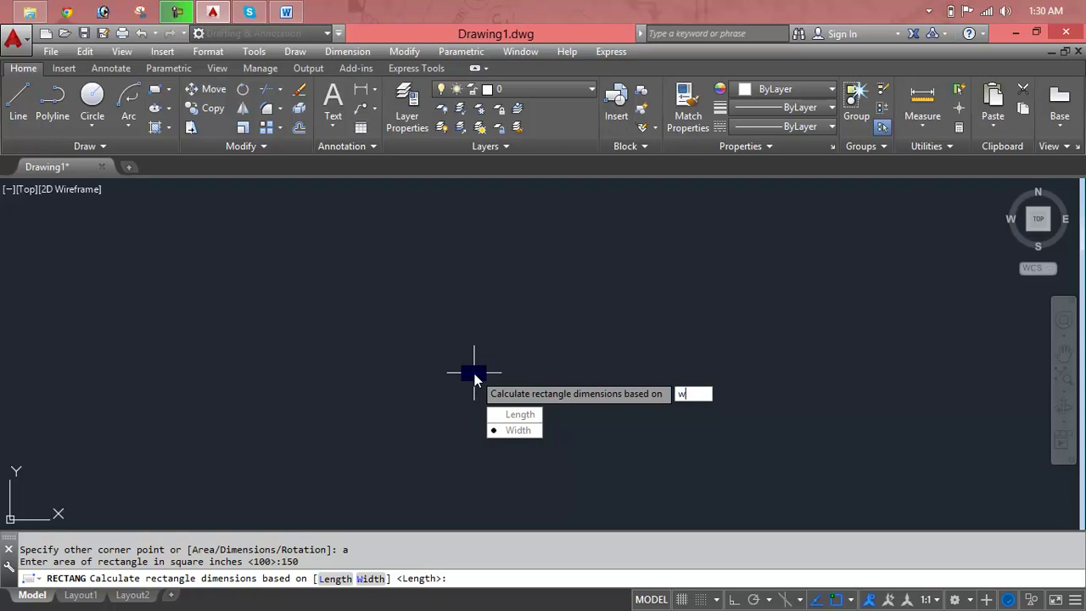
key(Return)
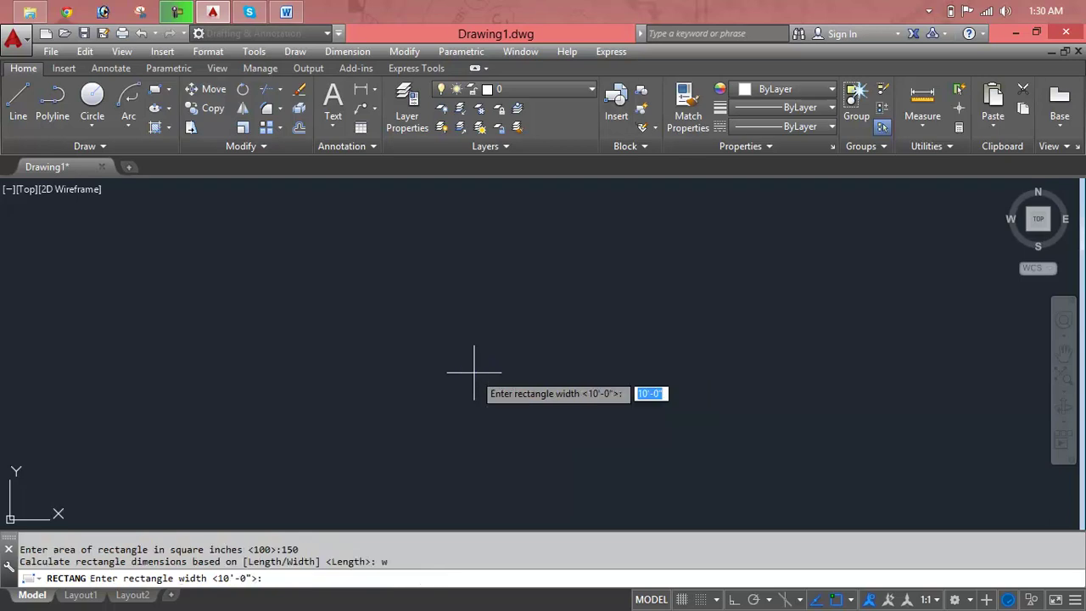
text(10)
text(')
key(Return)
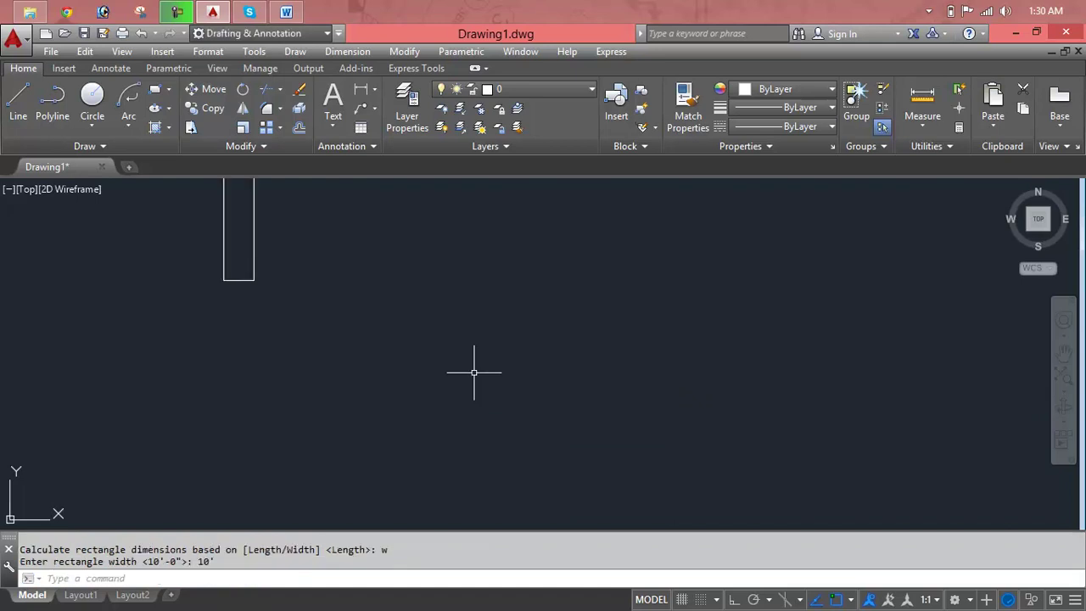
- Pan to the tall rectangle, crossing-select it and delete it
middle_drag(303, 308, 424, 429)
scroll(409, 379, down, 1)
middle_drag(395, 357, 485, 473)
scroll(485, 473, down, 1)
scroll(457, 436, down, 1)
click(462, 434)
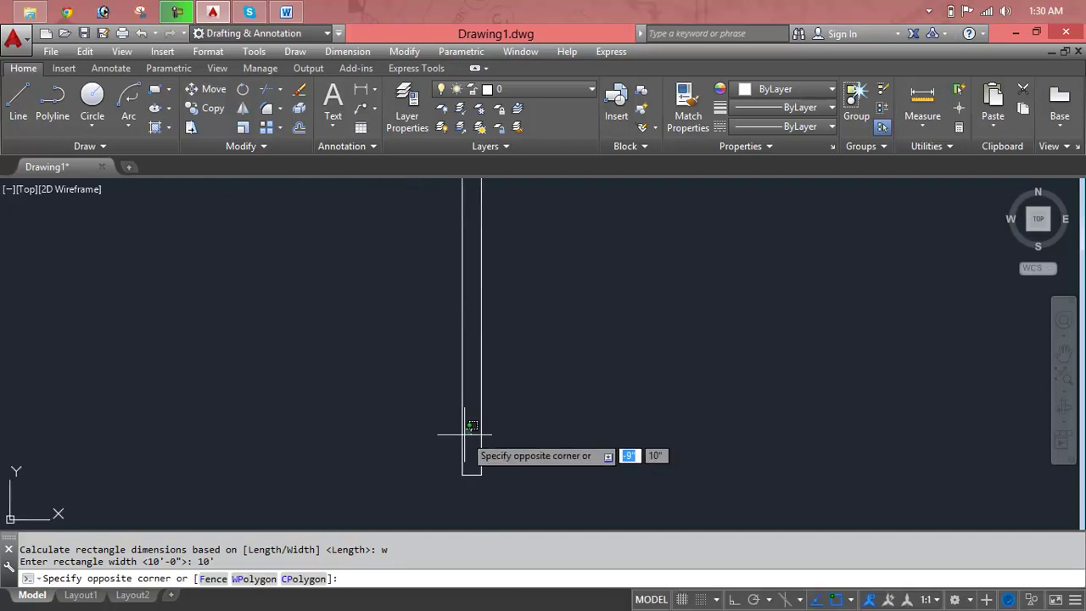
key(Escape)
click(563, 387)
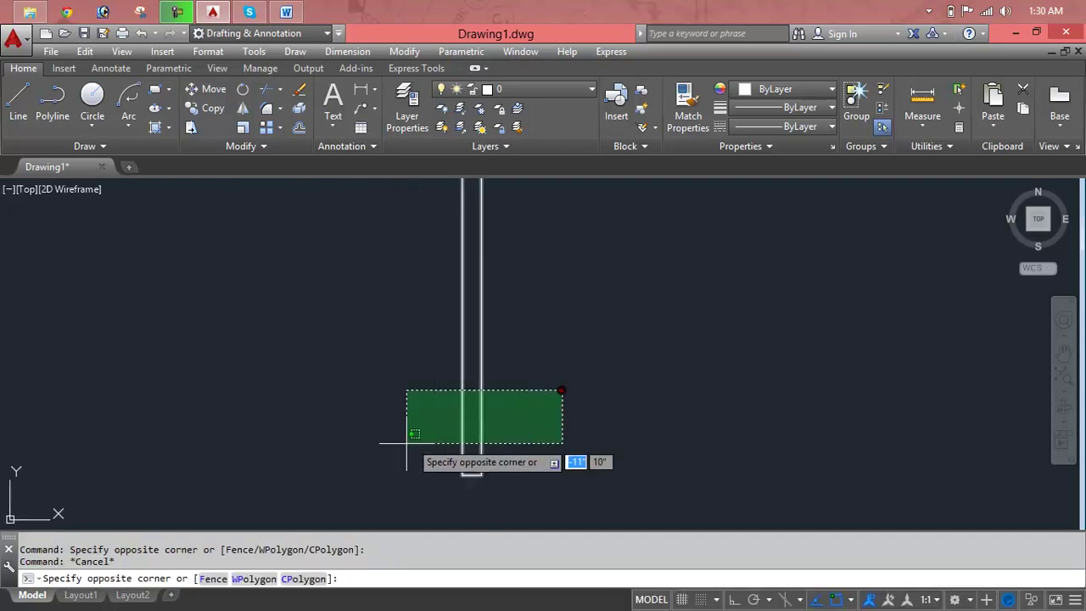
click(381, 459)
key(Delete)
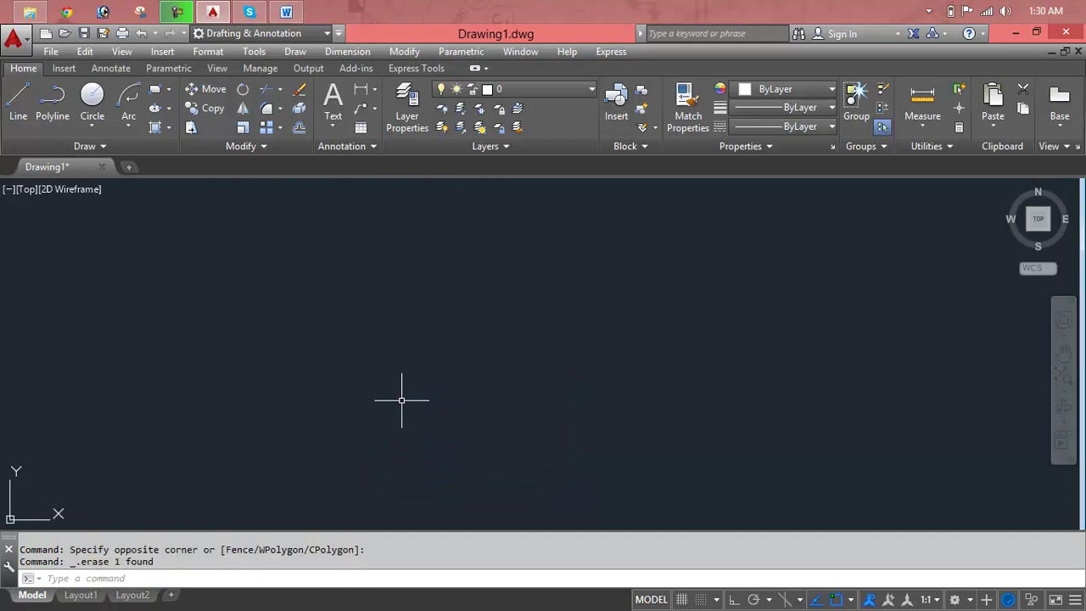
key(Escape)
key(Escape)
scroll(393, 387, down, 2)
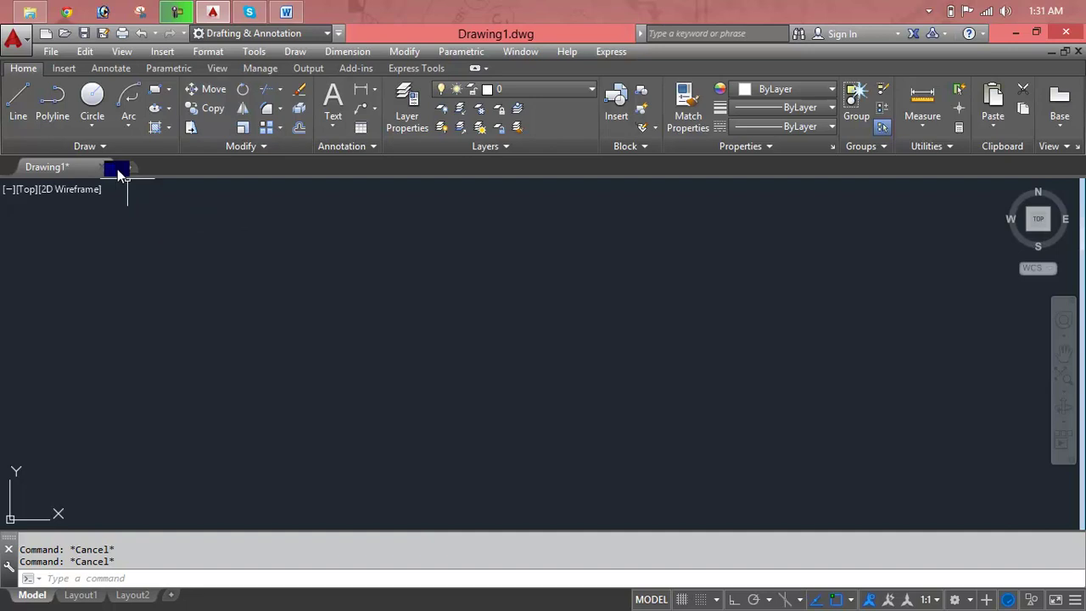
click(105, 148)
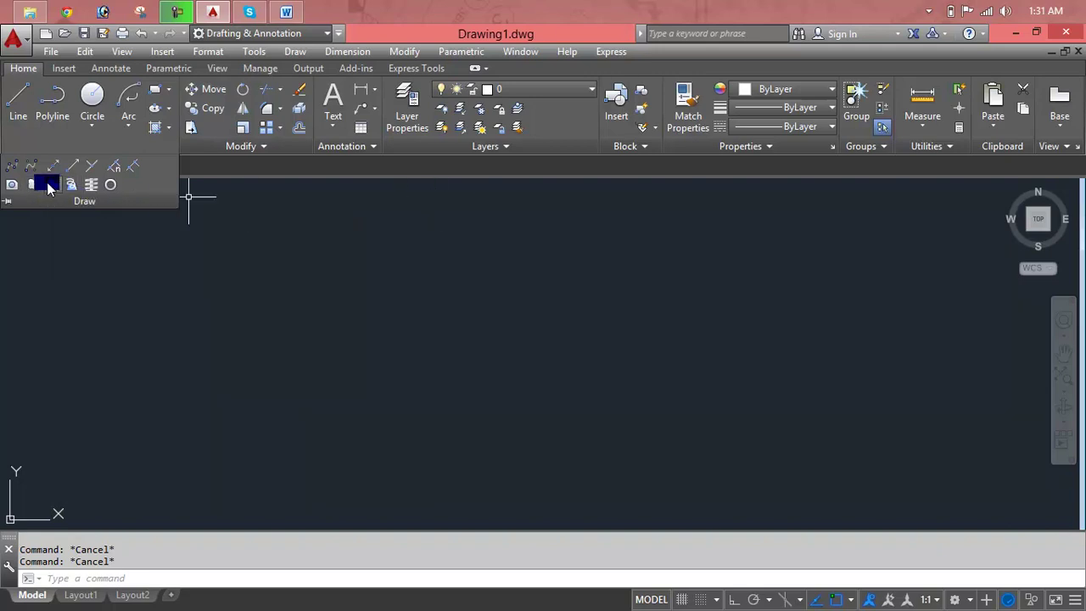
click(304, 56)
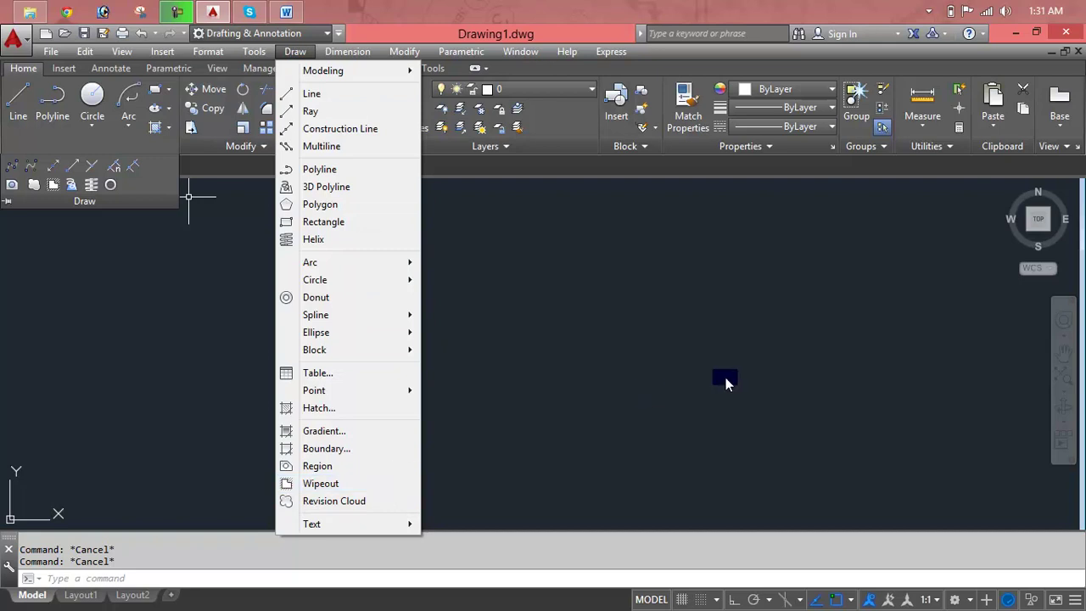
click(725, 378)
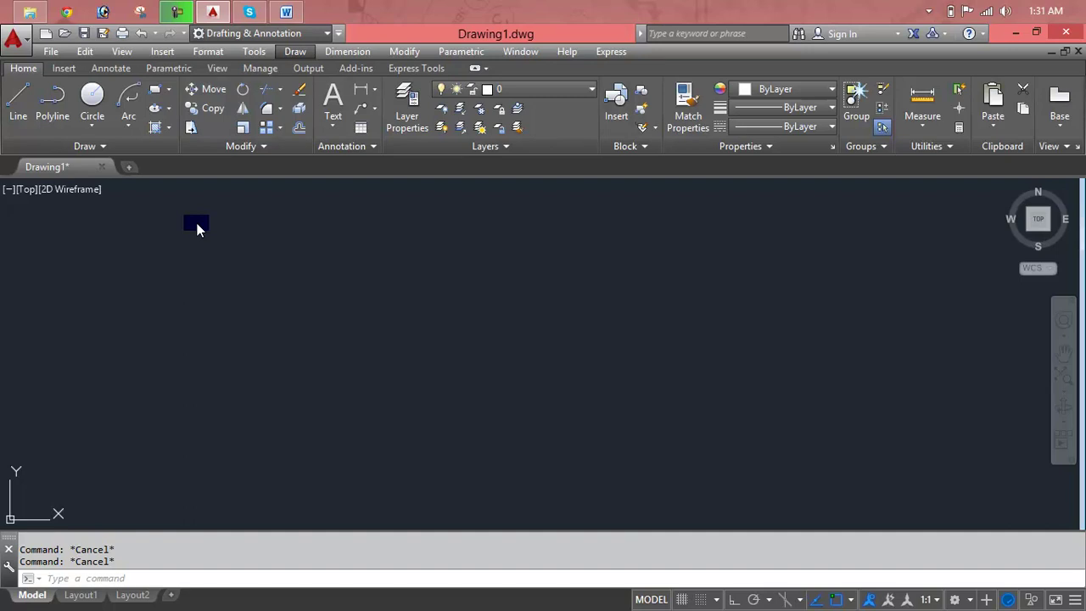
click(289, 291)
key(Escape)
text(wip)
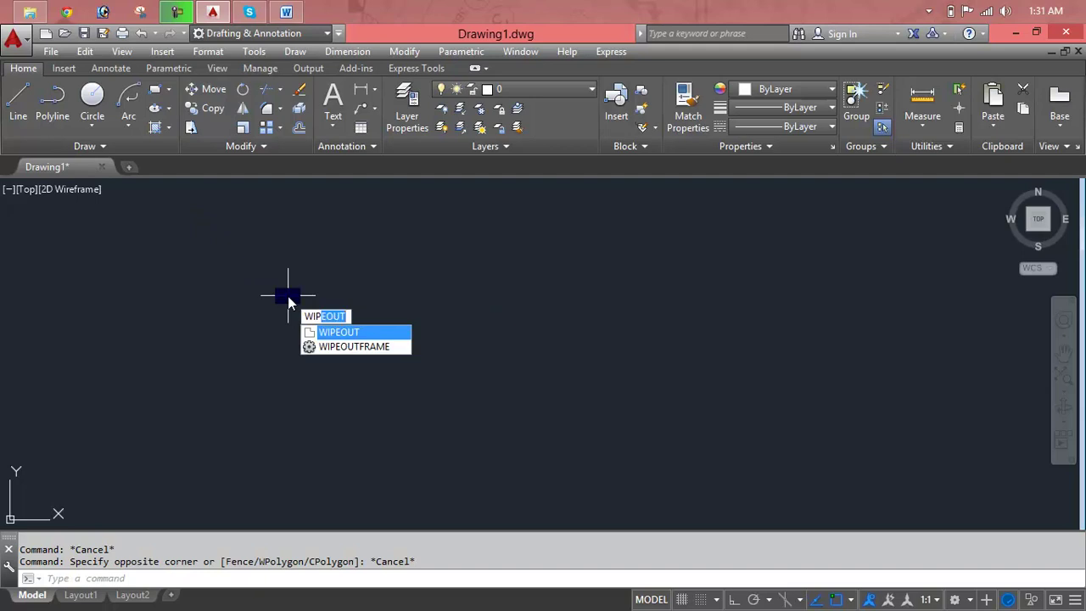
key(Return)
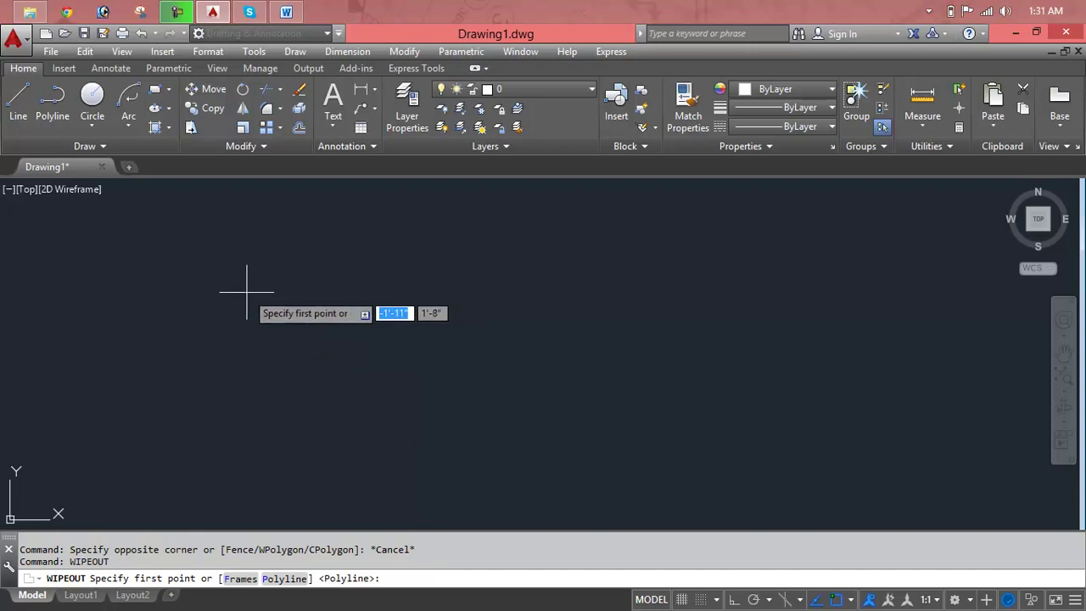
text(12')
key(Return)
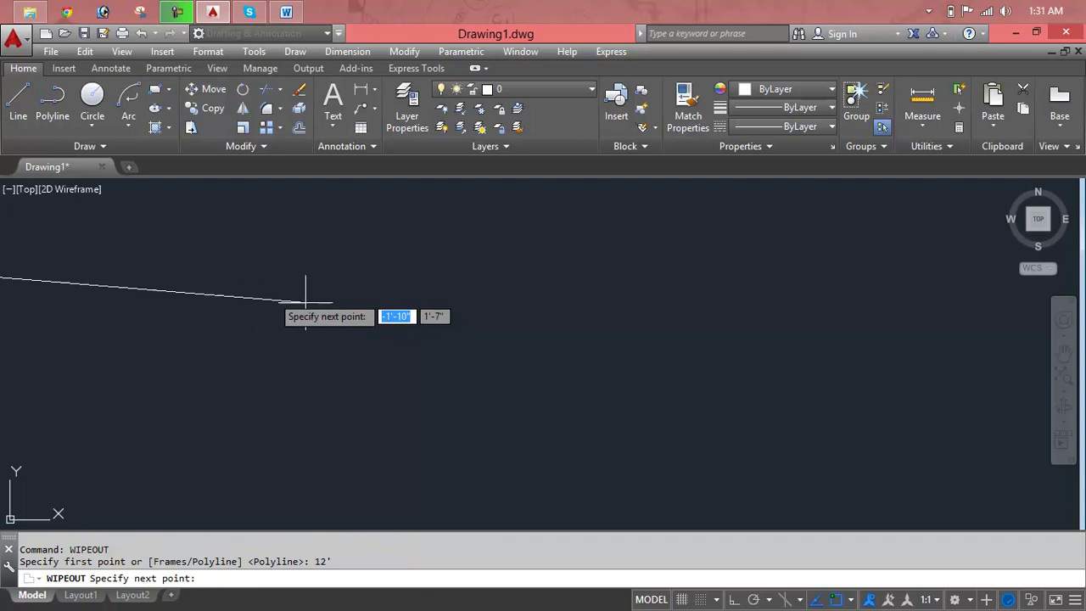
key(Escape)
key(Escape)
key(Escape)
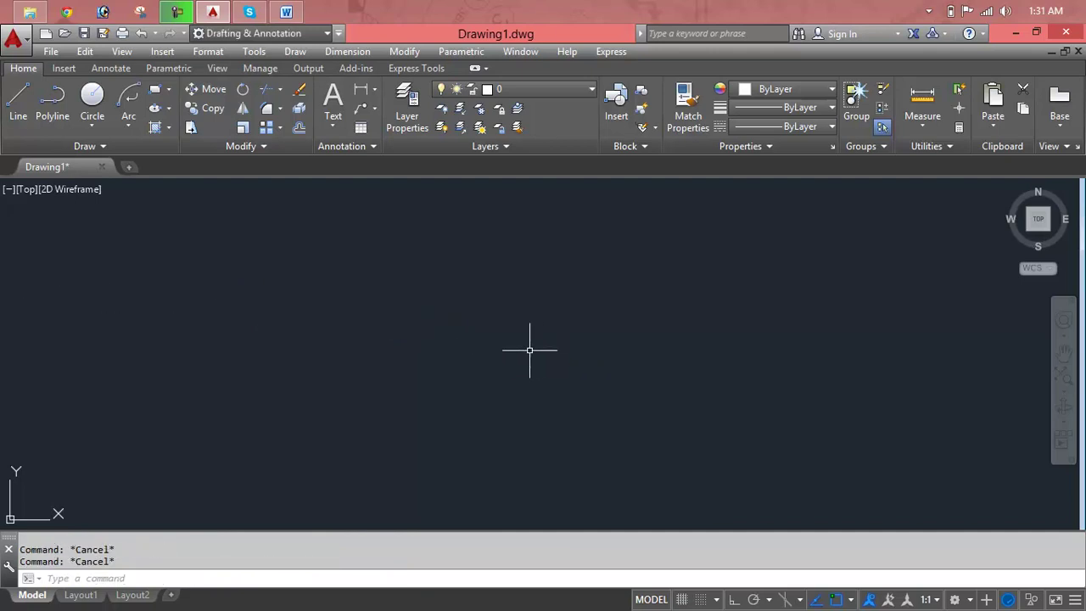
- Start a wipeout outline with a 10' first side
text(wip)
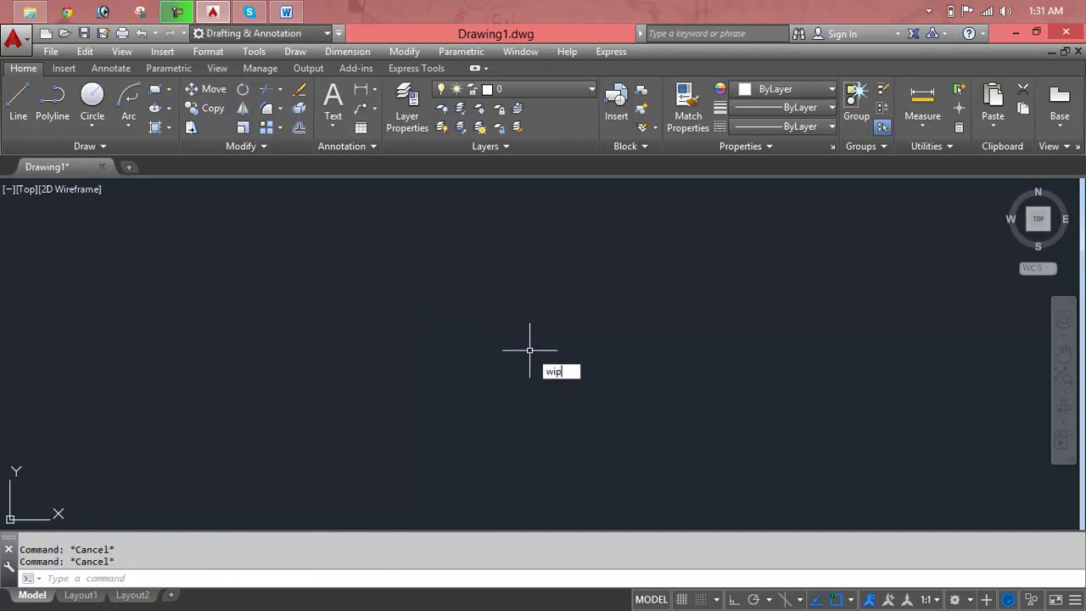
text(e)
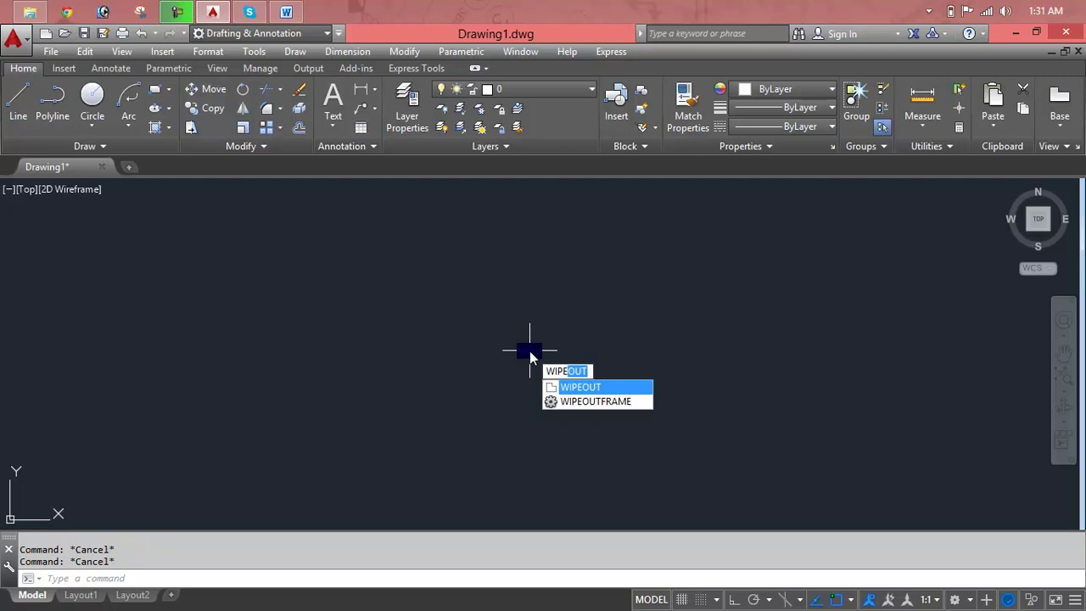
key(Return)
click(274, 287)
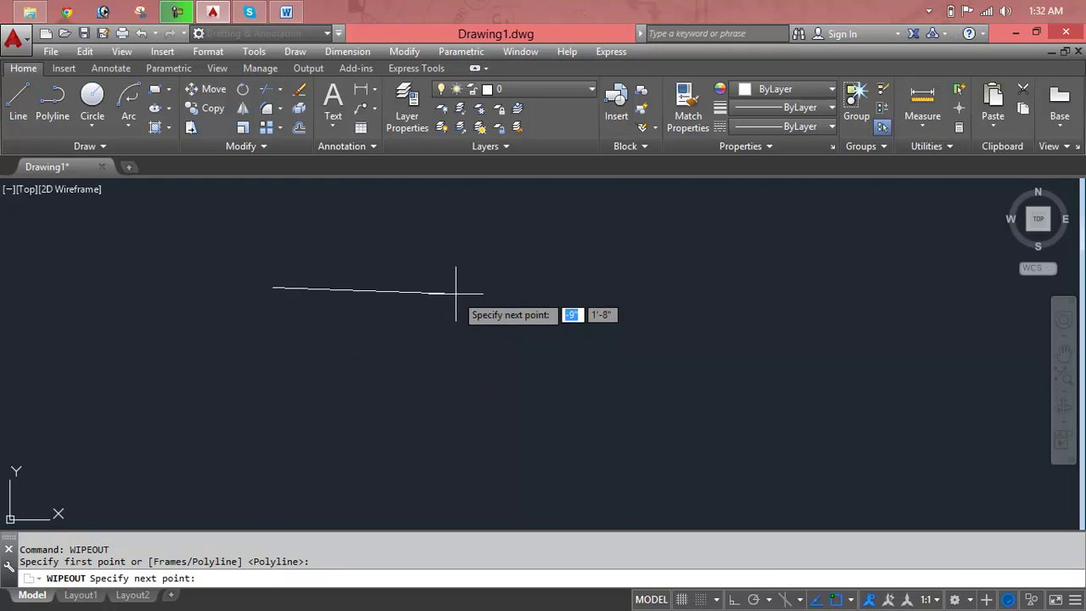
text(13)
key(BackSpace)
text(0')
key(Return)
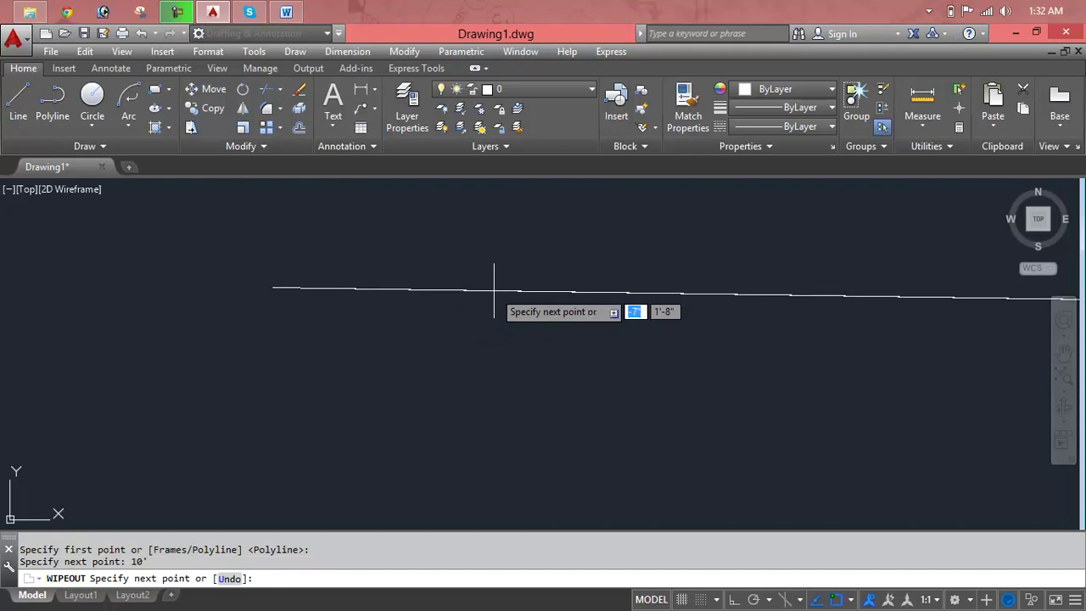
- Add 12' and 20' sides to the wipeout, then stop adding points
middle_drag(662, 389, 597, 339)
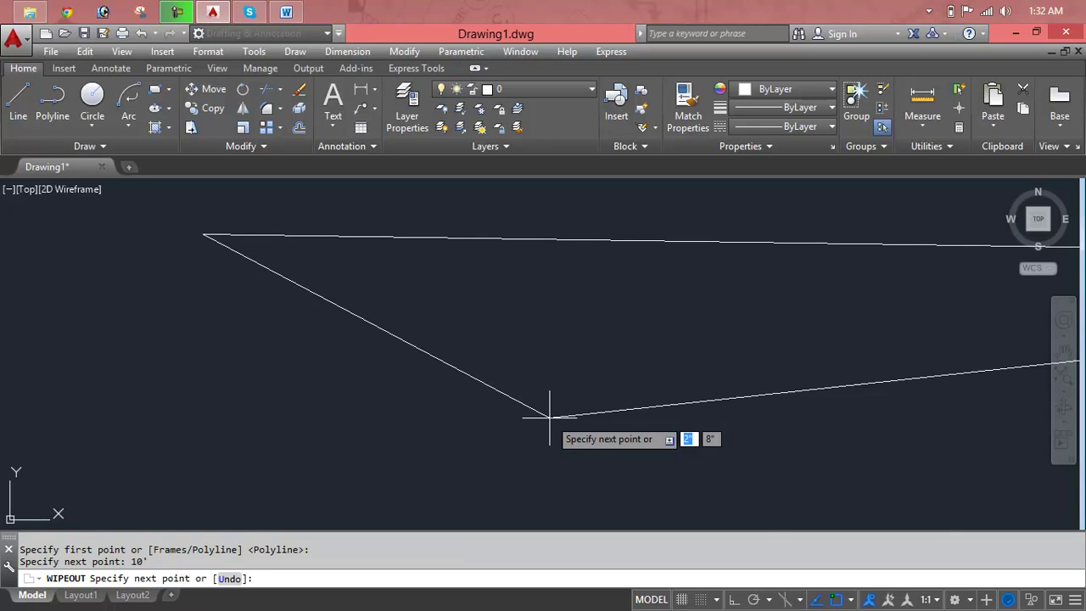
text(12')
key(Return)
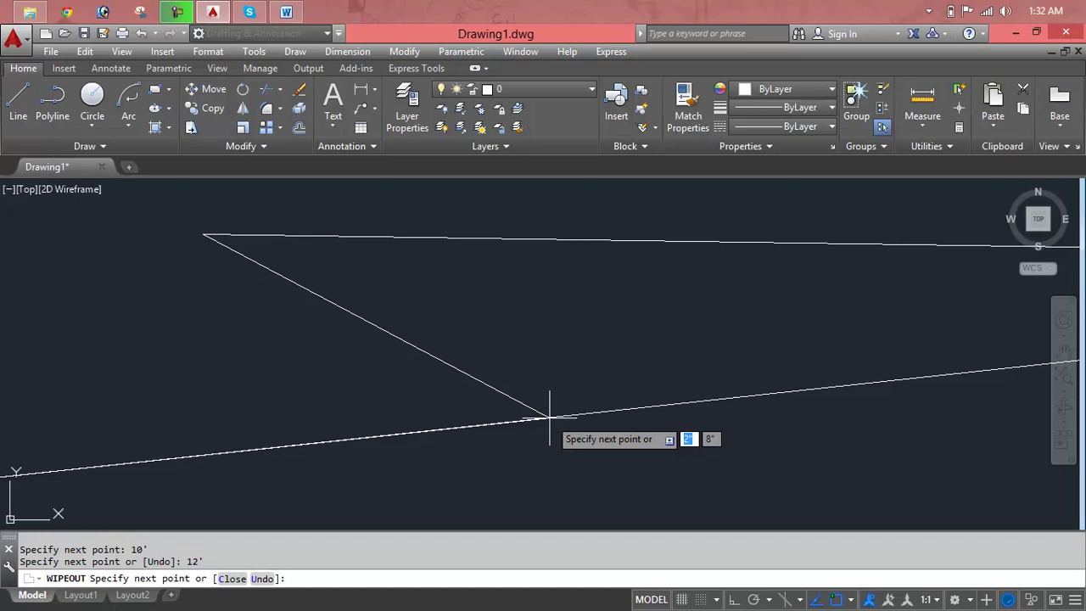
text(20')
key(Return)
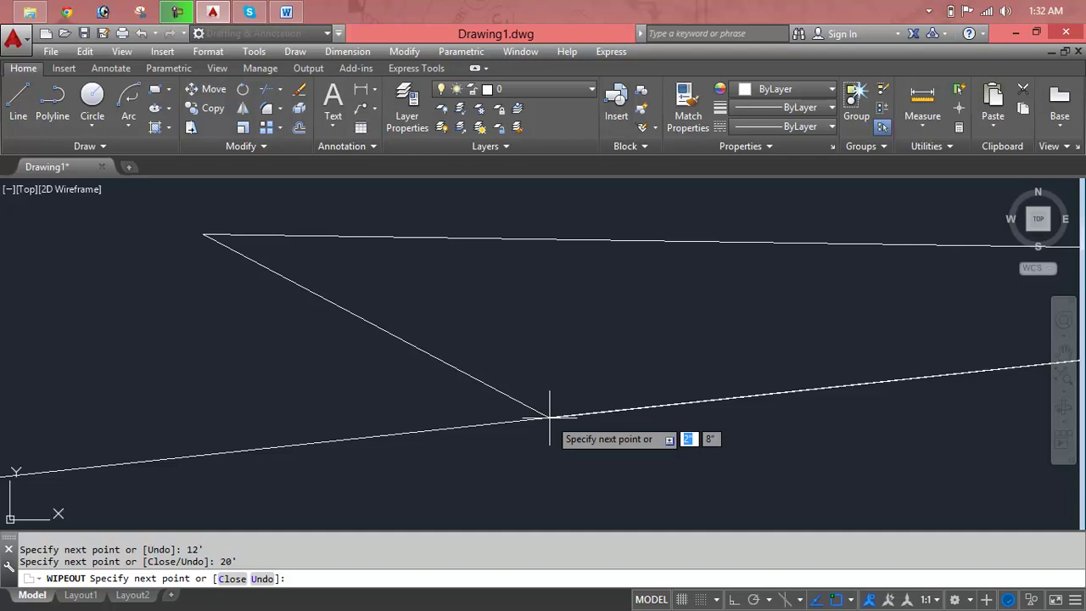
key(Escape)
scroll(547, 403, down, 2)
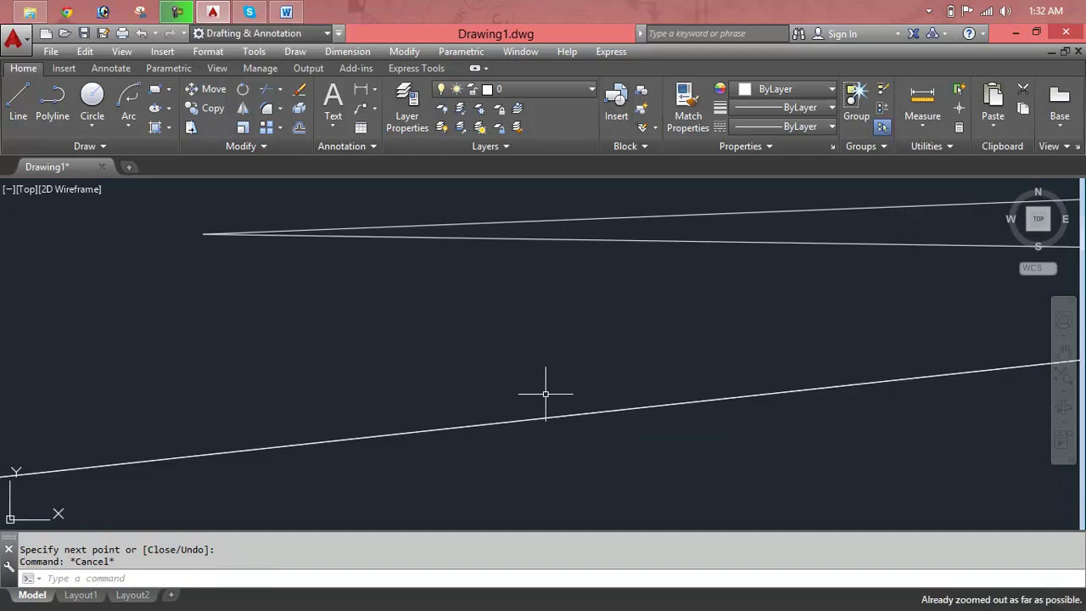
key(Escape)
- Zoom all and center the view on the trial outline
text(z)
key(Return)
text(a)
key(Return)
middle_drag(545, 394, 623, 376)
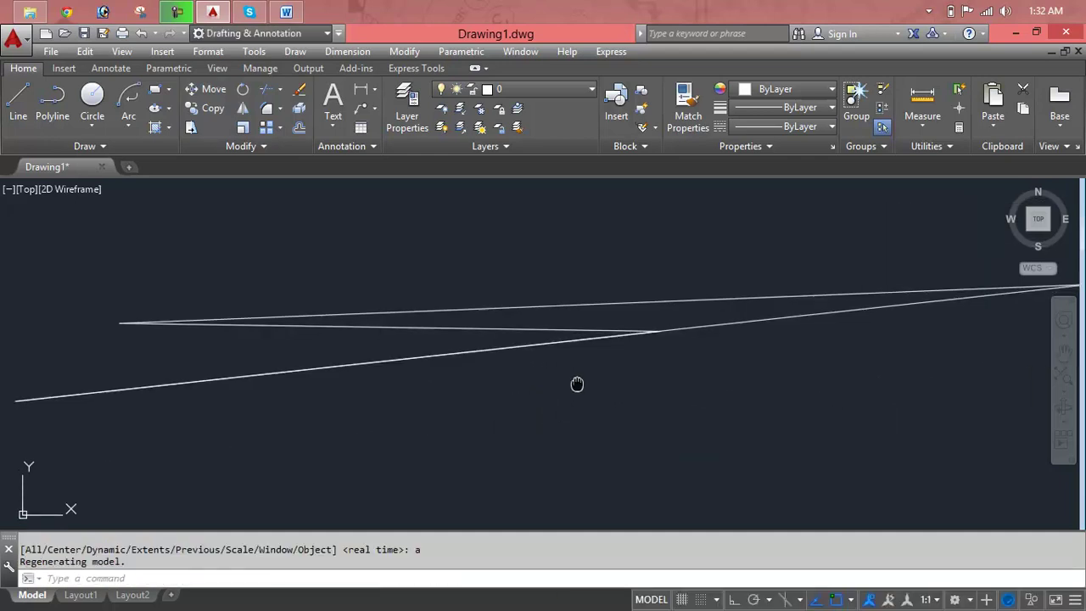
click(542, 342)
click(537, 343)
key(Escape)
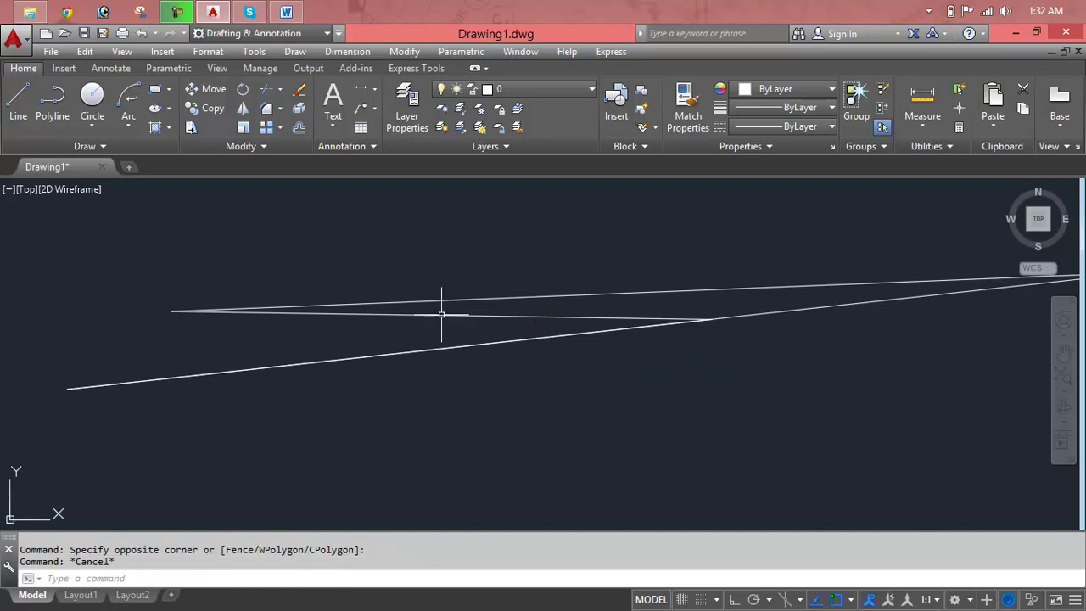
- Select the trial wipeout outline and delete it
click(268, 266)
click(499, 387)
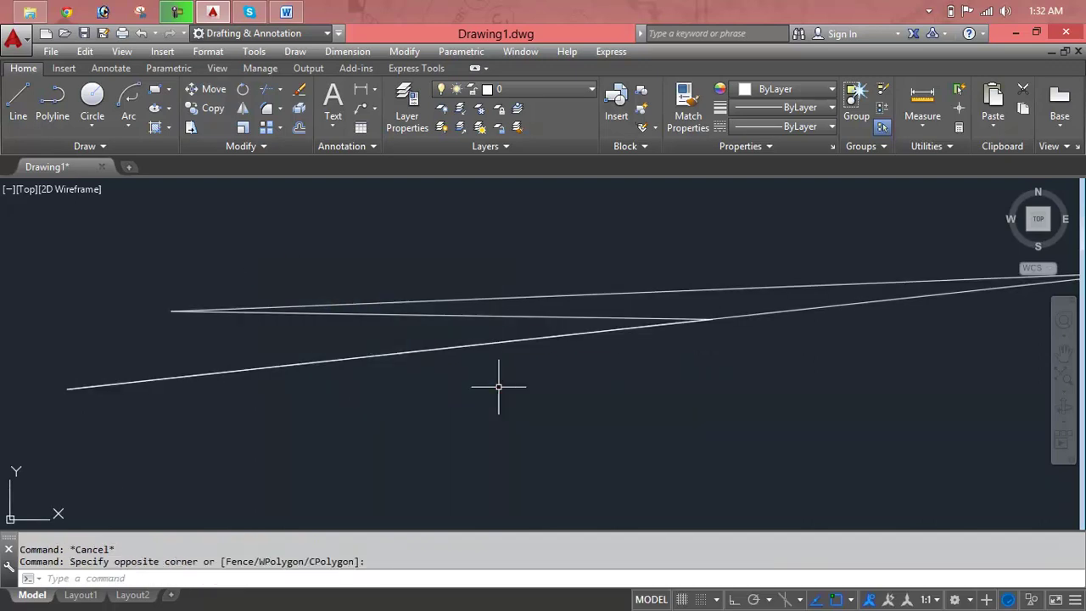
click(283, 310)
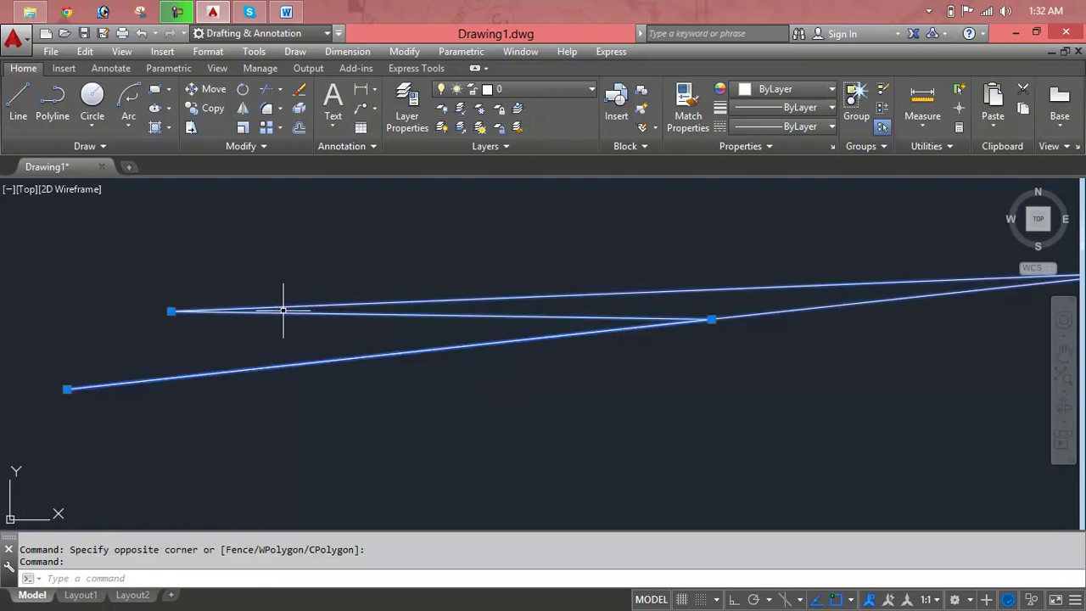
key(Delete)
key(Escape)
key(Escape)
click(101, 144)
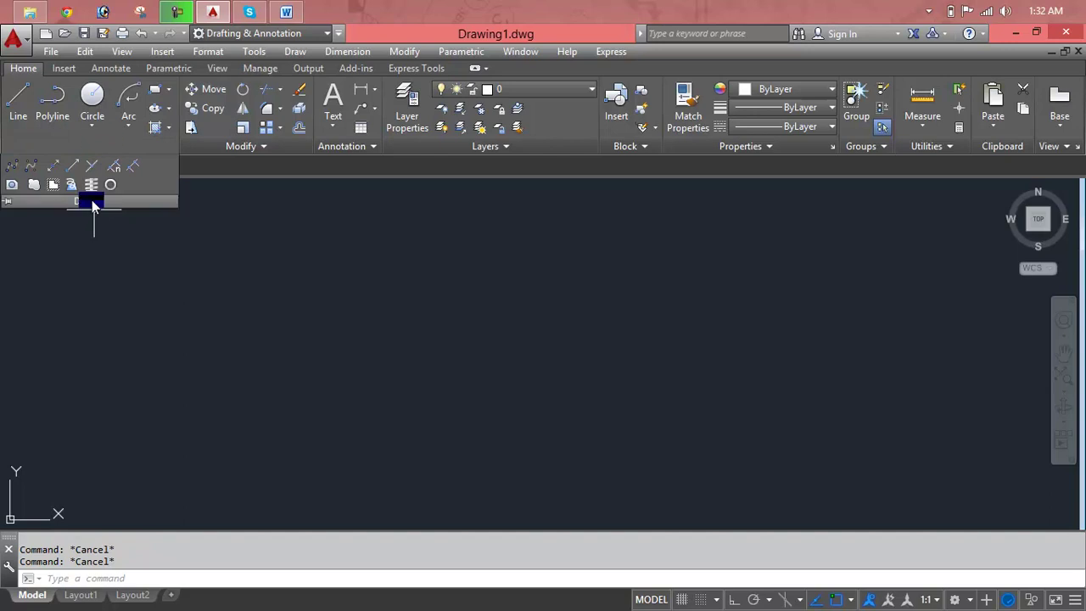
- Draw a four-cornered wipeout outline spanning the upper drawing area and close it
click(53, 184)
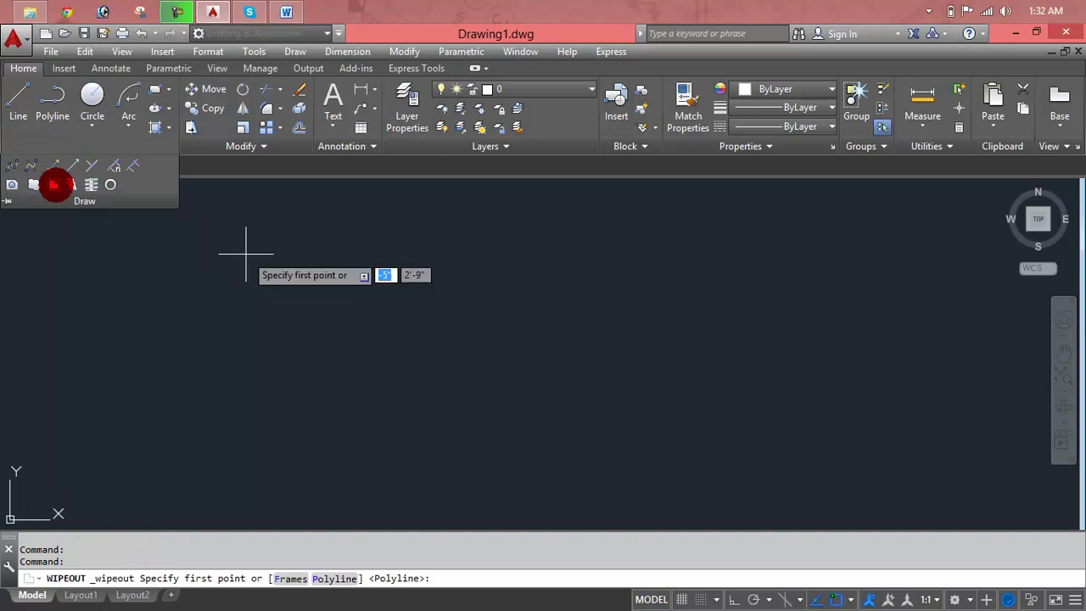
click(222, 235)
click(694, 238)
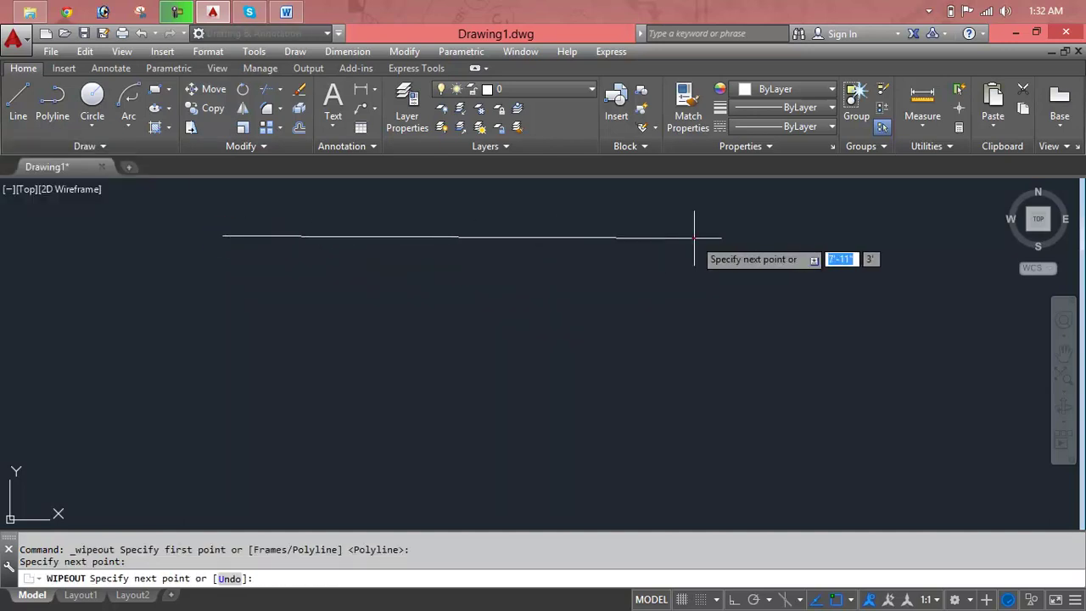
click(736, 411)
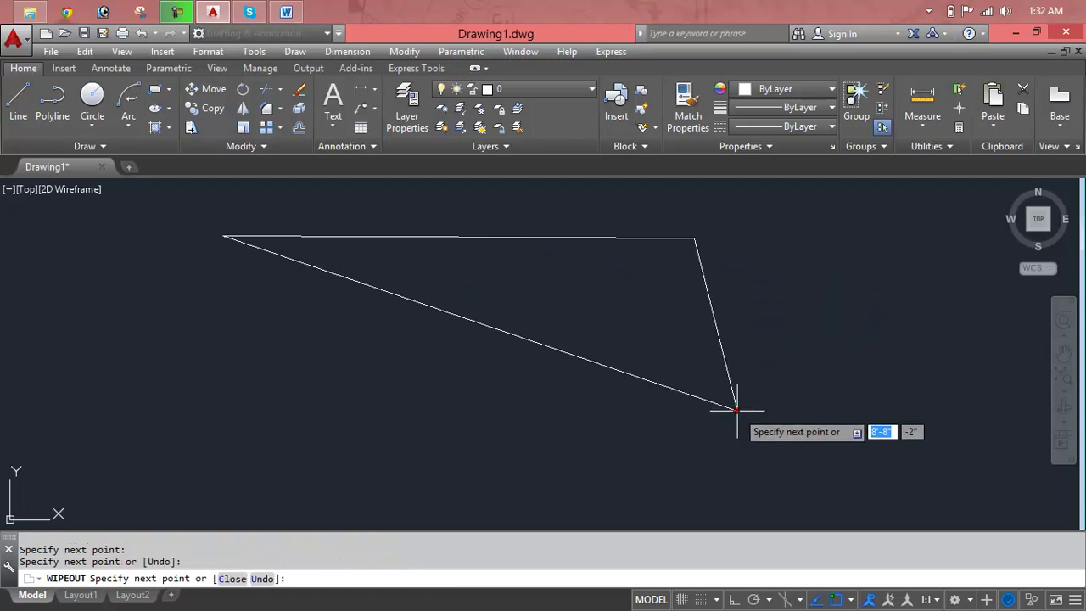
click(223, 432)
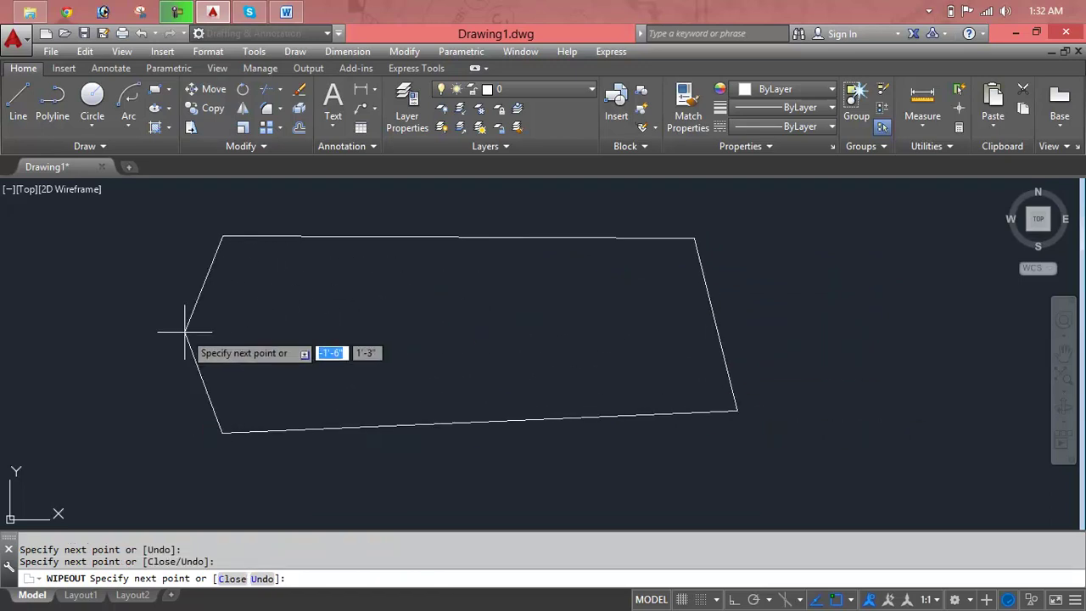
key(Return)
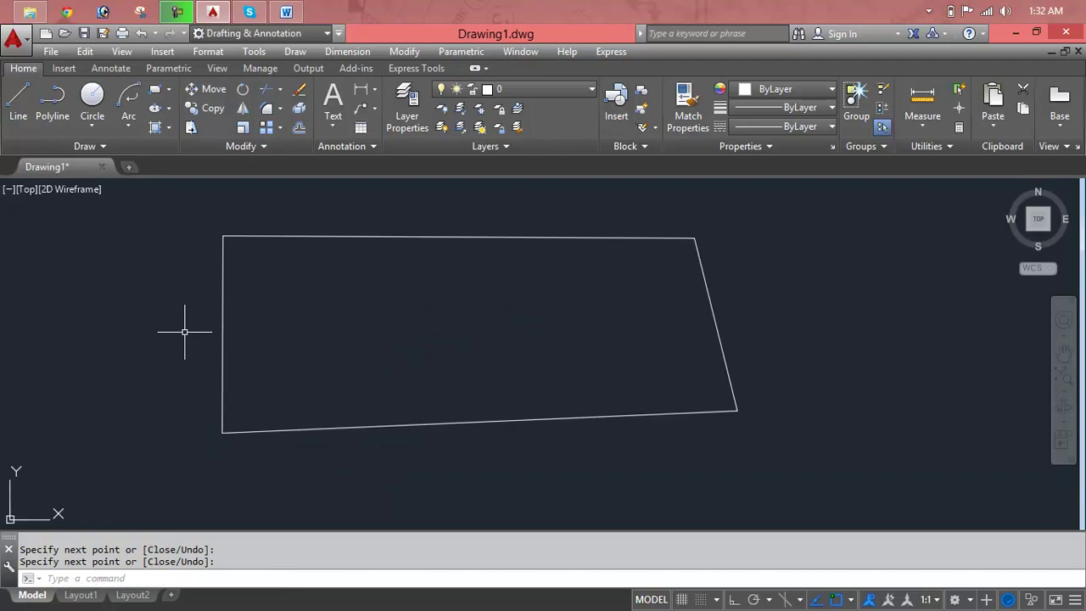
key(Escape)
key(Escape)
- Crossing-select the wipeout outline and delete it
click(787, 299)
click(678, 367)
key(Delete)
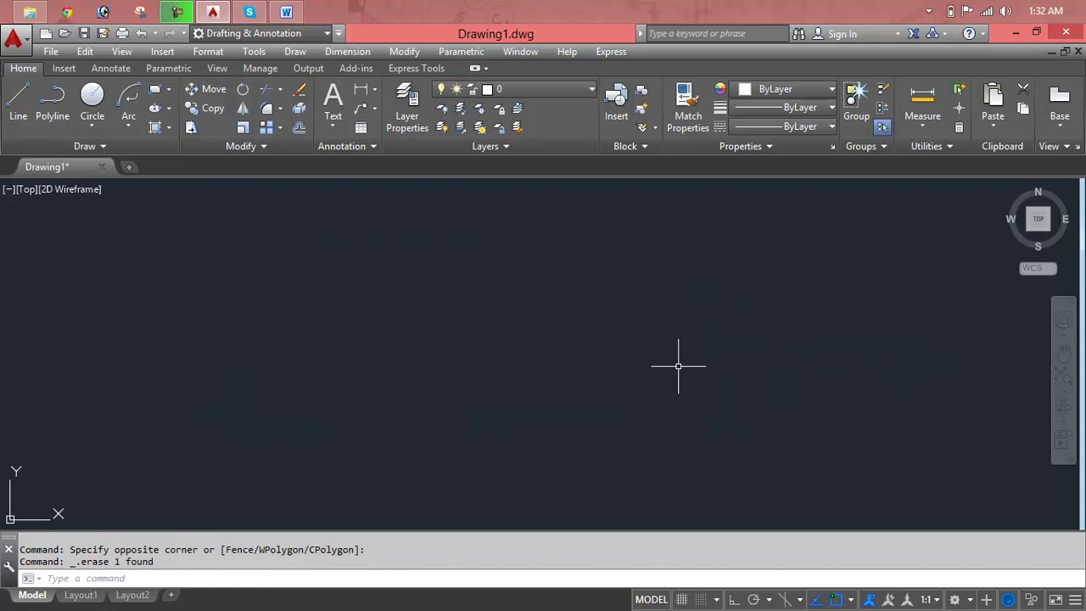
key(Escape)
key(Escape)
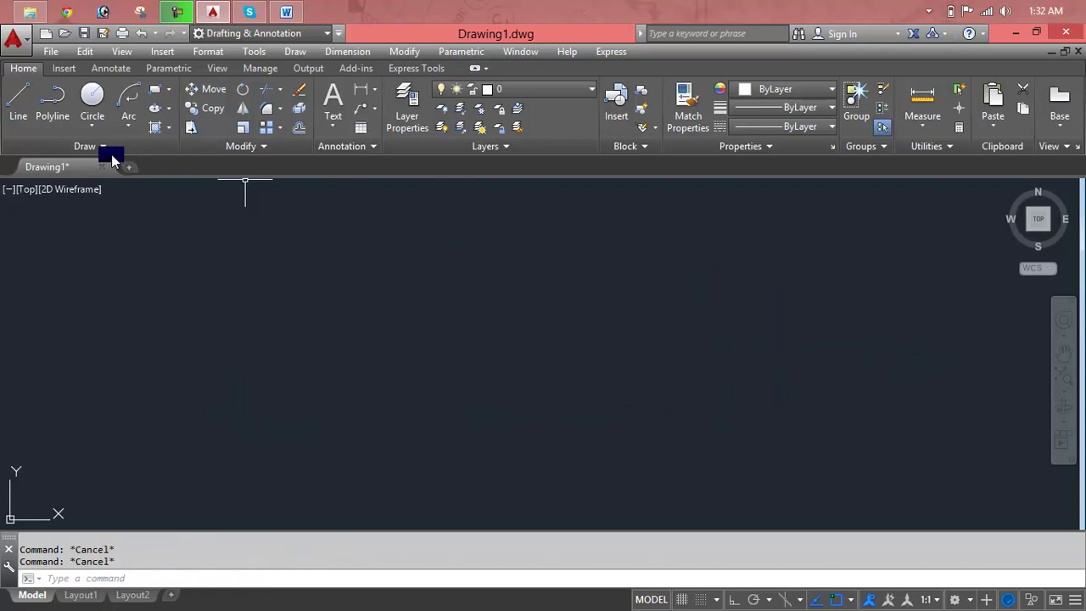
- Start a new wipeout from the expanded Draw panel, toggle Ortho with F8, then cancel it
click(111, 147)
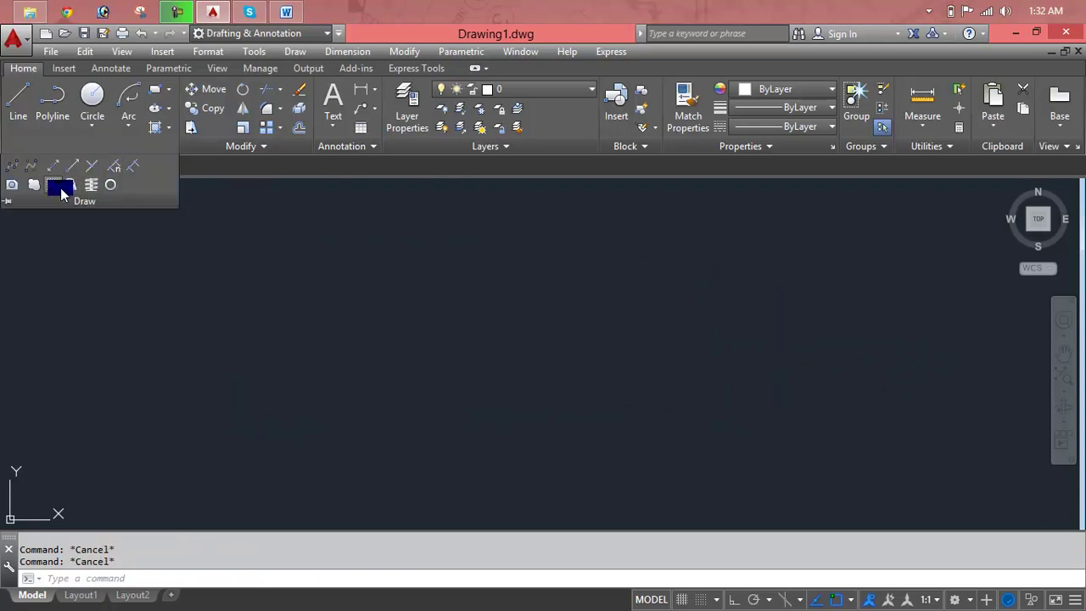
click(60, 188)
click(149, 237)
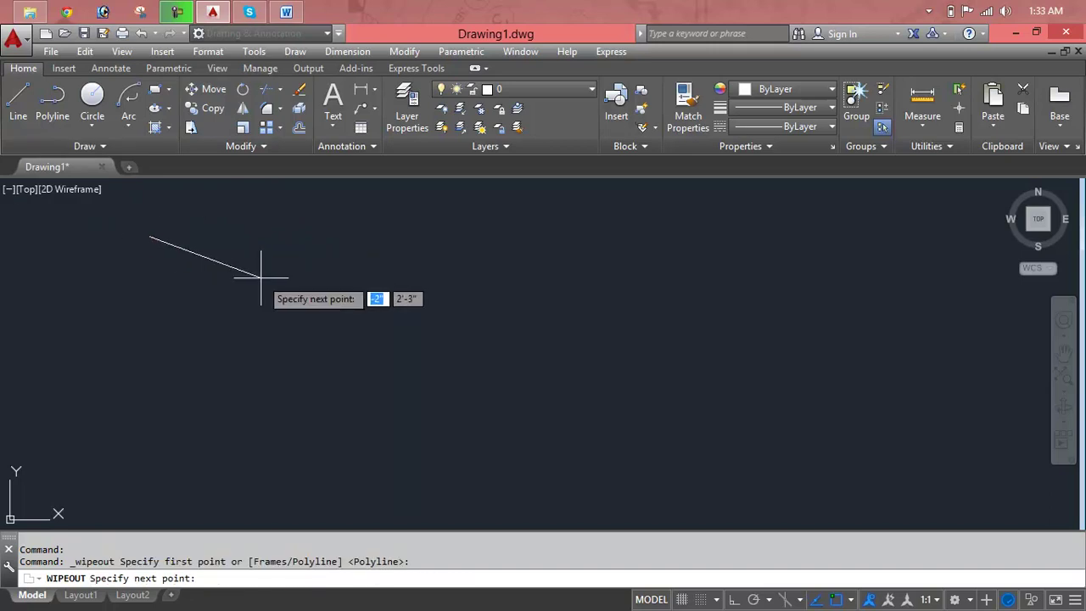
key(F8)
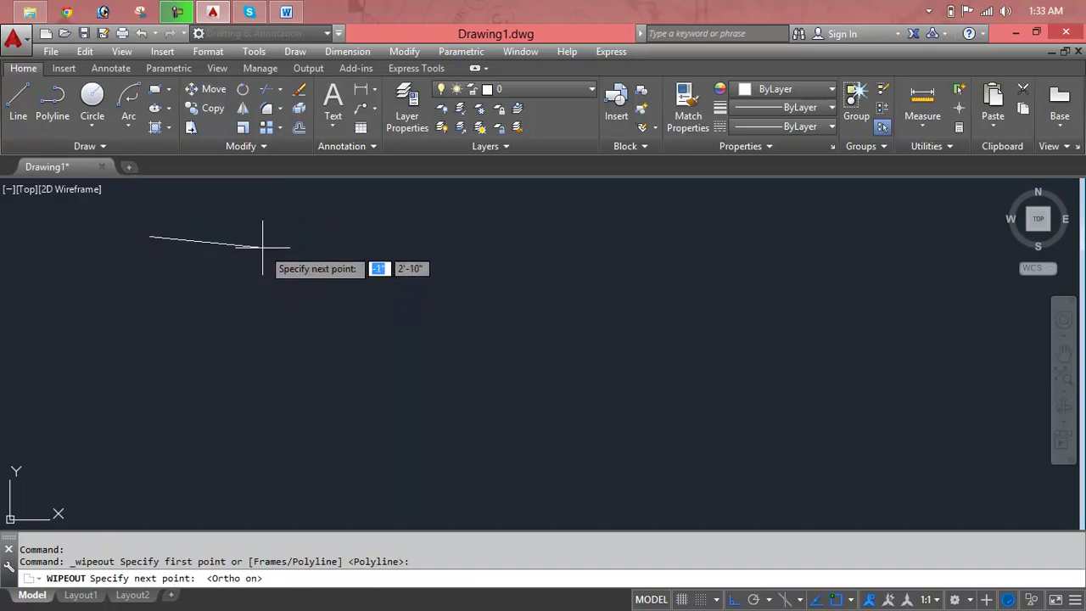
key(F8)
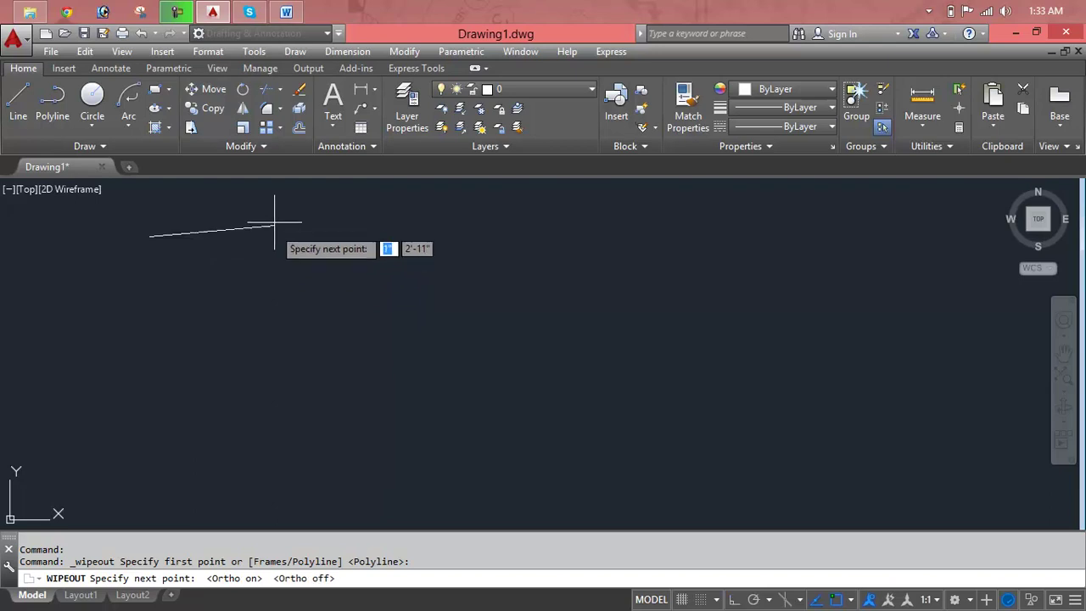
key(F8)
key(F8)
key(F8)
key(F8)
key(F8)
key(F8)
key(Escape)
key(Escape)
key(Escape)
key(F8)
key(F8)
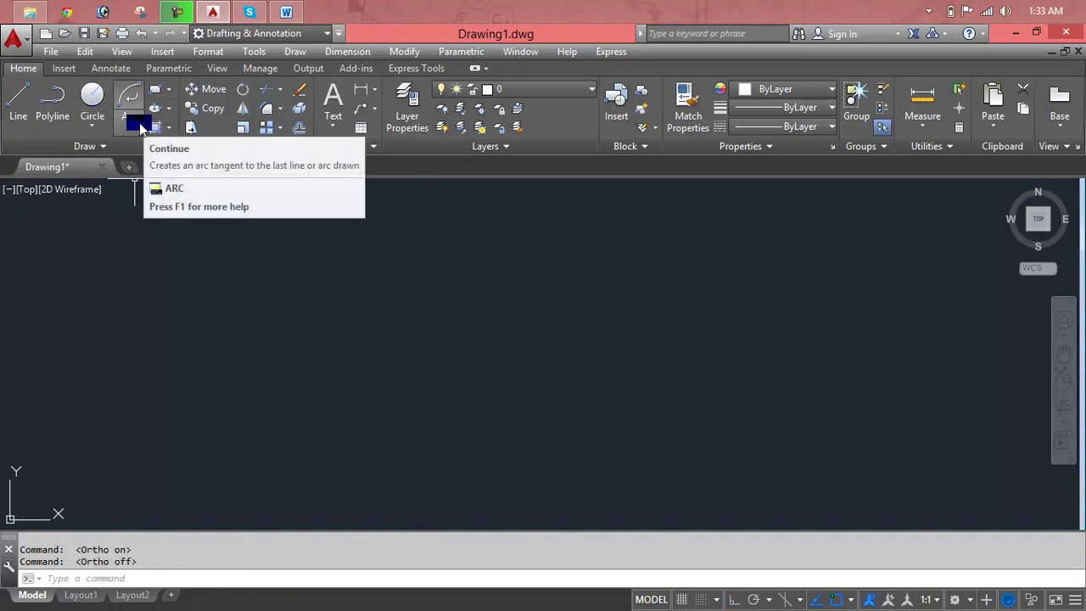
click(123, 144)
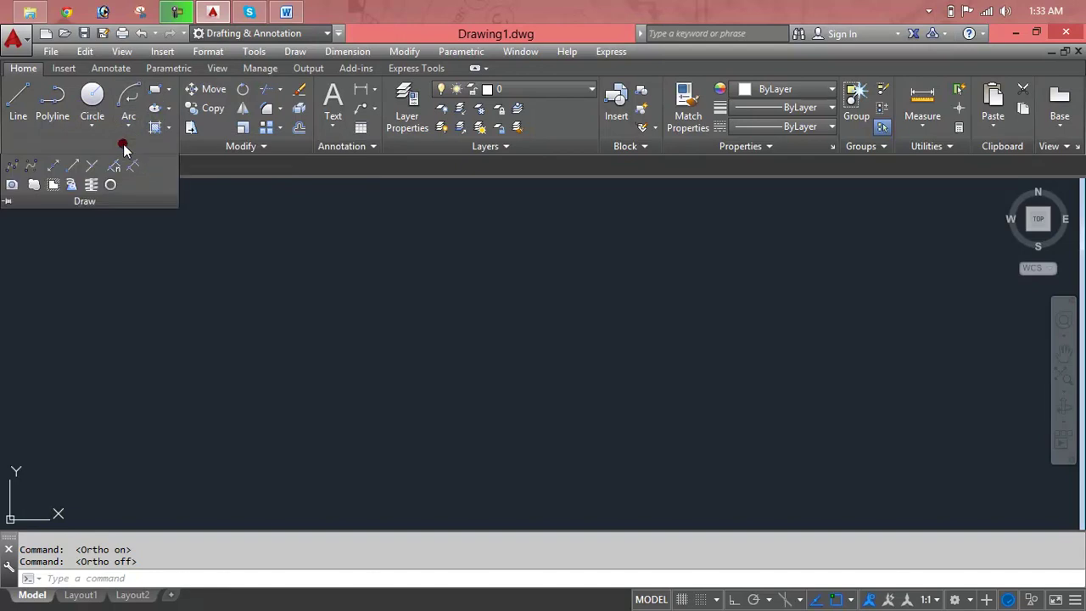
click(93, 185)
click(182, 271)
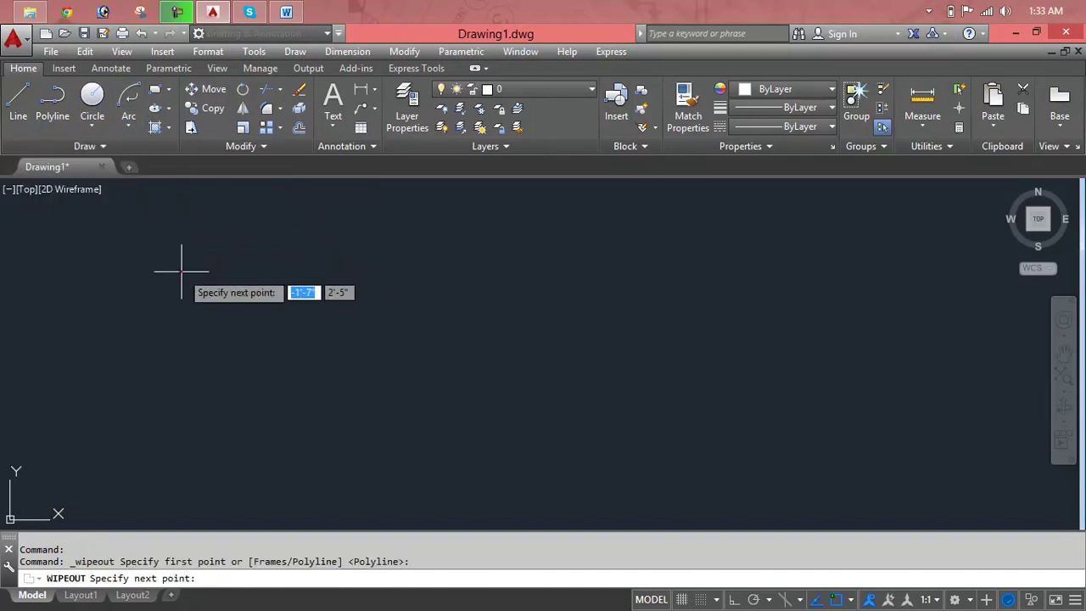
text(10)
key(Return)
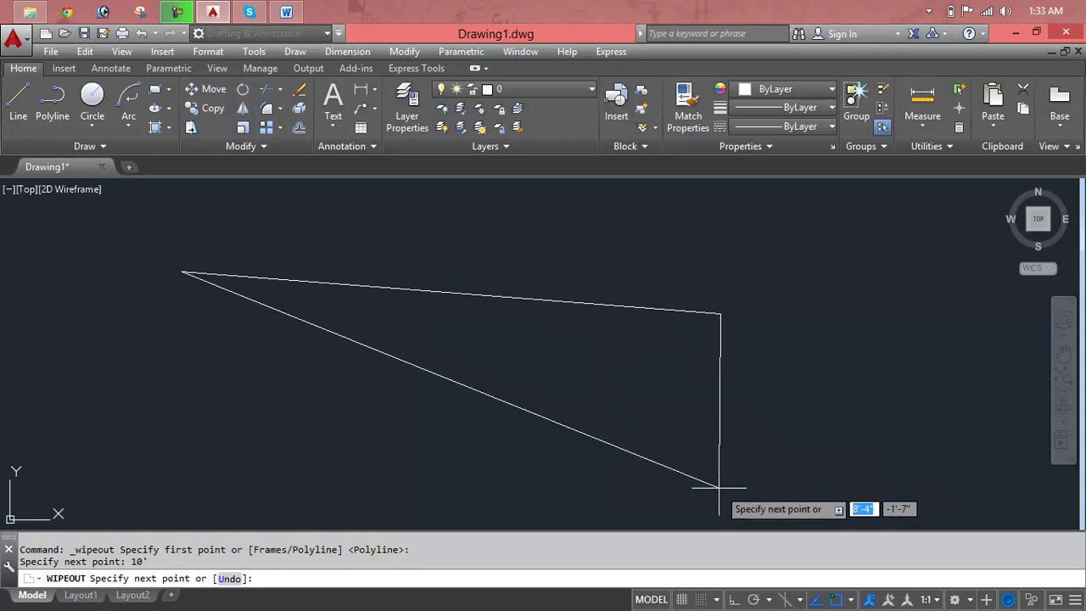
text(10')
key(Return)
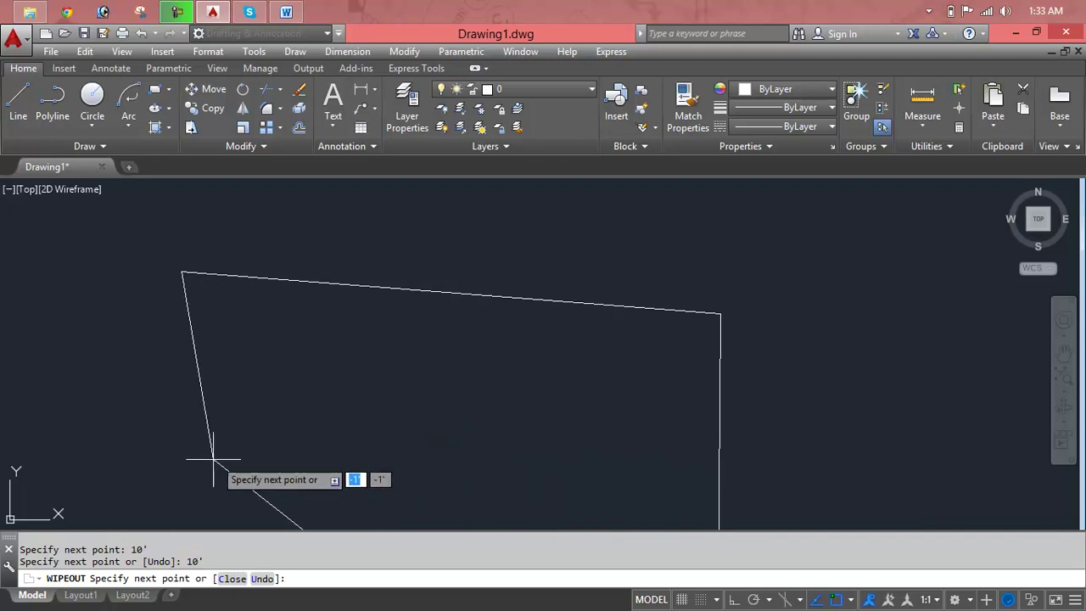
text(10')
key(Return)
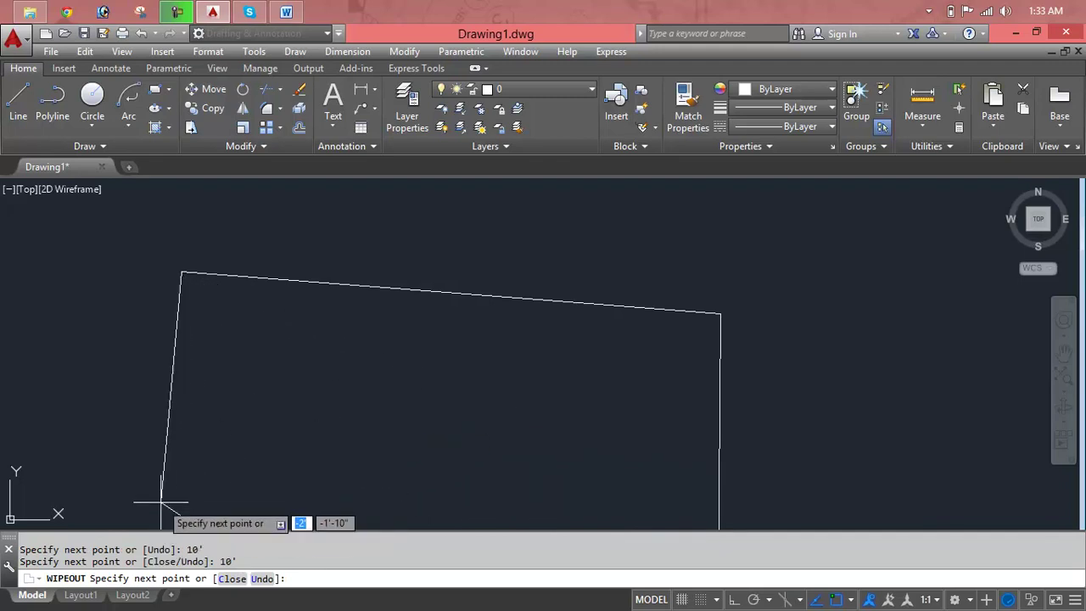
middle_drag(189, 500, 286, 328)
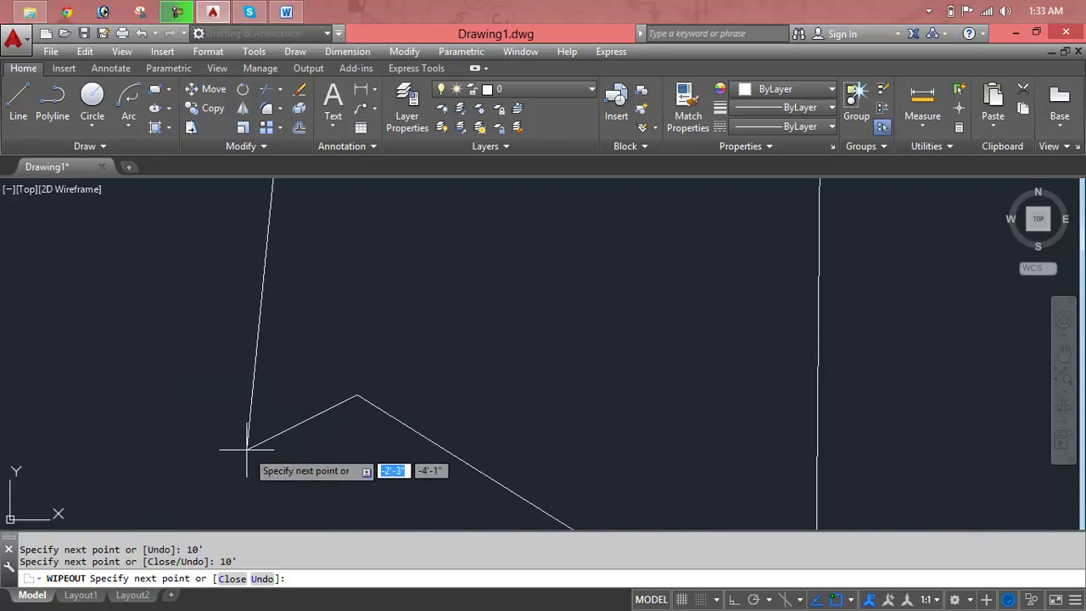
key(Escape)
key(Escape)
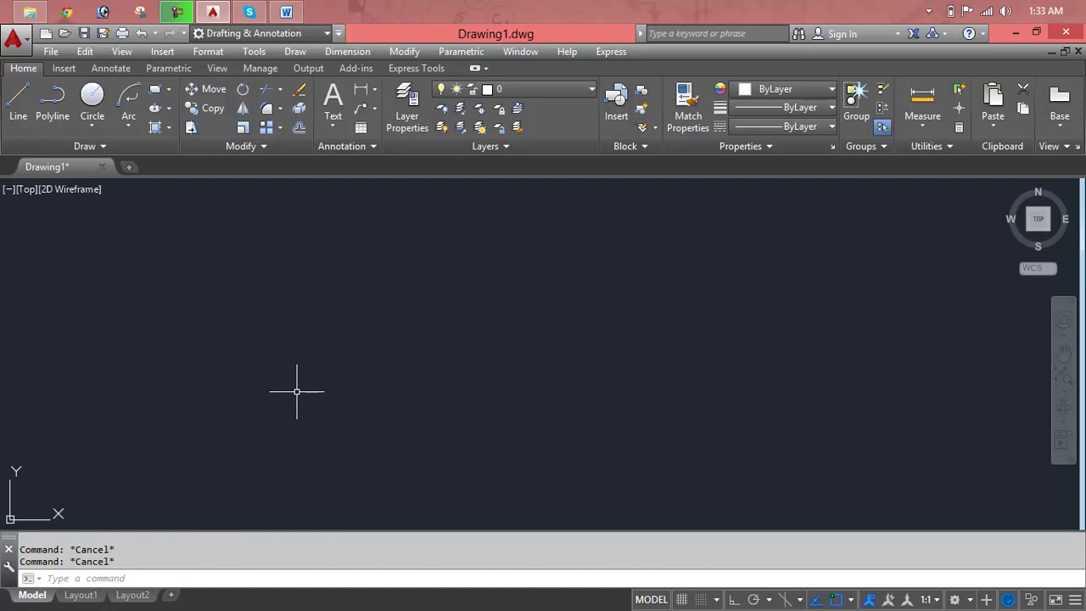
- Start WIPEOUT, pick a first point, and enter sides of 2, 2 and 5
text(w)
text(ip)
key(Return)
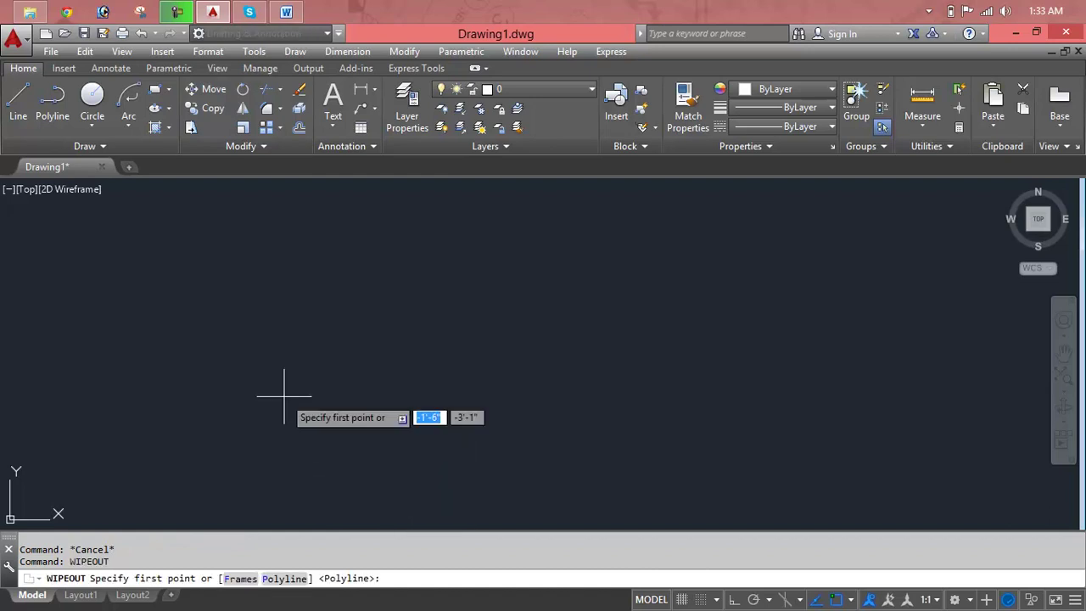
click(224, 274)
text(2)
key(Return)
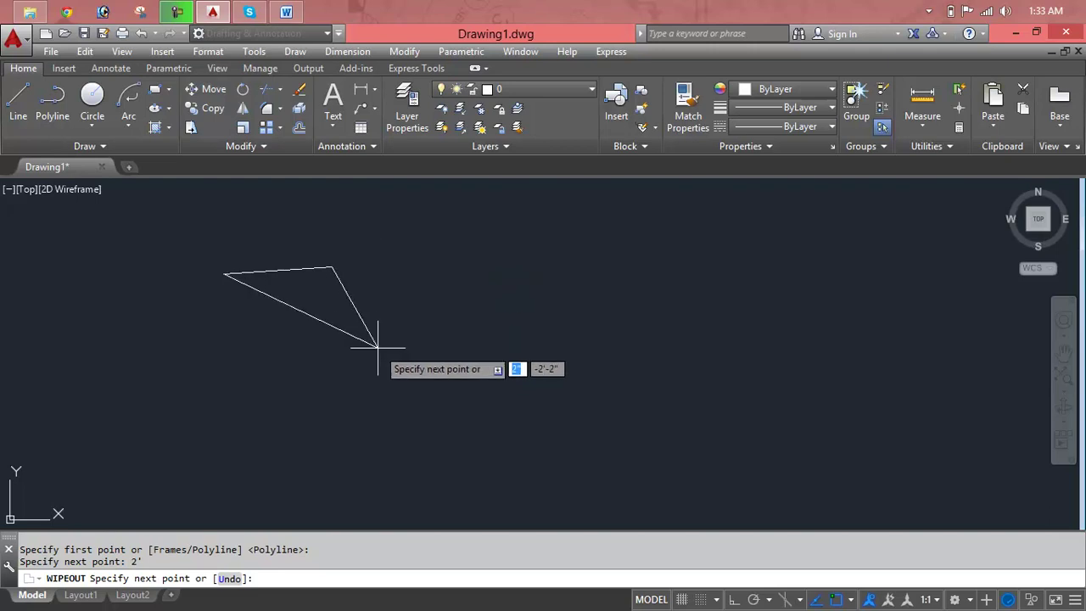
text(2)
key(Return)
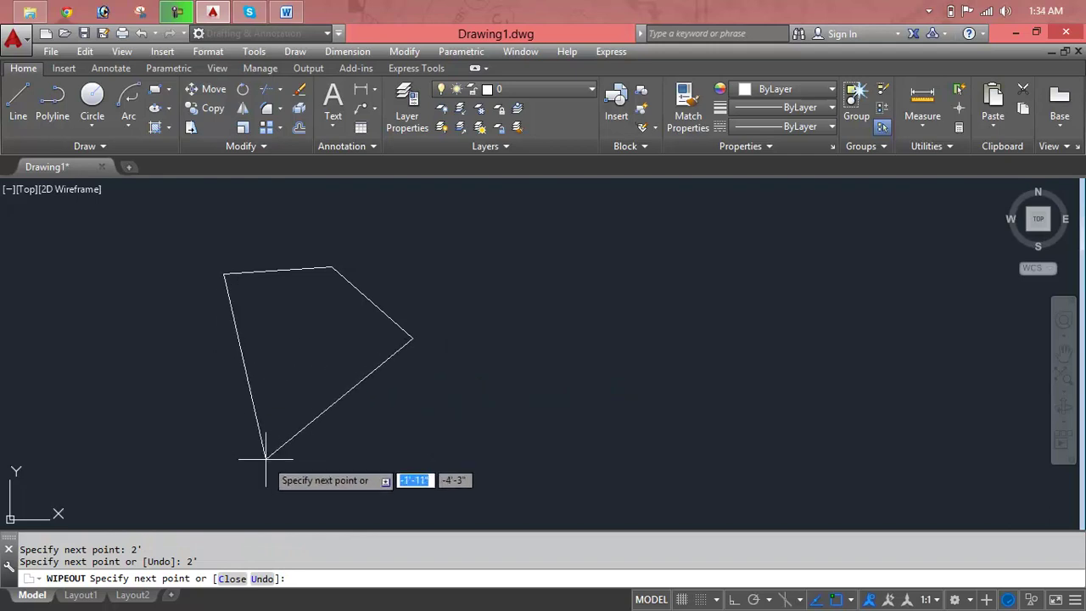
text(5)
key(Return)
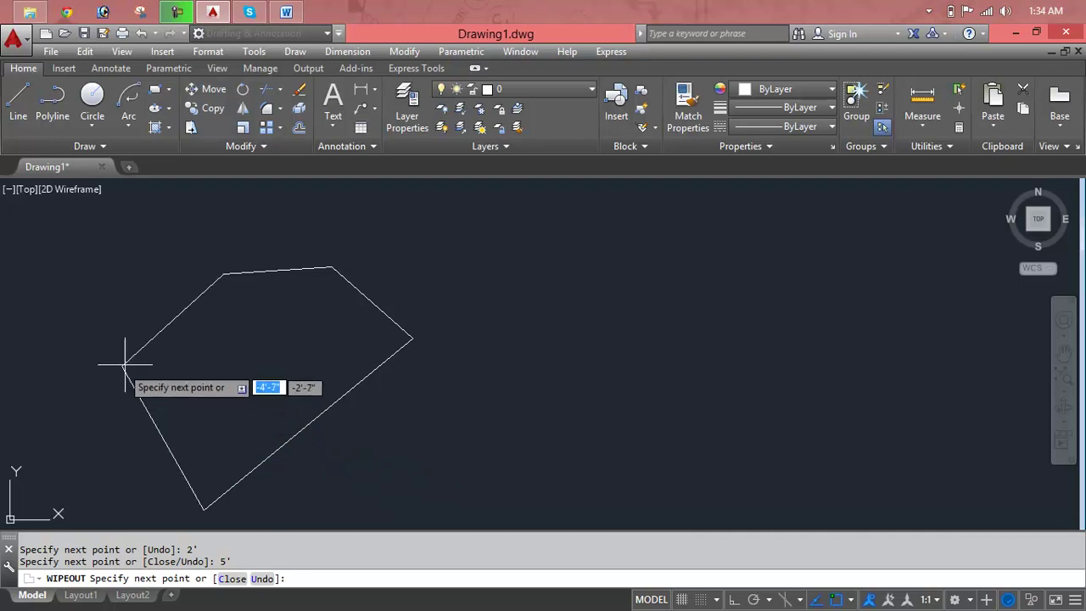
- Complete the wipeout polygon with sides of 4', 4' and 2'
text(4')
key(Return)
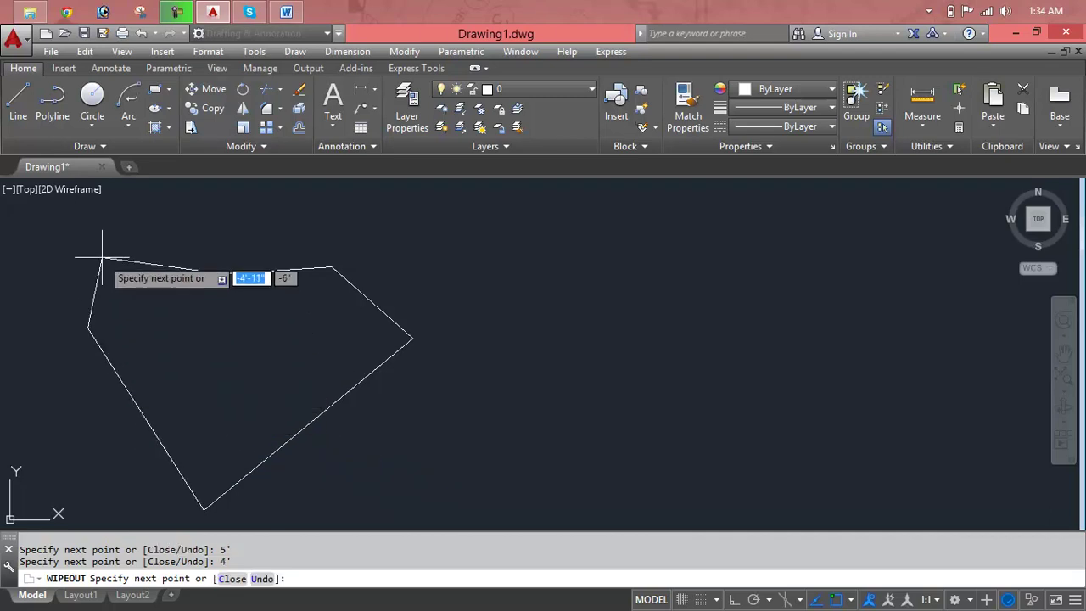
text(4')
key(Return)
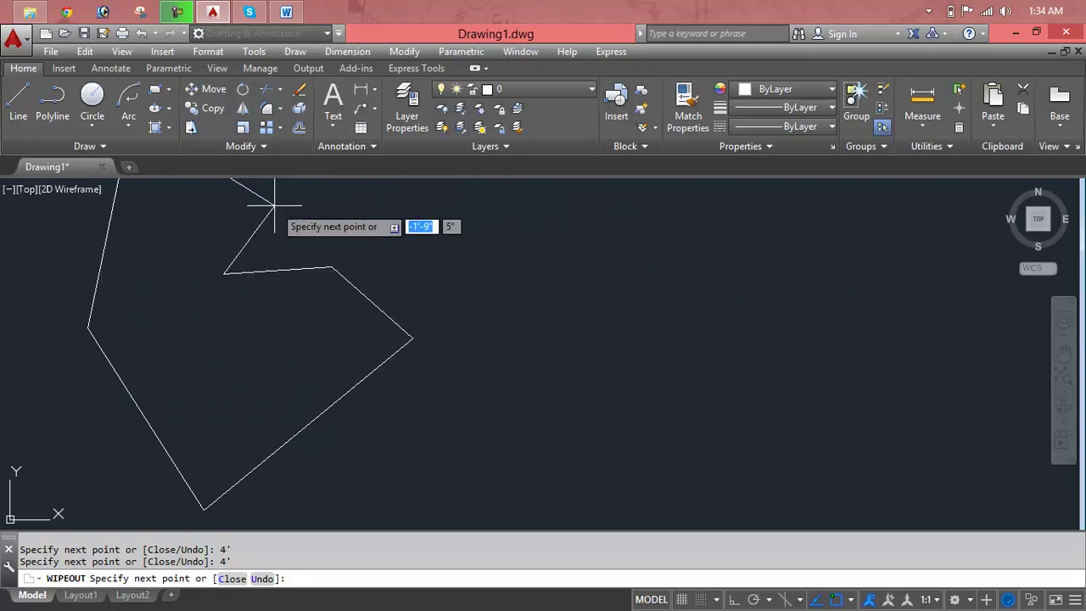
text(2')
key(Return)
key(Return)
- Bring the polygon into view, crossing-select it and delete it
scroll(274, 204, down, 3)
middle_drag(255, 213, 393, 298)
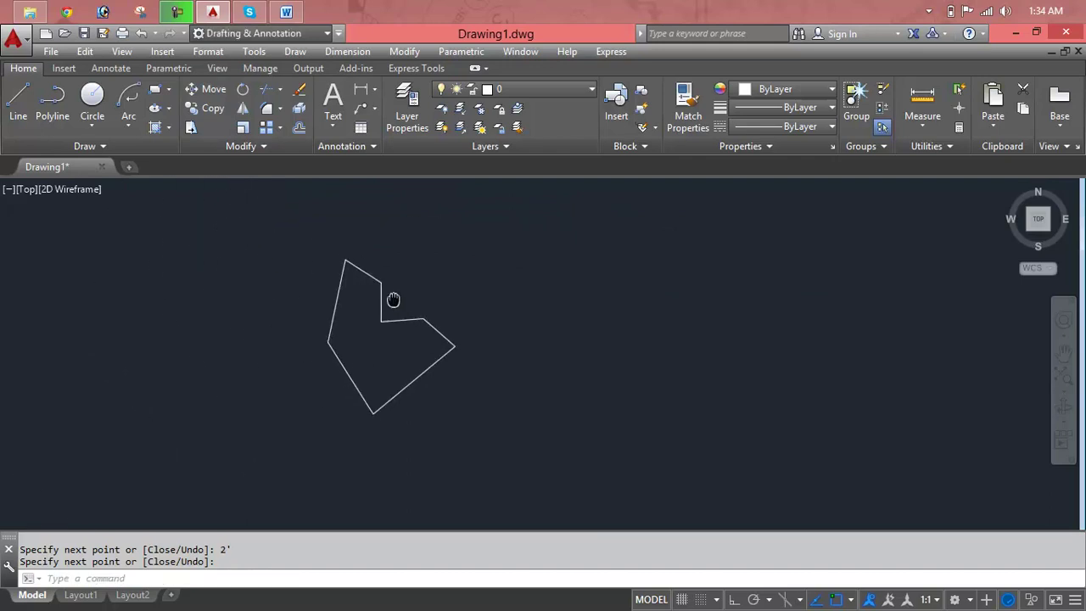
click(473, 253)
click(384, 338)
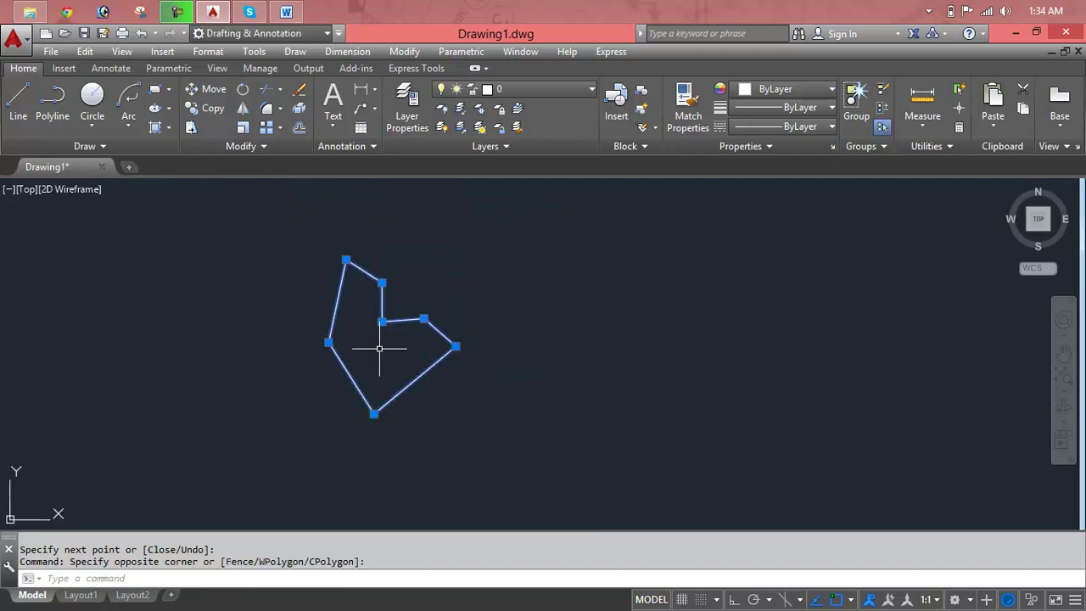
key(Delete)
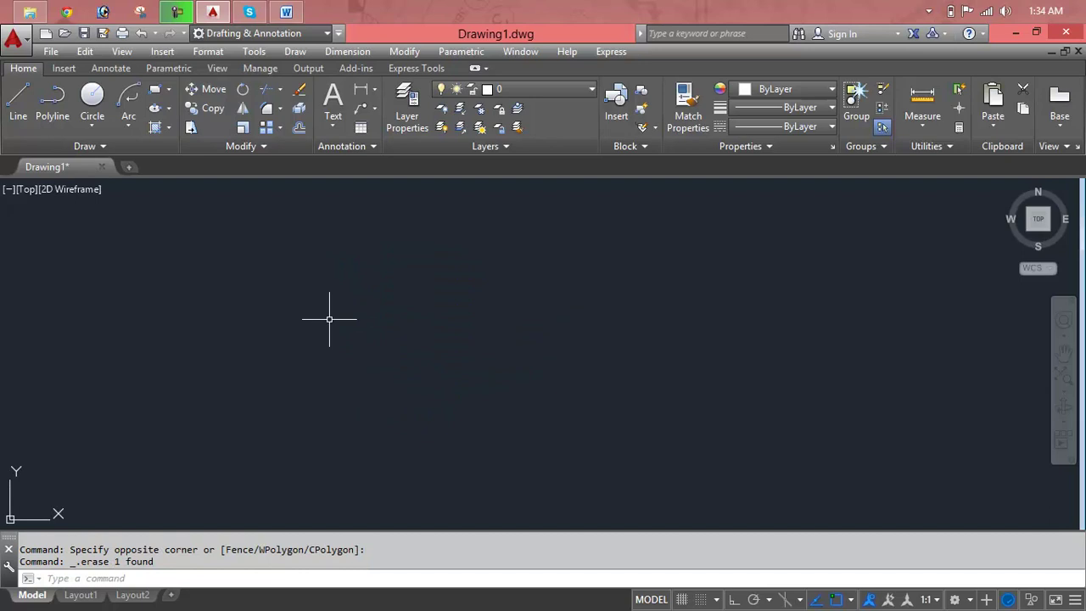